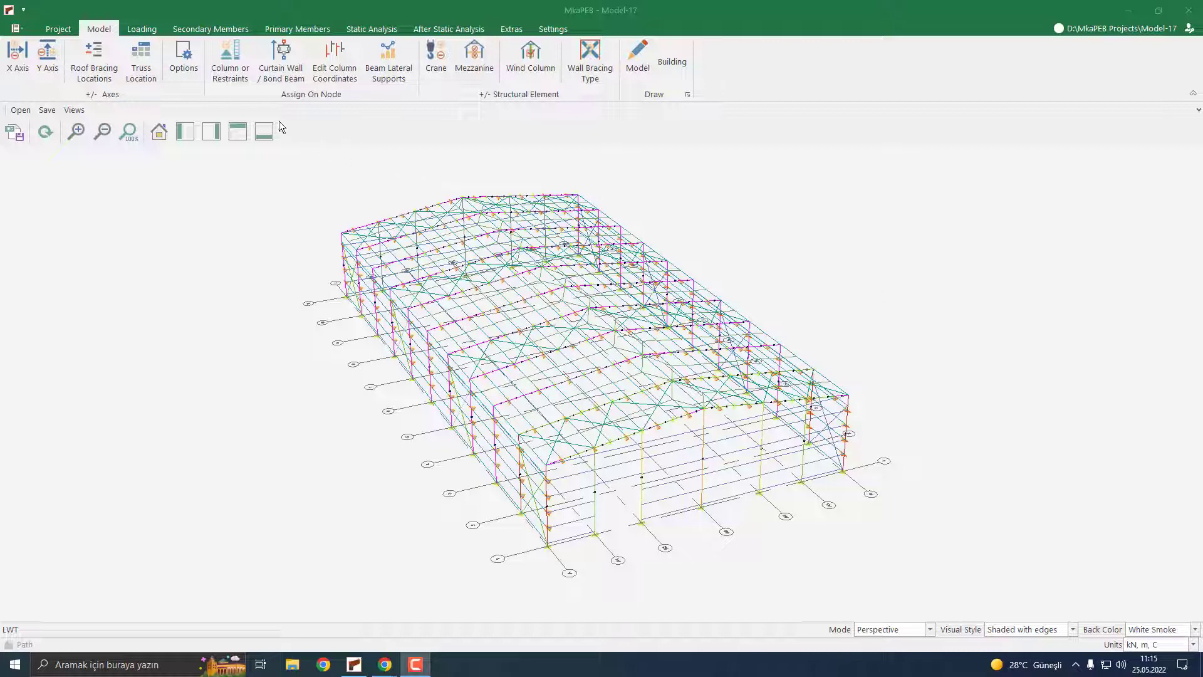
Run the static analysis of the building model.
click(220, 28)
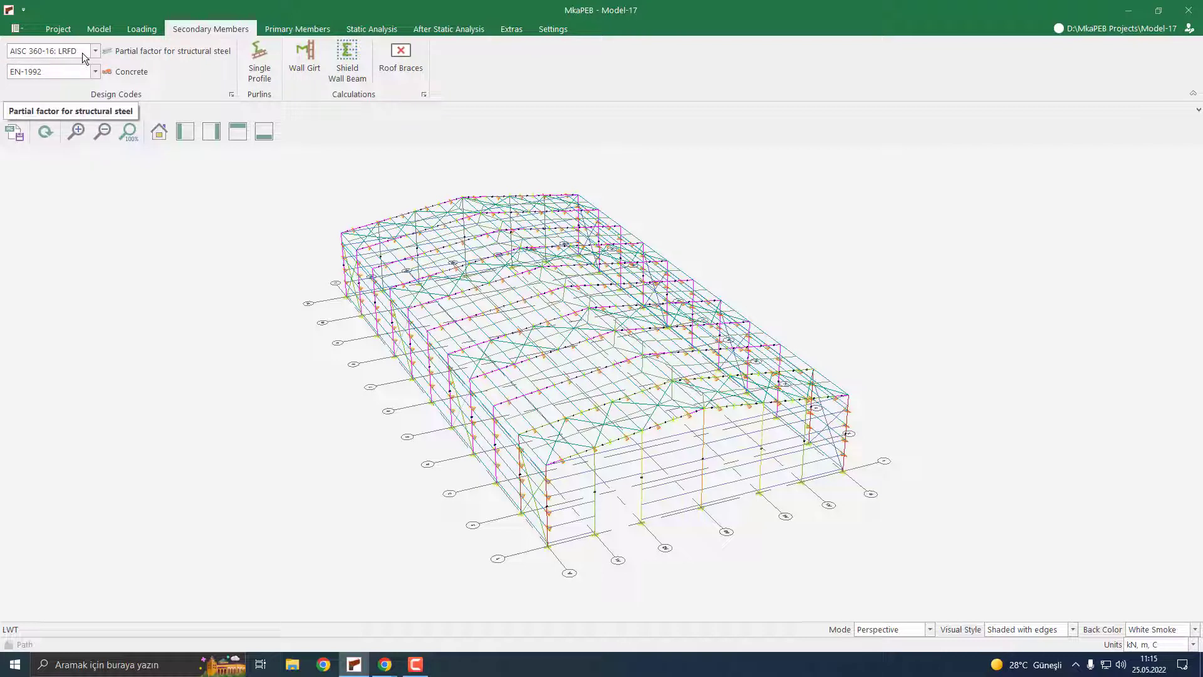
click(374, 31)
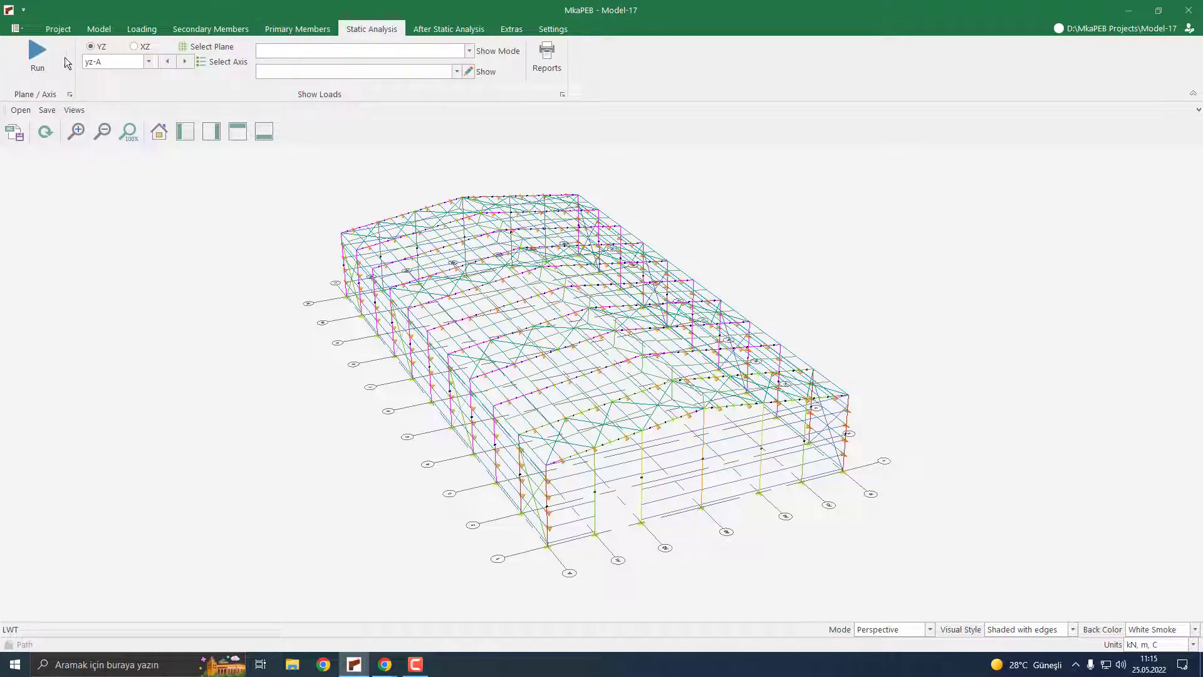
click(37, 59)
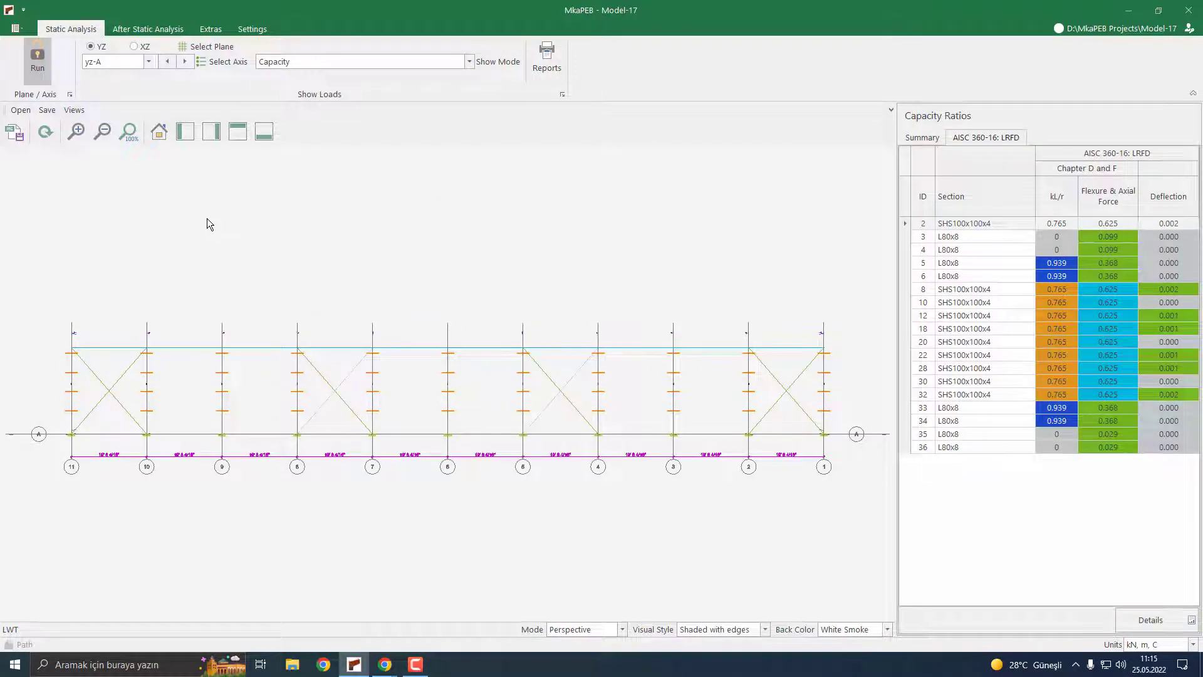
Start the Connection Analyzer and load the connections of the XZ frame group 1,2,3,4,5,6,7,8,9.
click(143, 30)
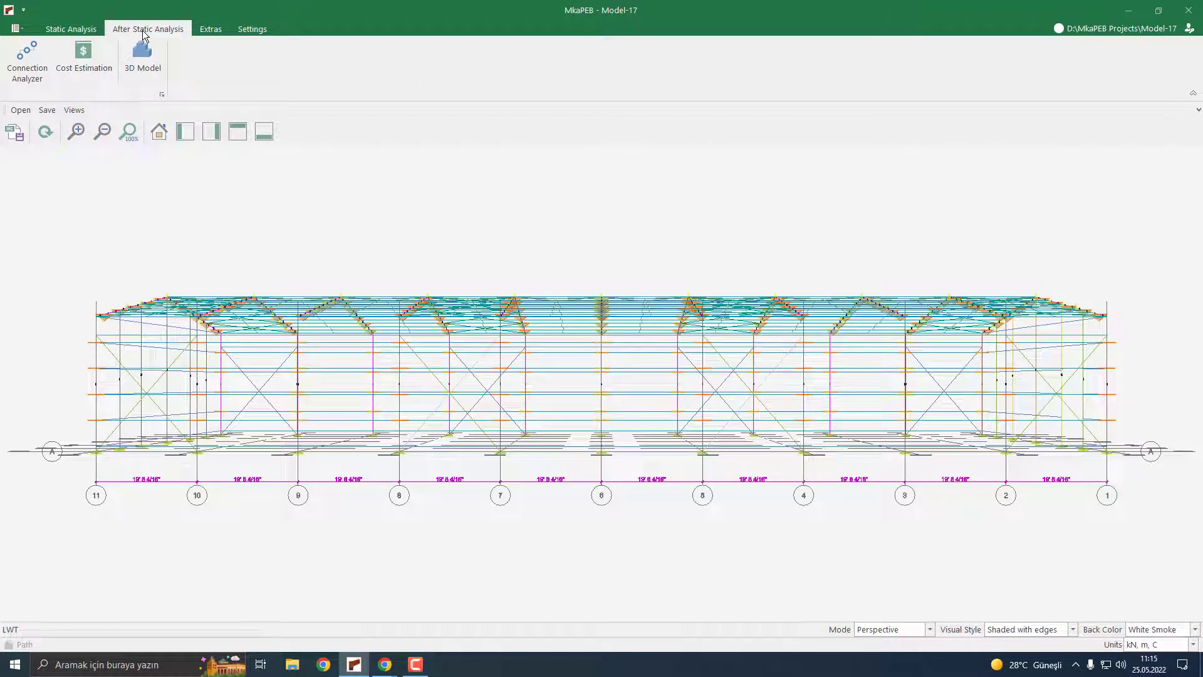
click(33, 64)
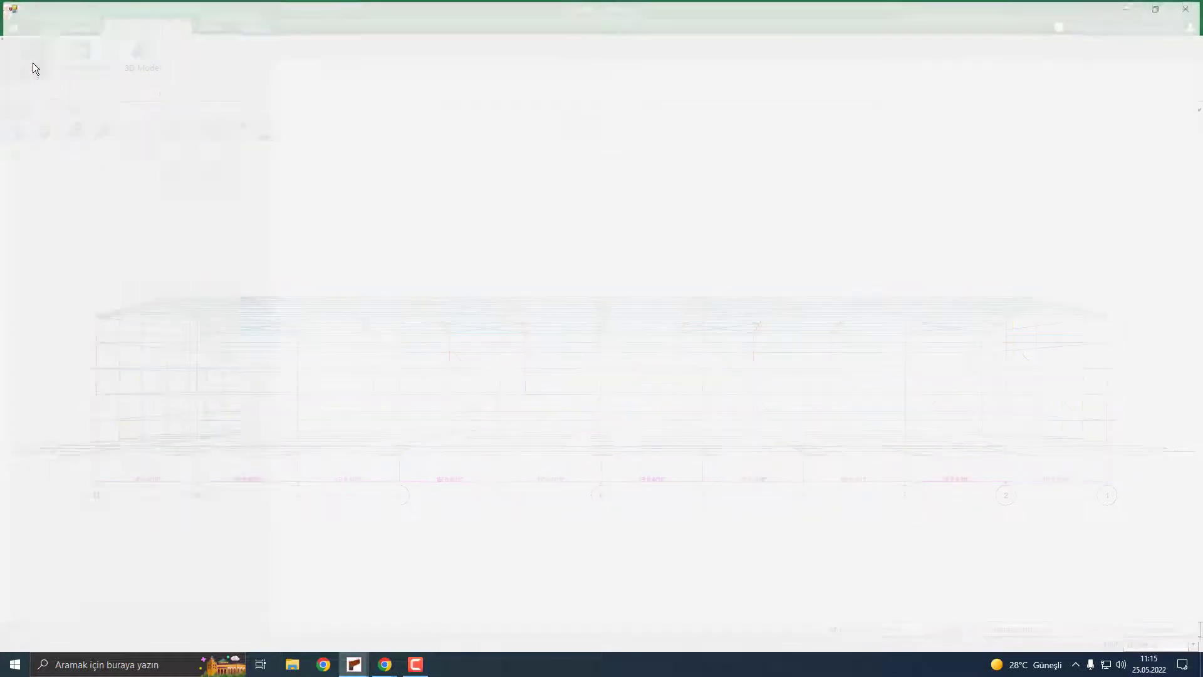
click(172, 36)
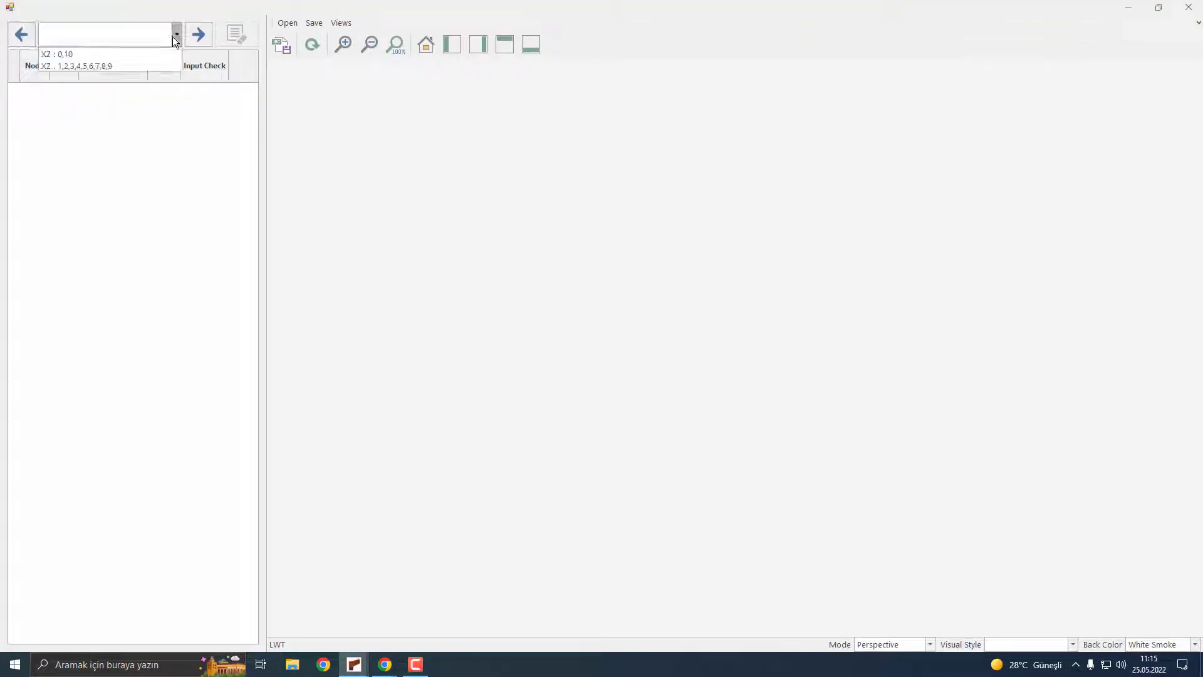
click(137, 66)
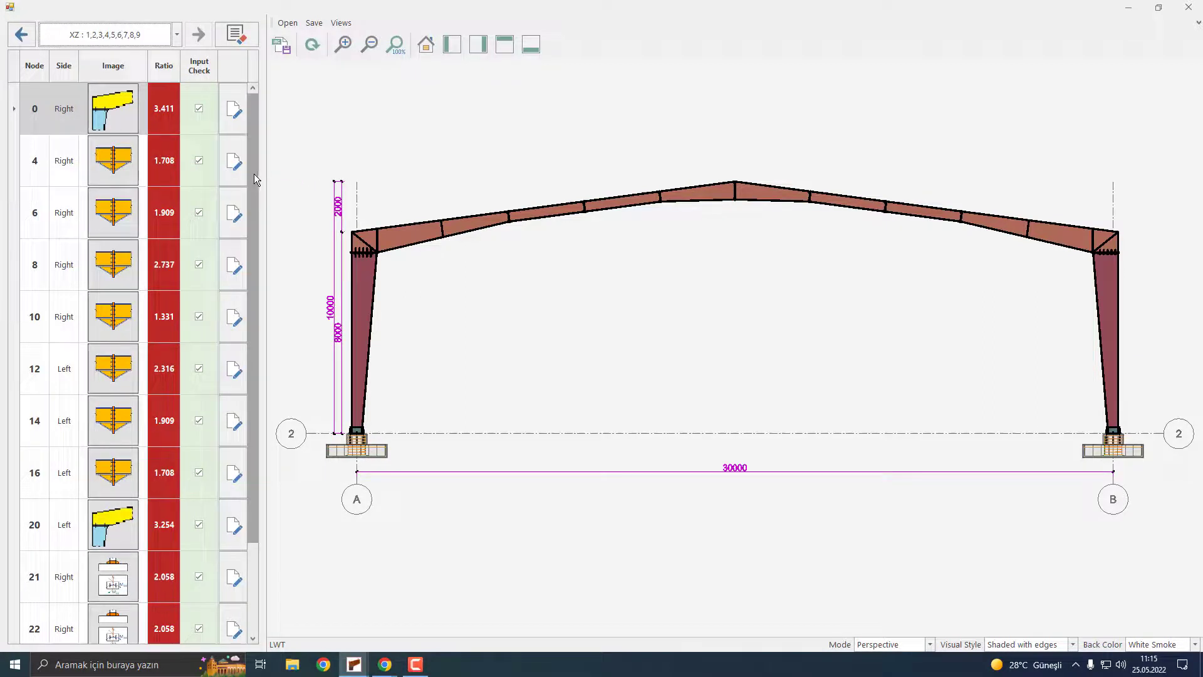
Review the connection list against the frame drawing and examine the eave connection at node 0 up close.
drag(254, 175, 261, 129)
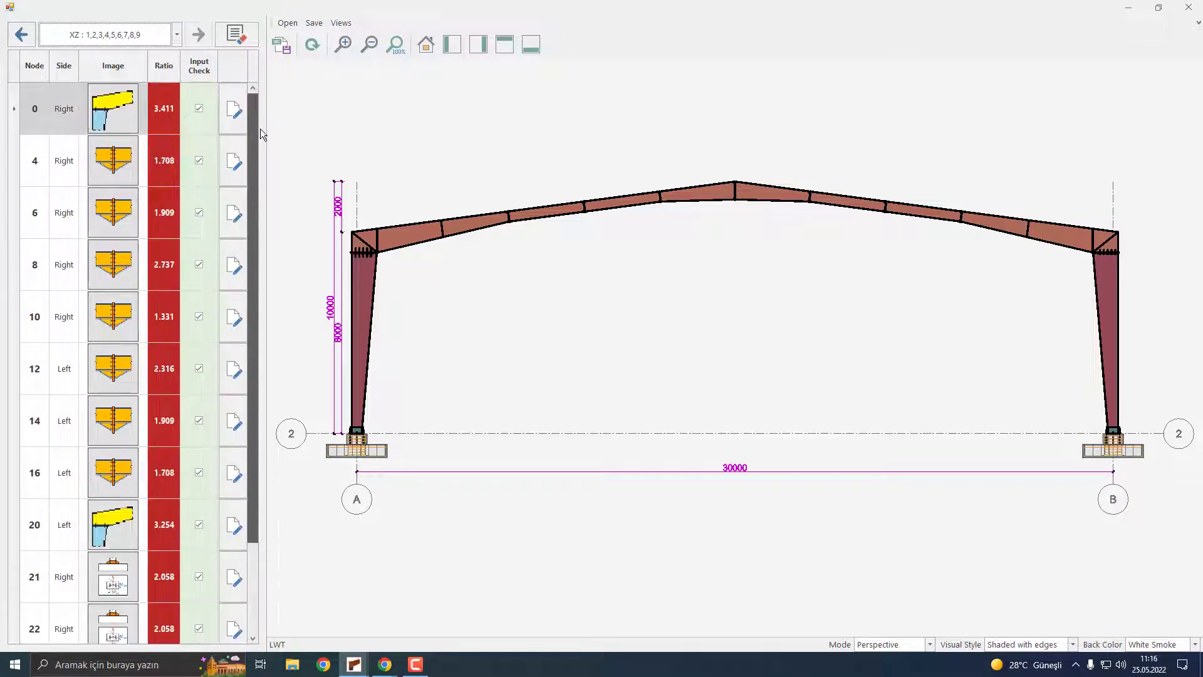
click(379, 453)
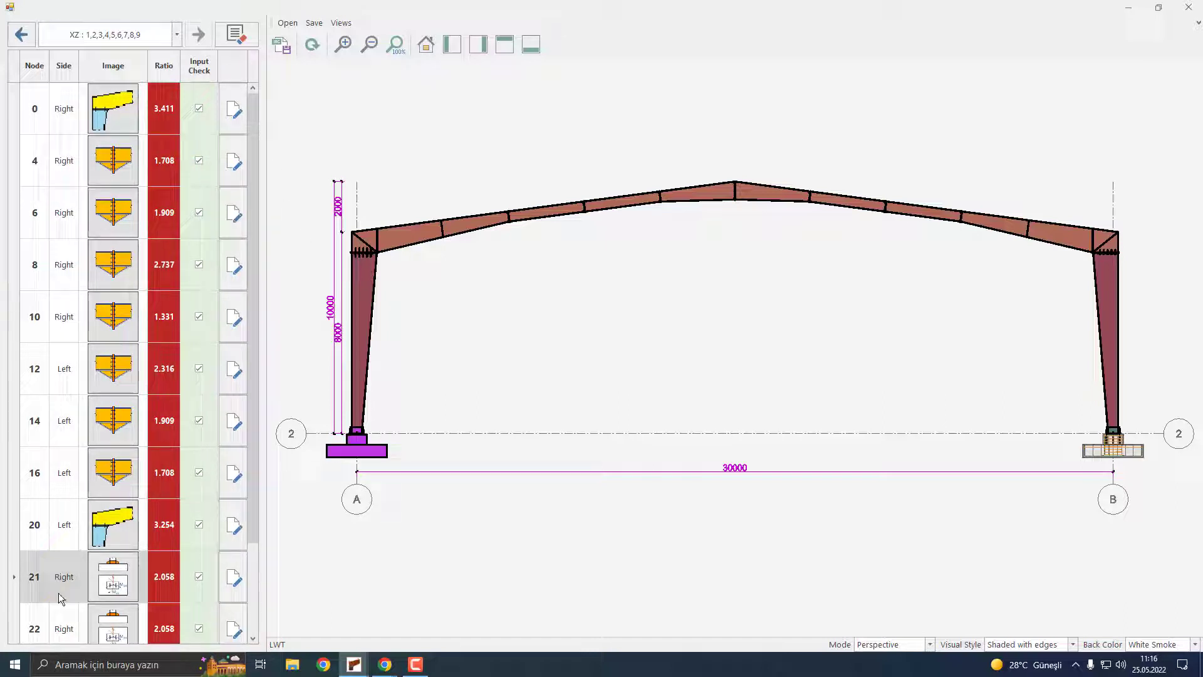
click(354, 260)
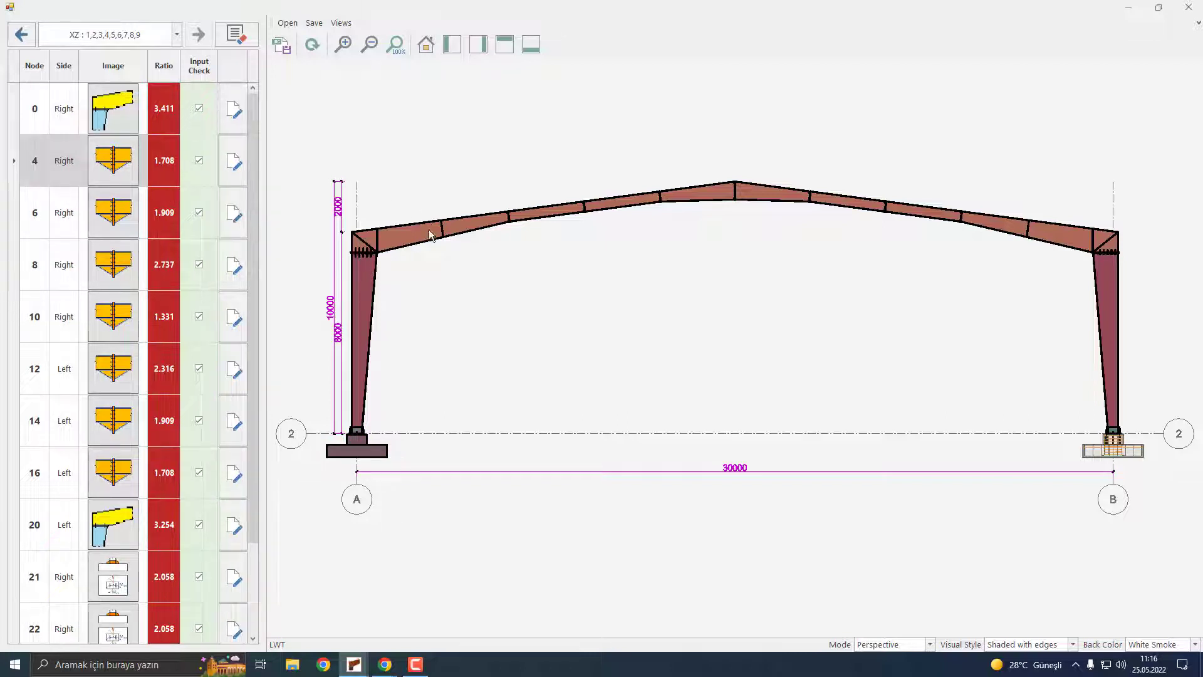
click(66, 112)
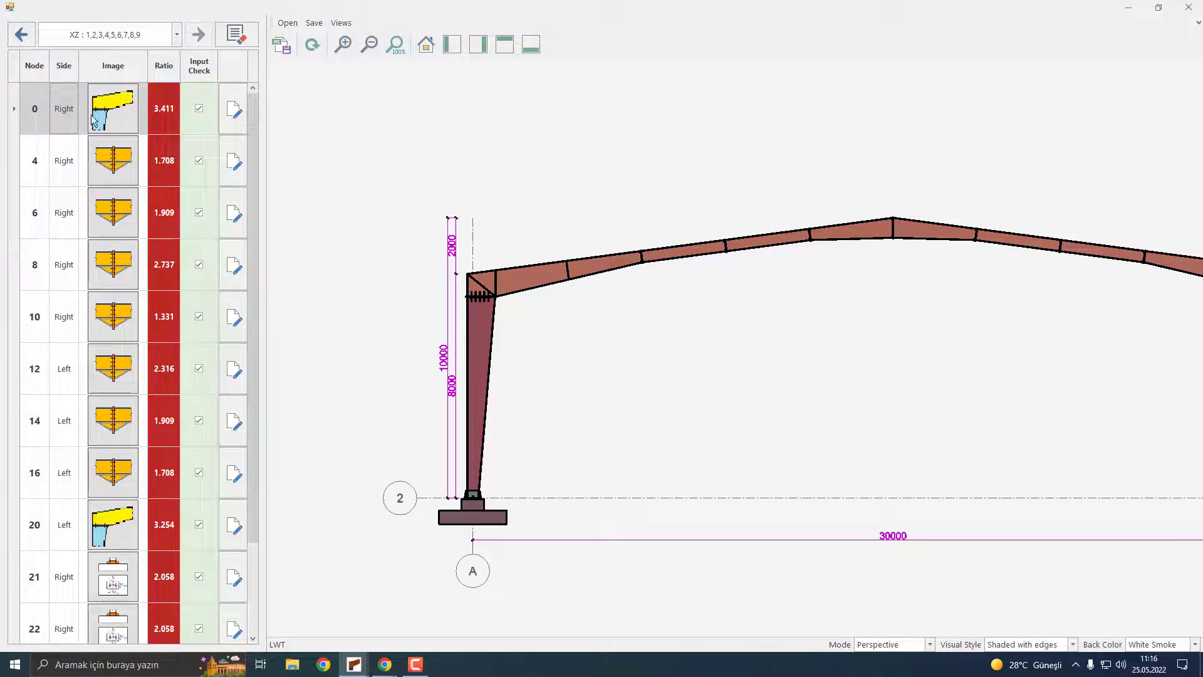
scroll(504, 302, up, 4)
scroll(504, 301, up, 10)
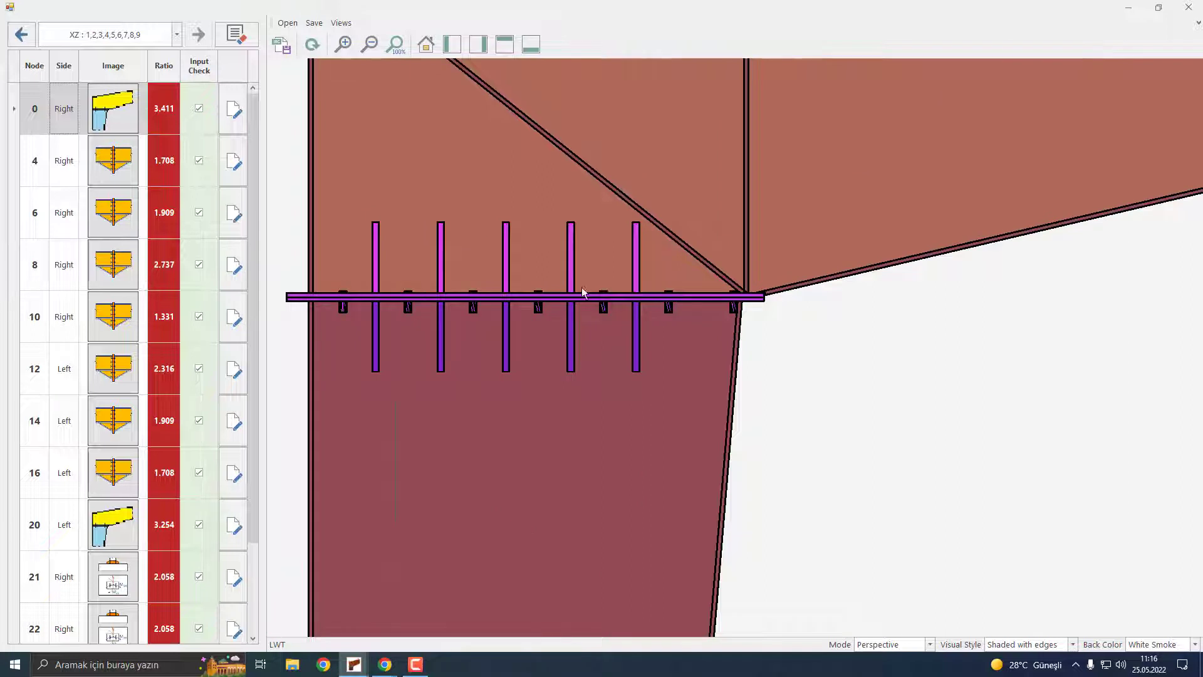
scroll(605, 292, down, 2)
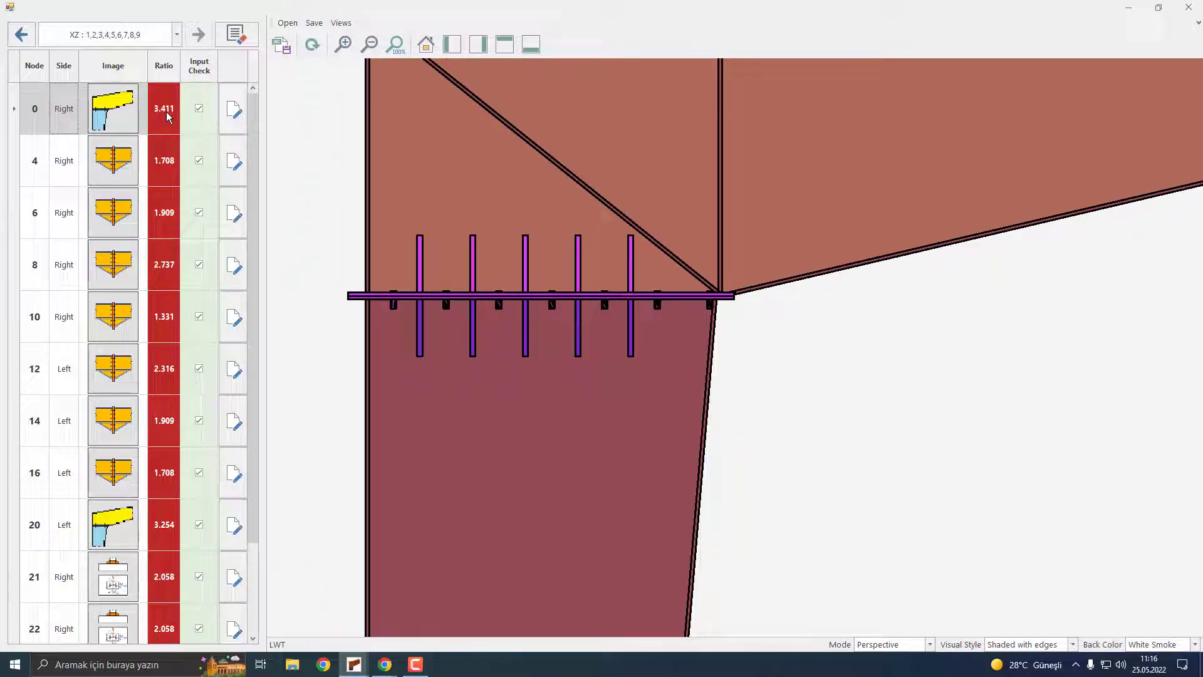
Choose BeamColumnEndPlateTaperedTopConnection as the connection type for node 0 and open that connection for editing.
click(124, 120)
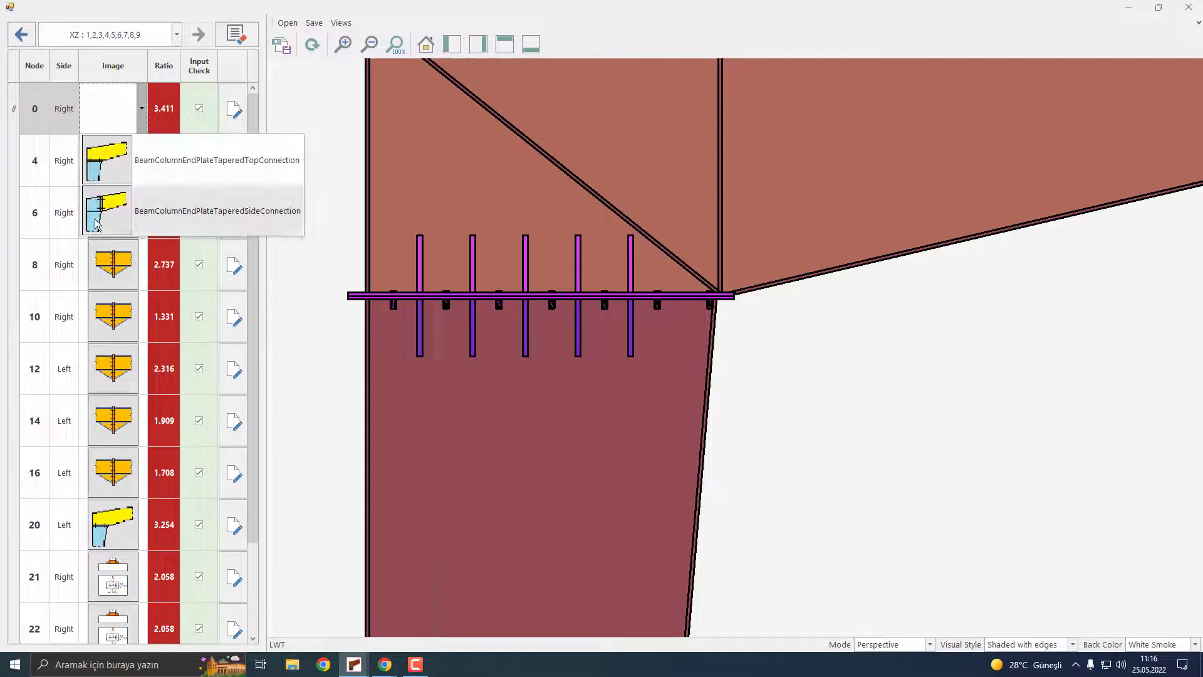
click(110, 163)
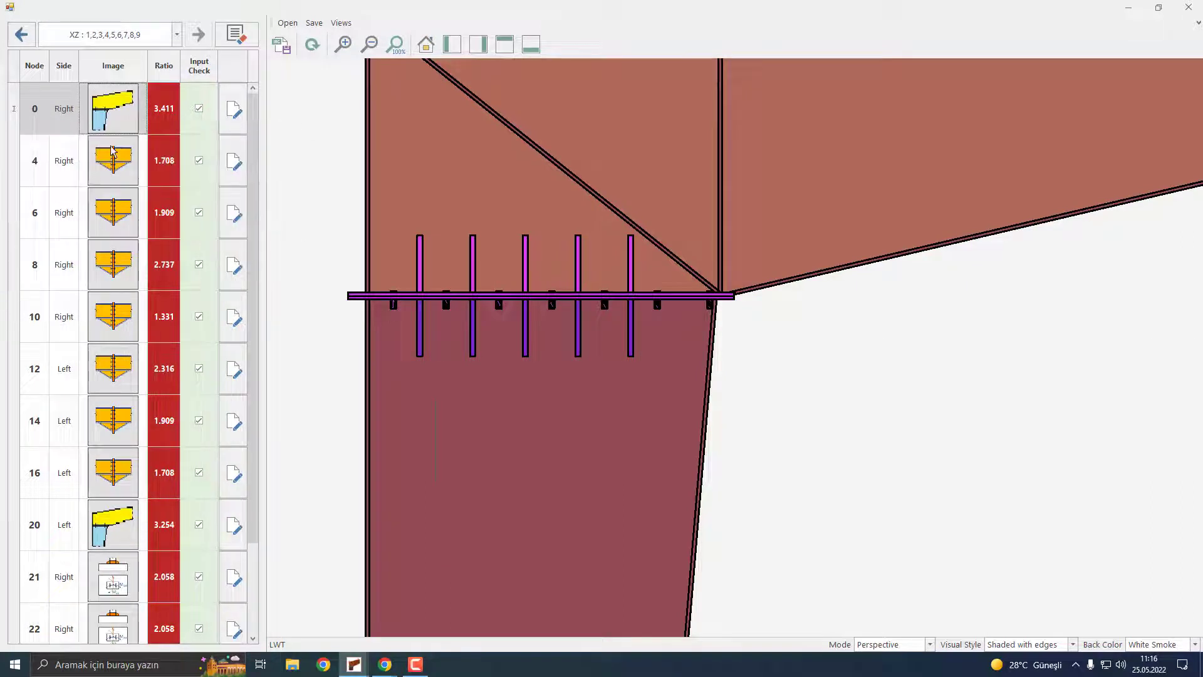
click(236, 122)
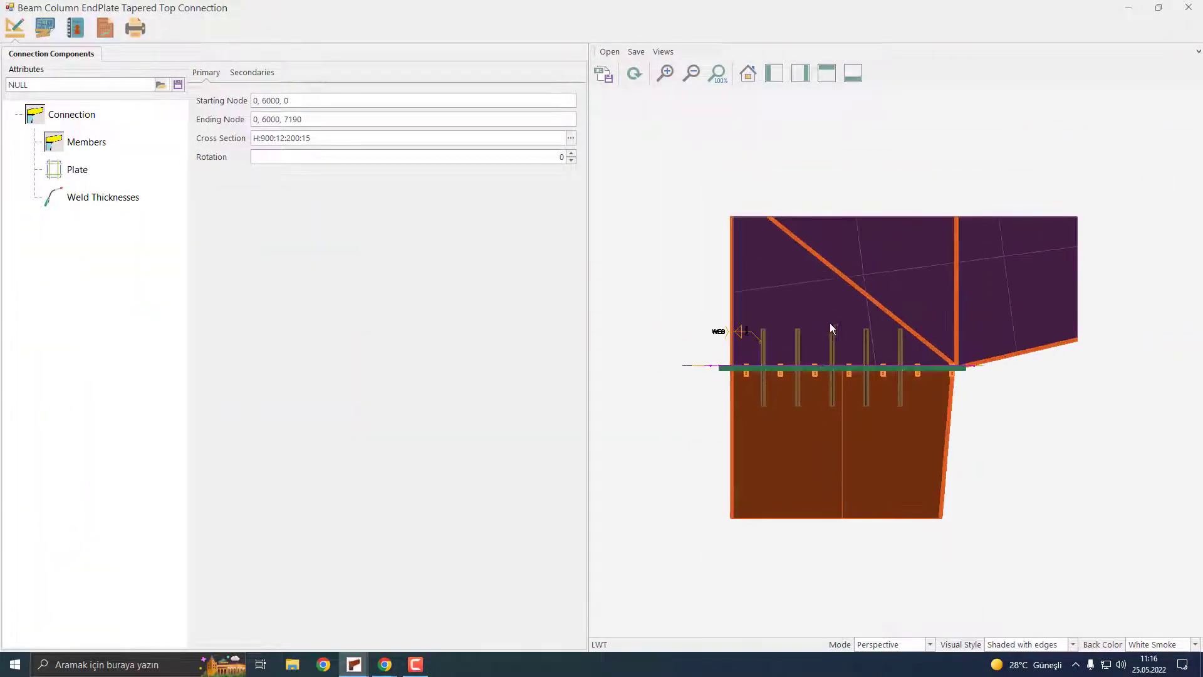
Examine the node 0 end plate connection in its 3D model and its 2D drawing.
middle_drag(830, 322, 803, 344)
scroll(762, 384, up, 2)
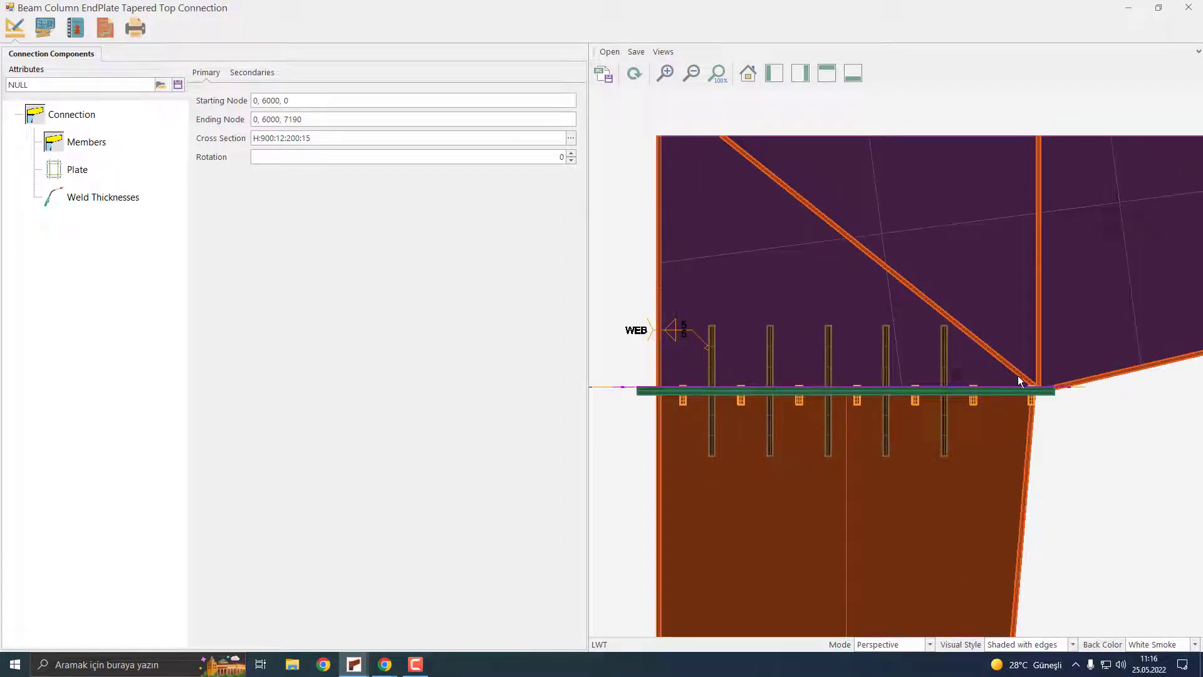
middle_drag(942, 376, 988, 407)
scroll(815, 379, down, 2)
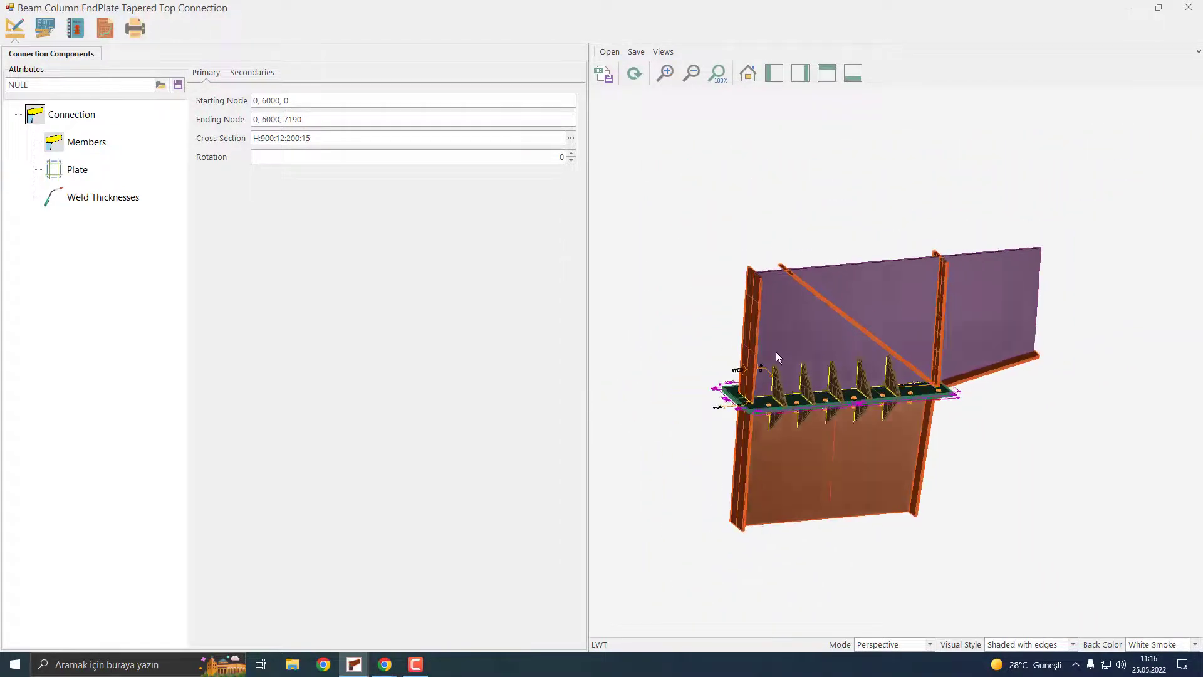
middle_drag(776, 354, 748, 359)
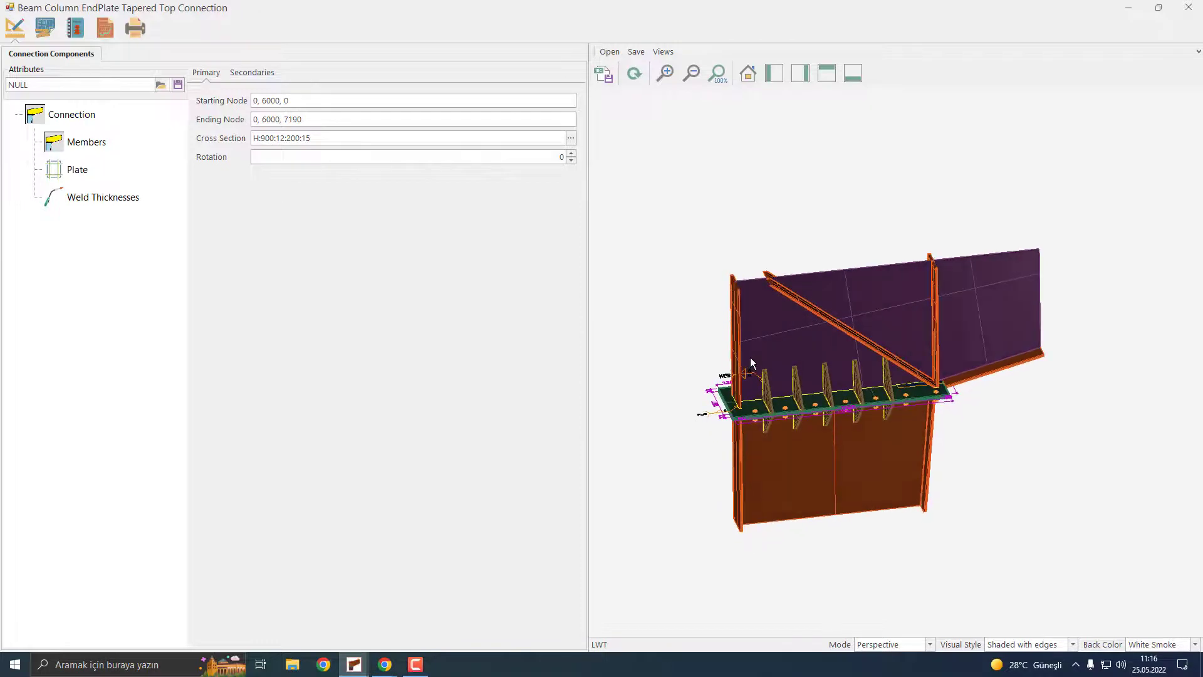
scroll(761, 373, up, 1)
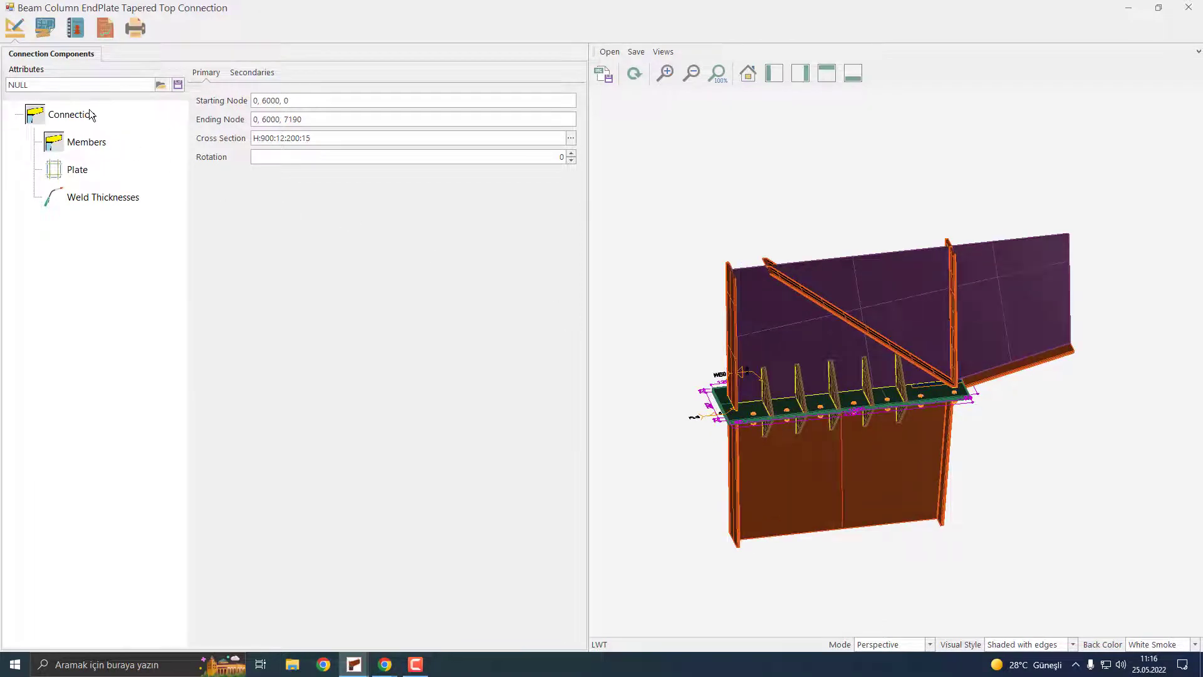
click(39, 30)
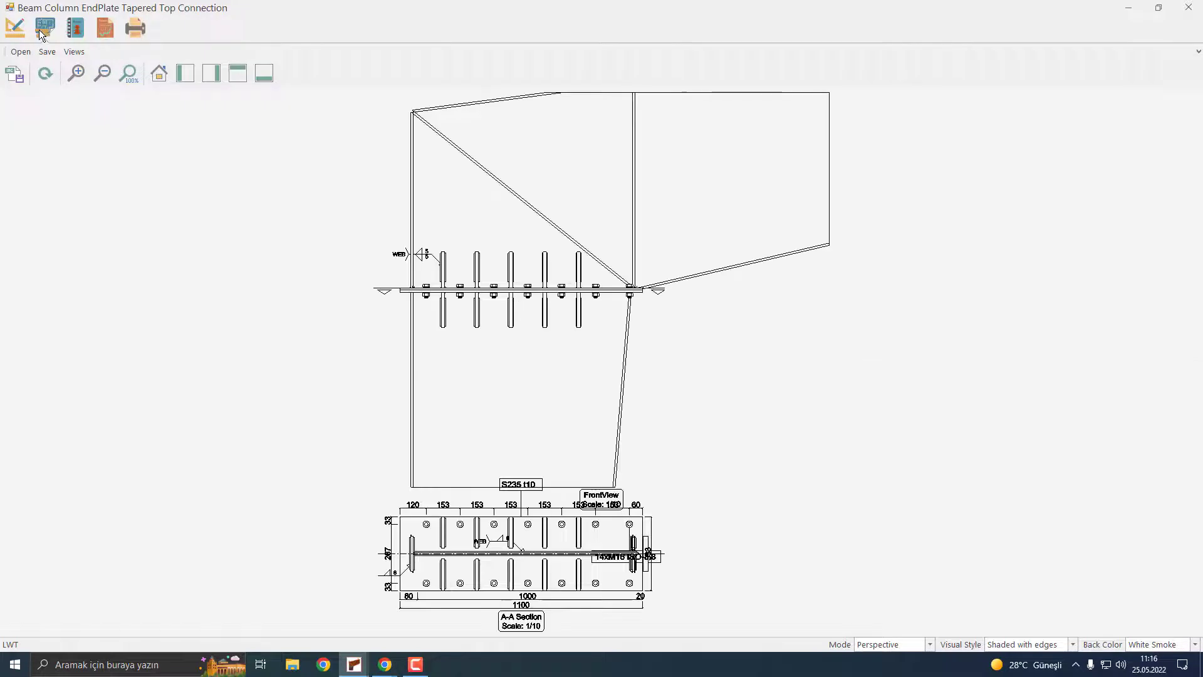
scroll(555, 616, up, 1)
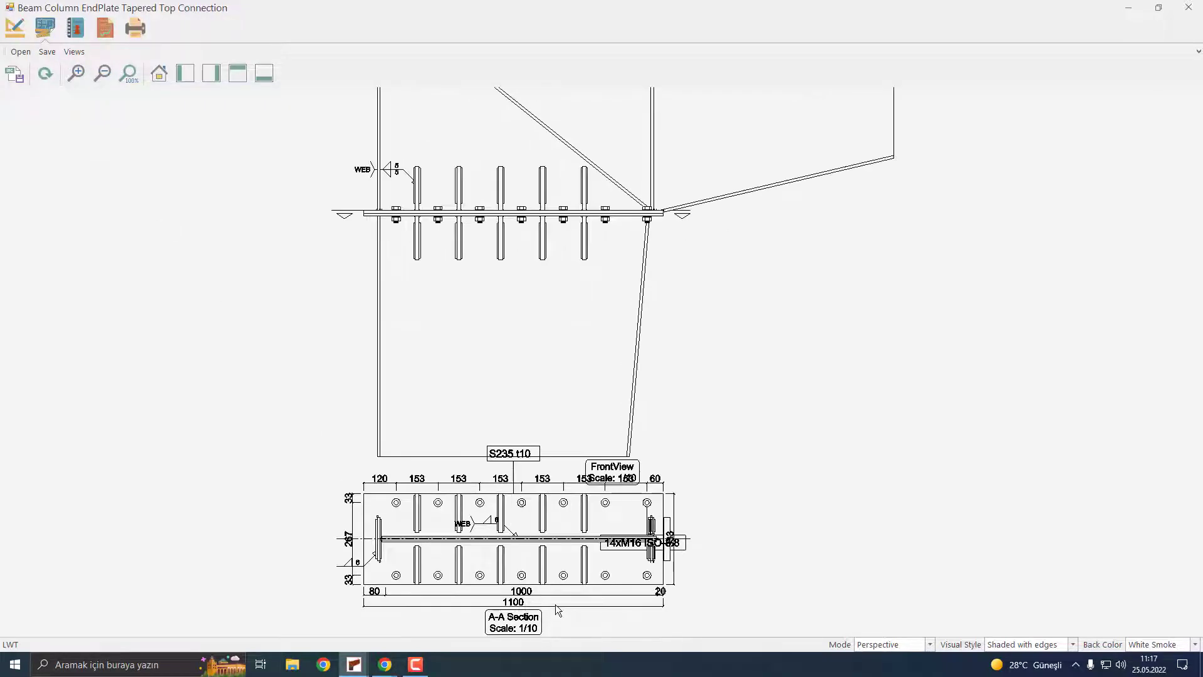
scroll(556, 604, down, 1)
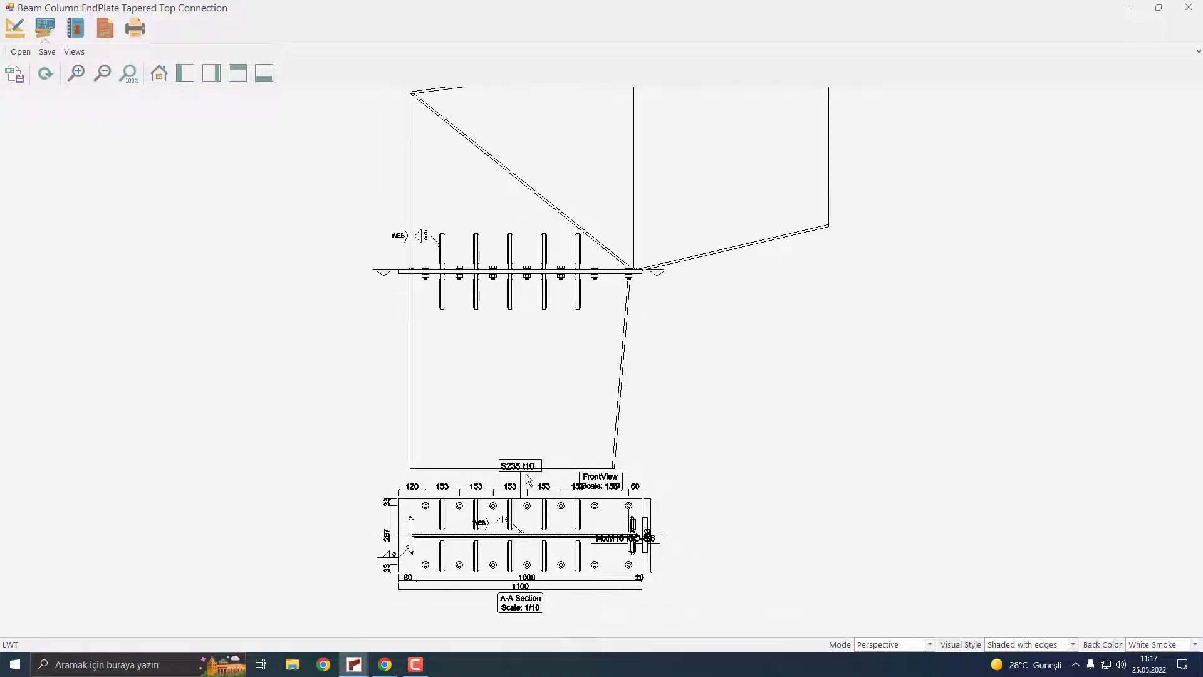
Check the connection's design criteria, load case forces and capacity results.
click(76, 35)
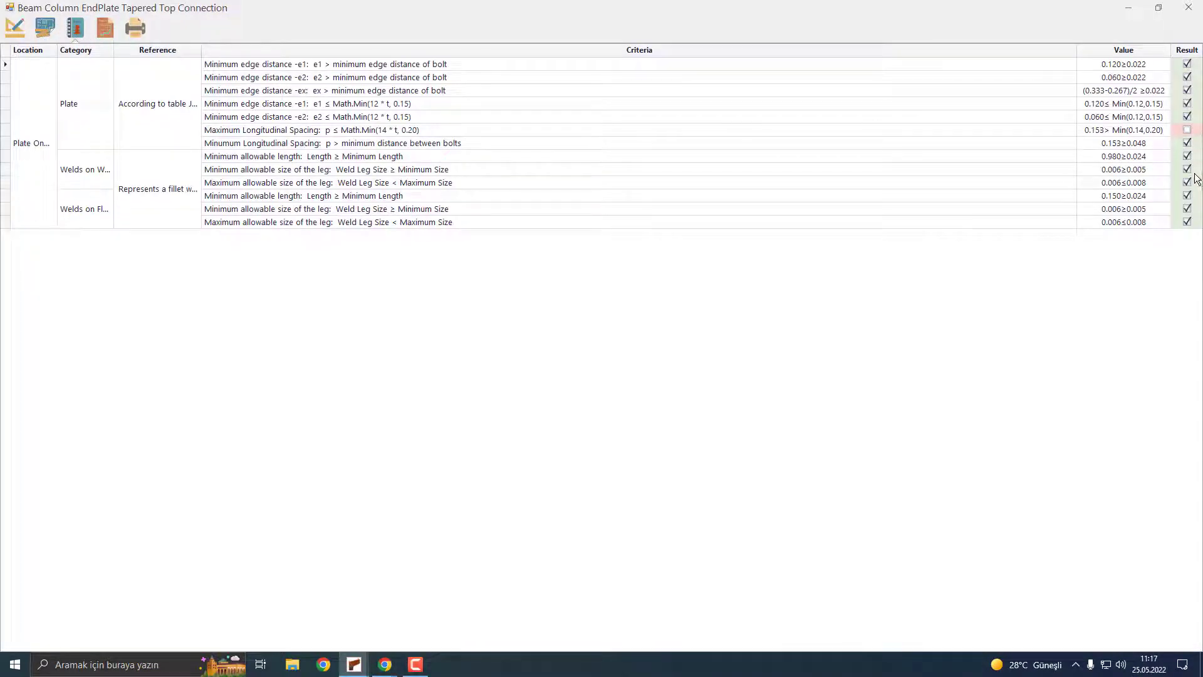
click(104, 32)
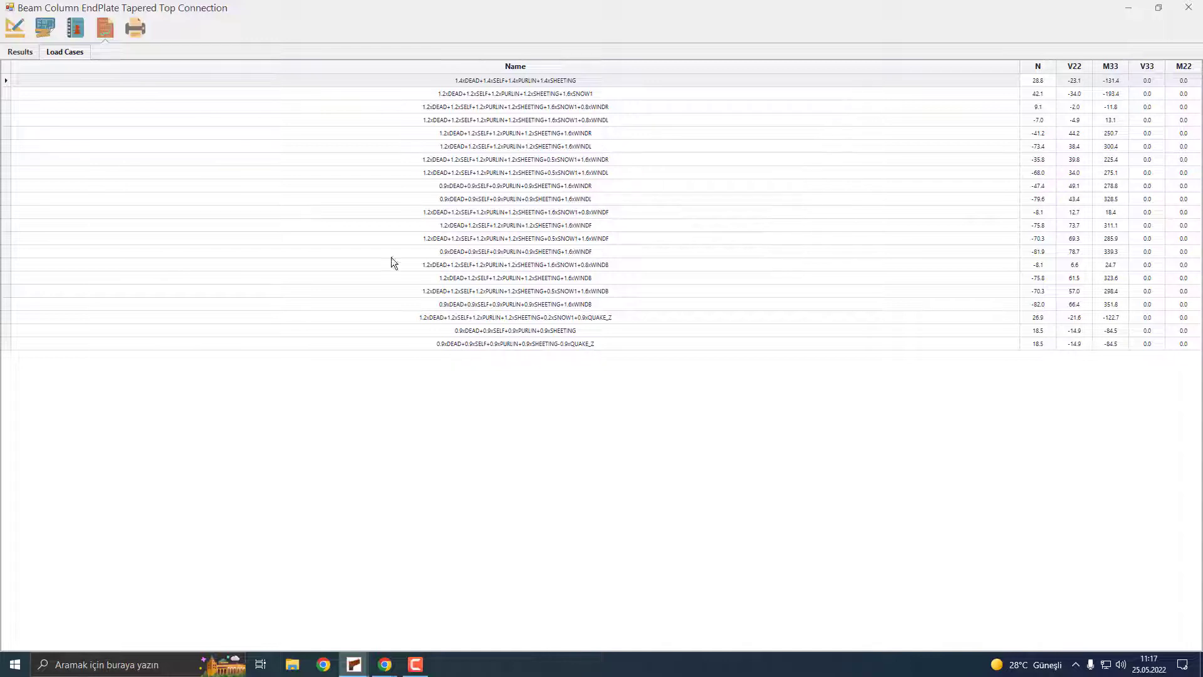
click(17, 52)
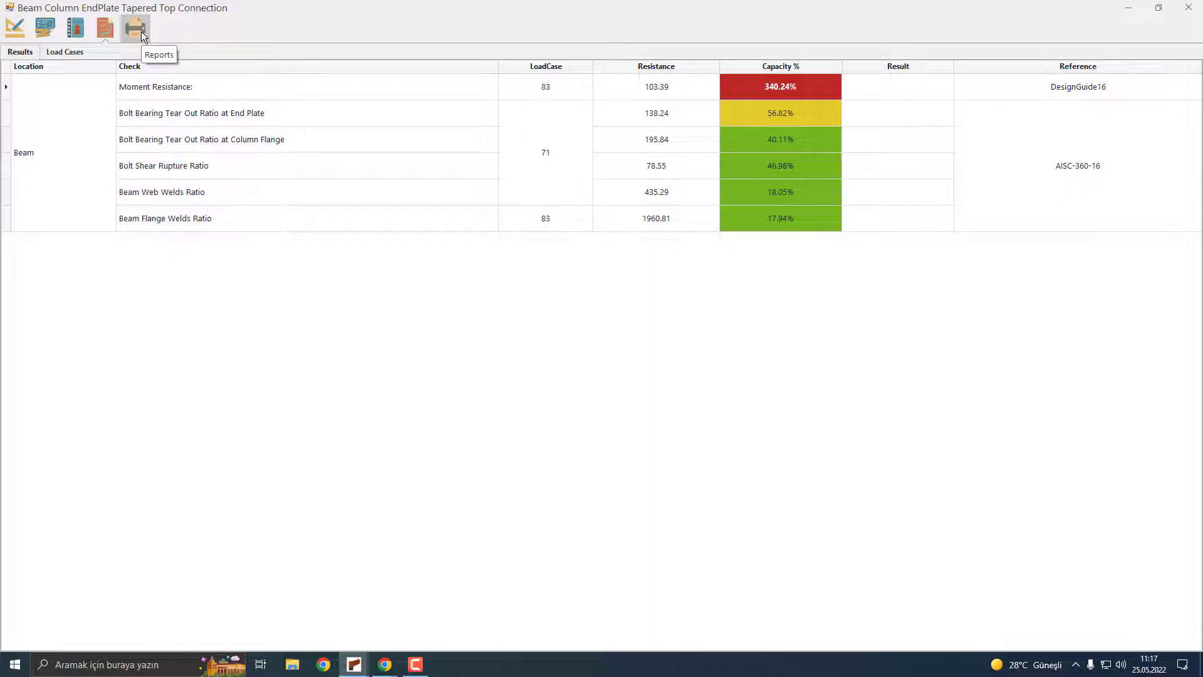
Set the end plate's thickness to 20 mm and refresh the connection's 3D model.
click(15, 28)
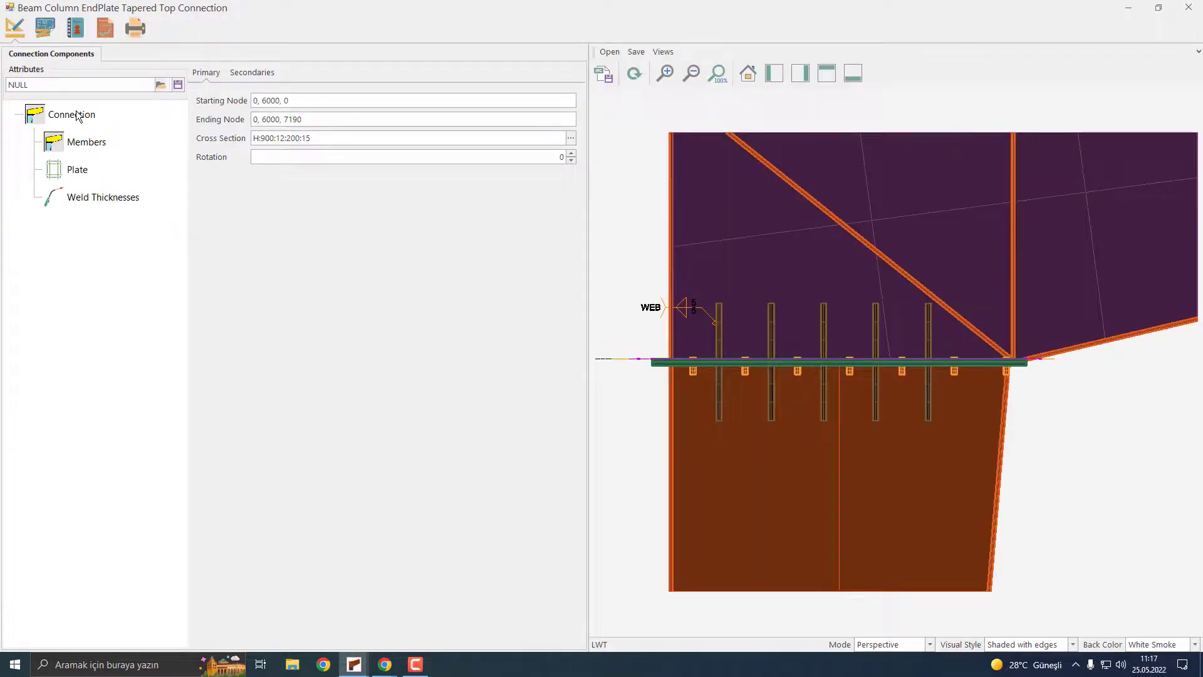
click(76, 169)
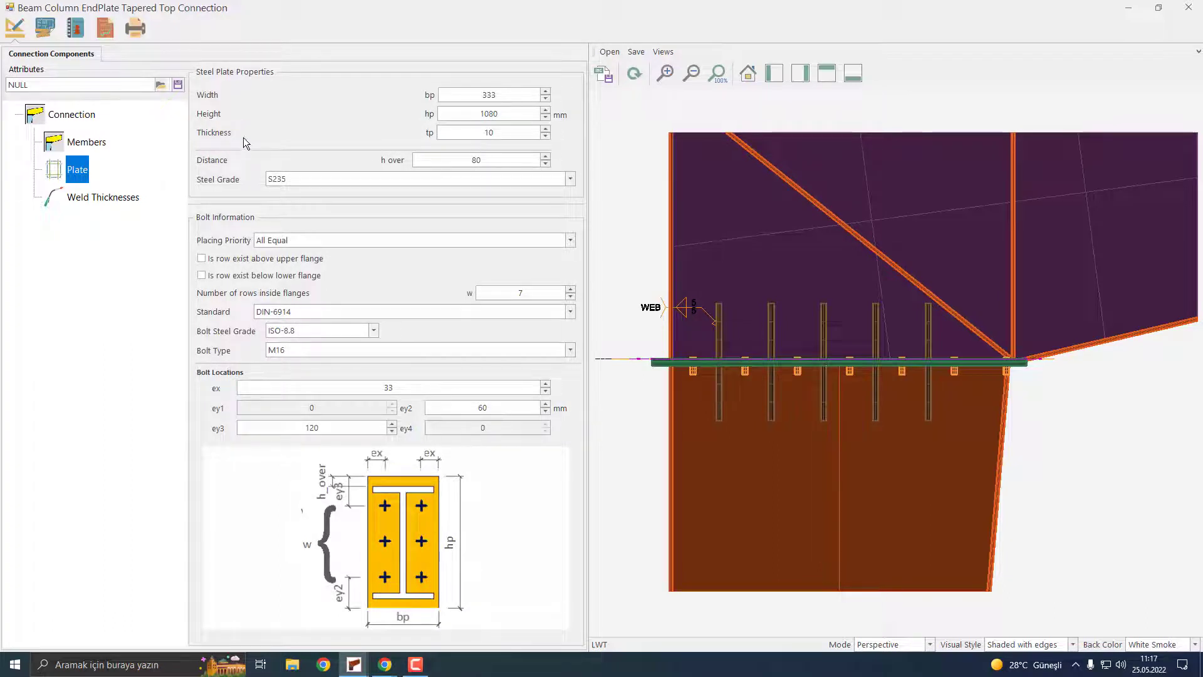
click(545, 129)
click(545, 129)
click(546, 129)
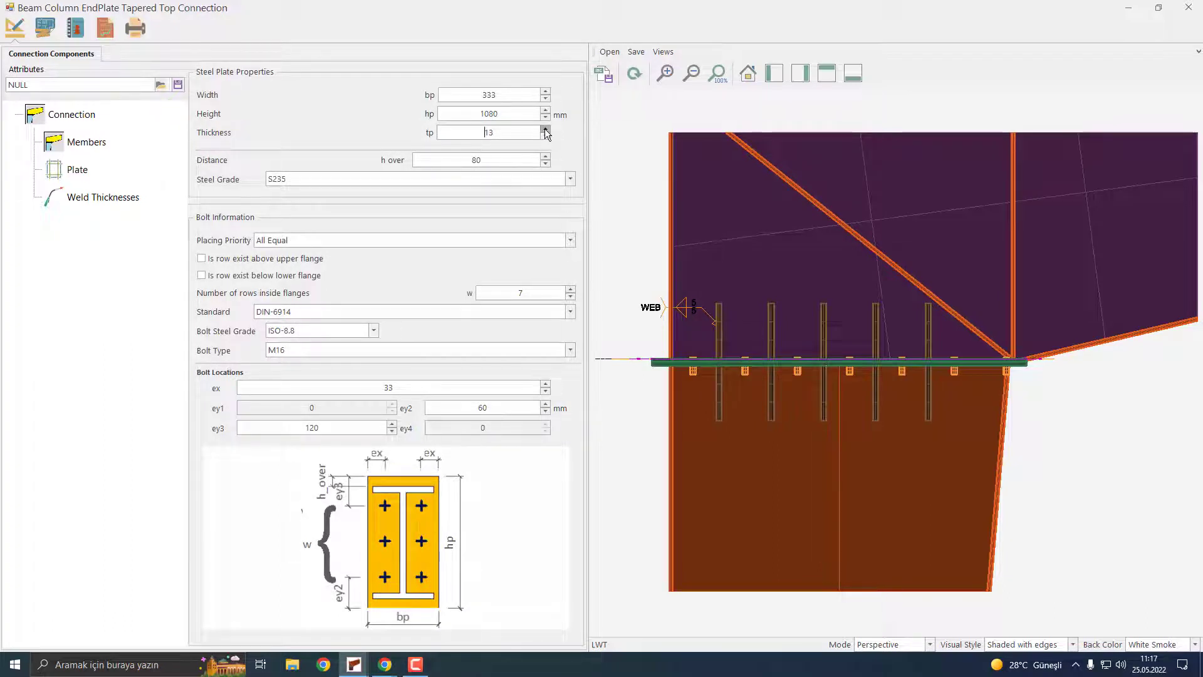
click(545, 129)
click(546, 129)
click(546, 129)
click(633, 75)
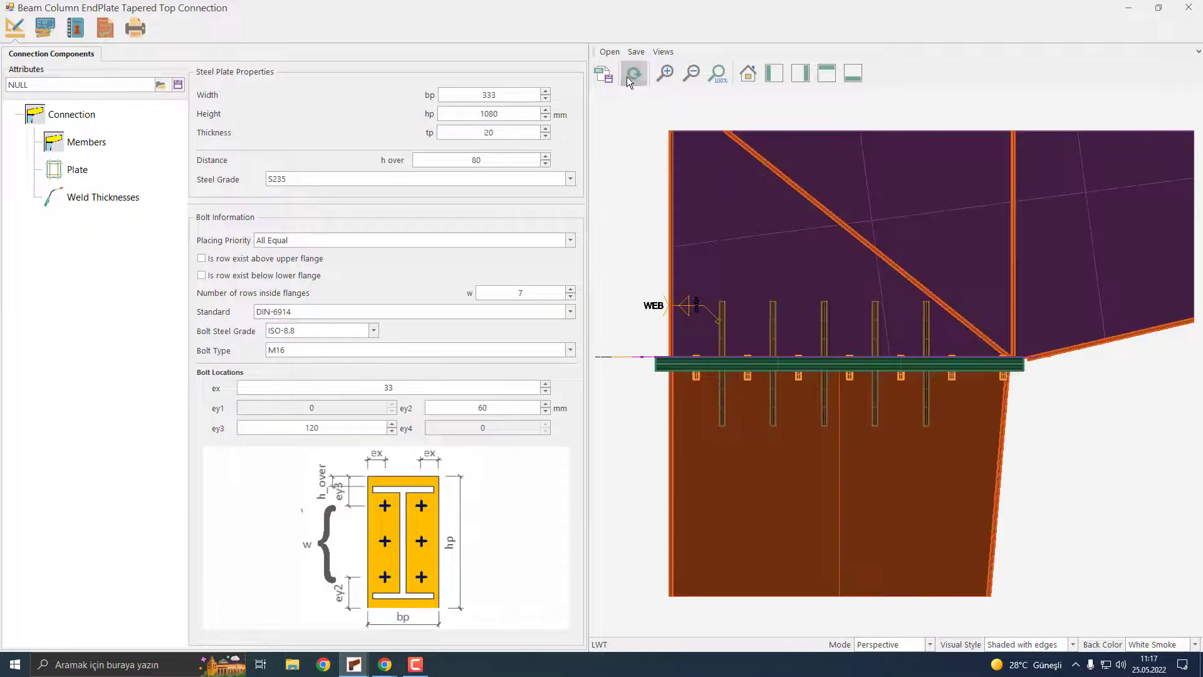
middle_drag(749, 282, 783, 321)
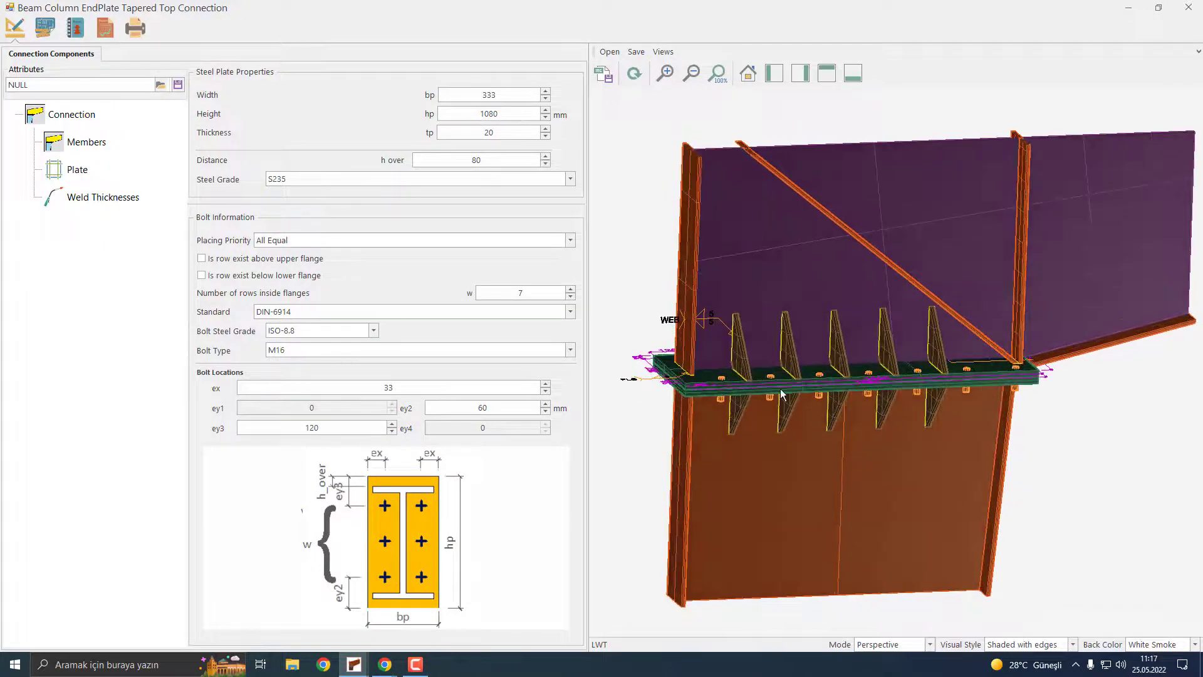
Recheck the capacity results and design criteria for the thicker end plate, and return to the plate and bolt settings.
click(113, 35)
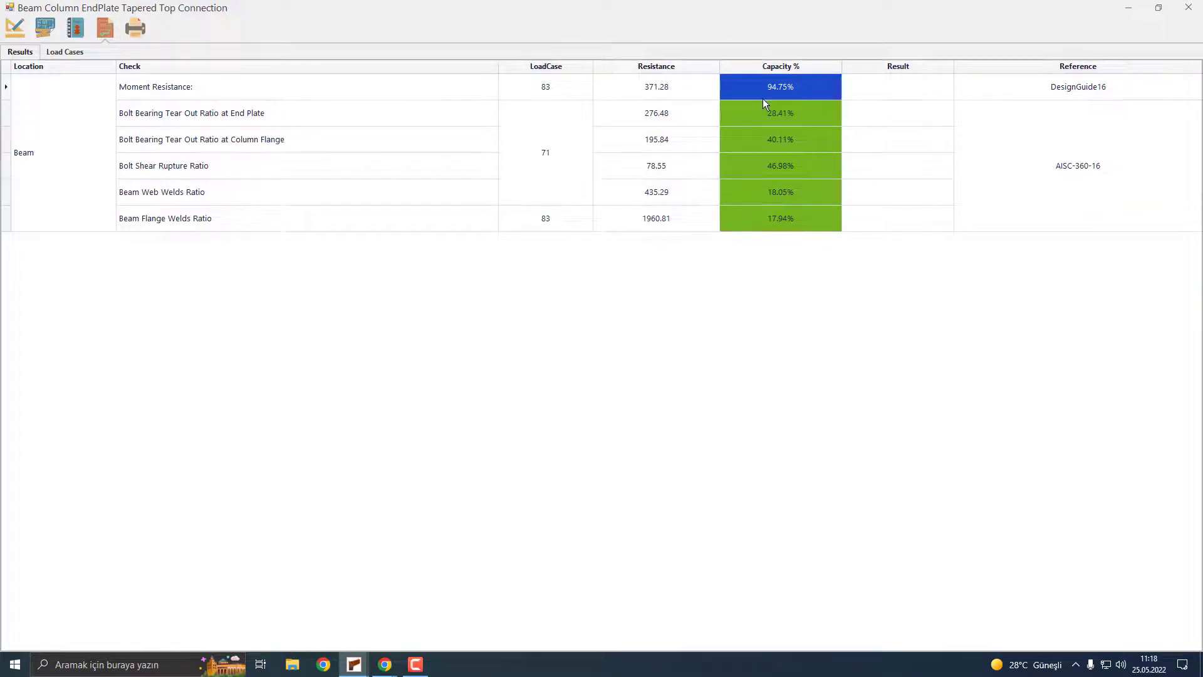
click(73, 35)
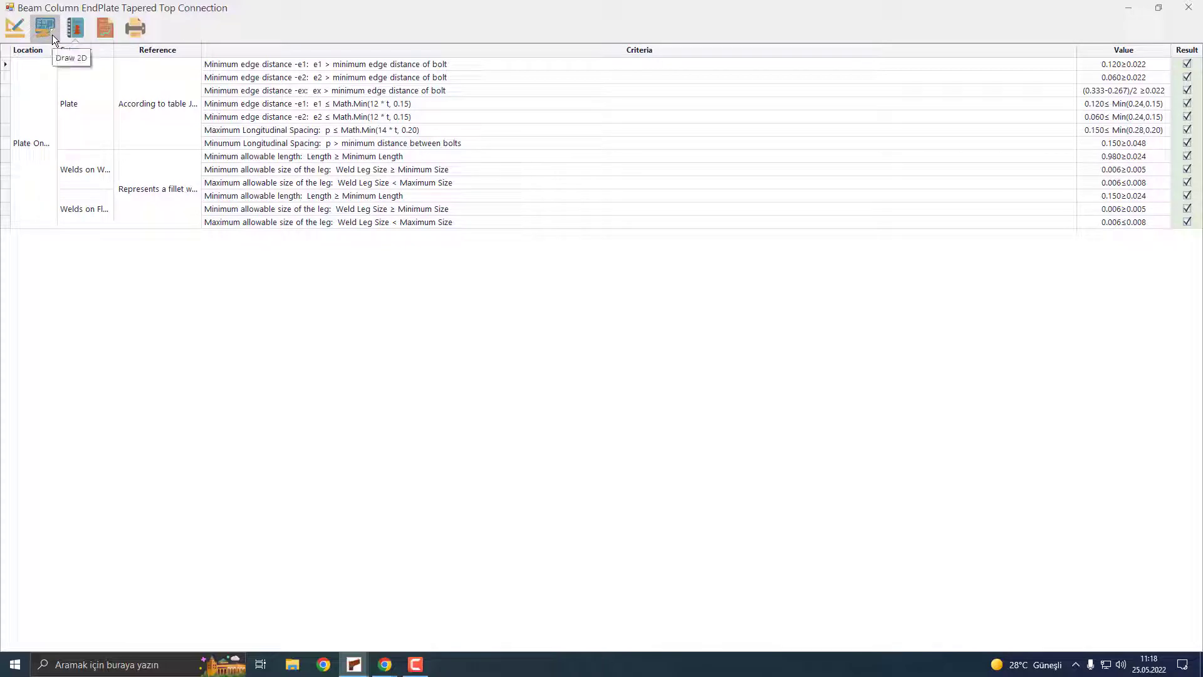
click(24, 36)
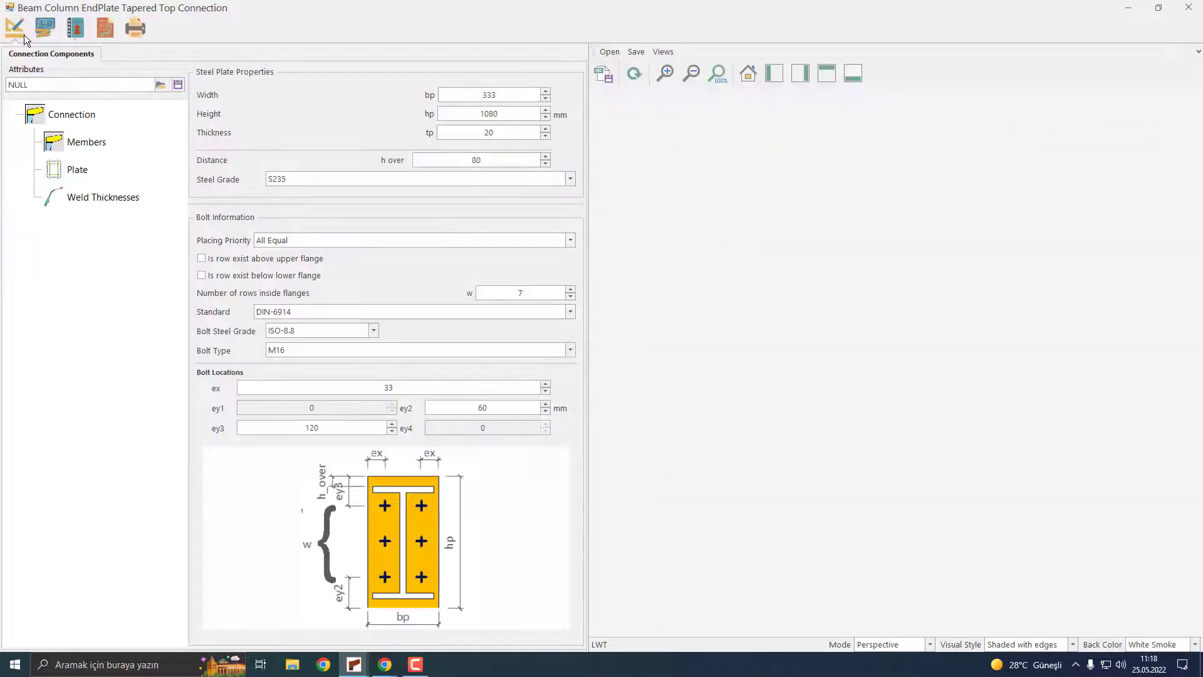
middle_drag(775, 272, 789, 340)
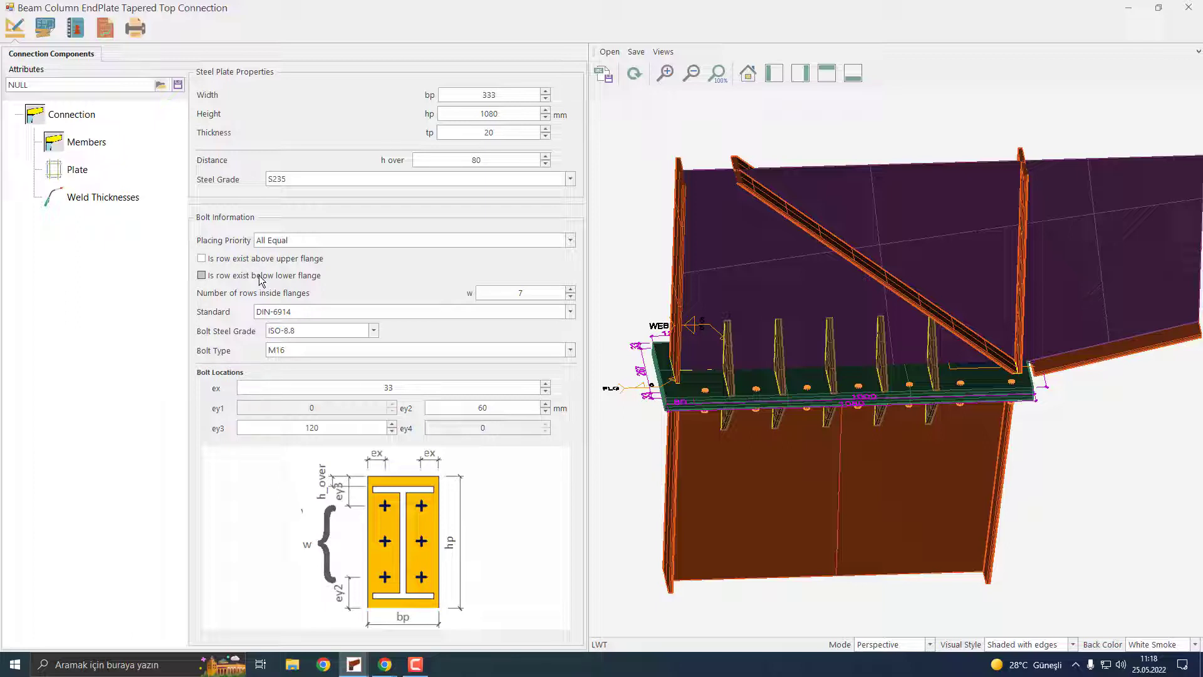
Review the available bolt standards, bolt steel grades and bolt types for the node 0 end plate connection.
click(307, 312)
click(307, 310)
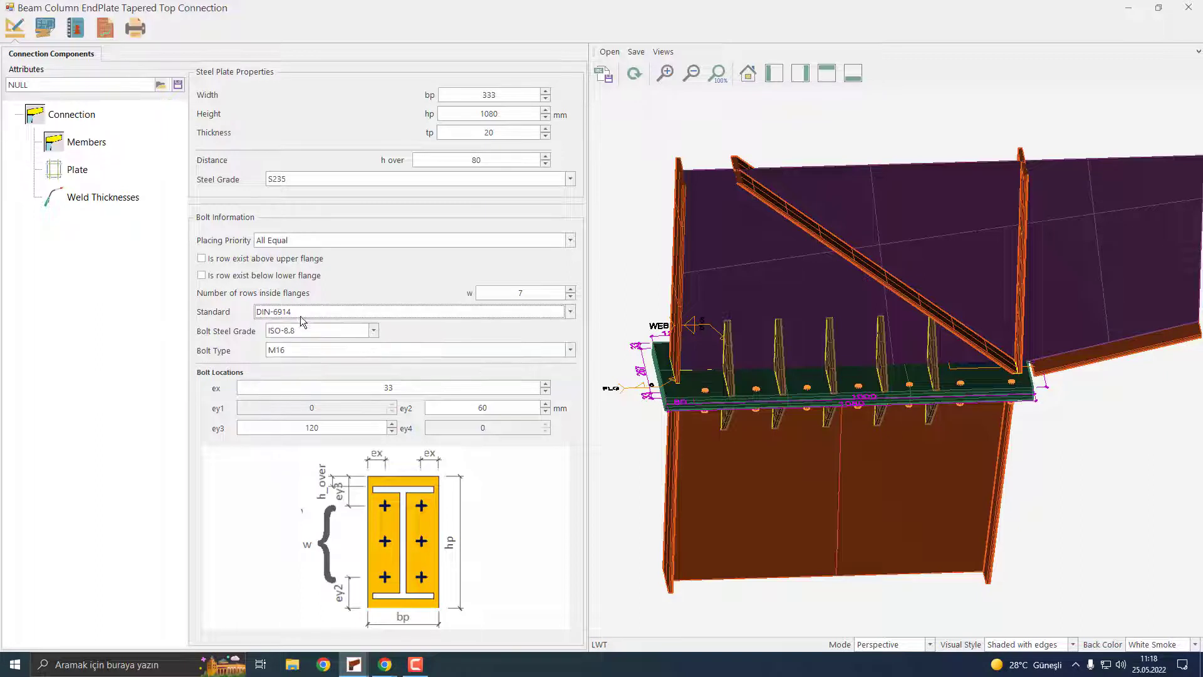
click(325, 332)
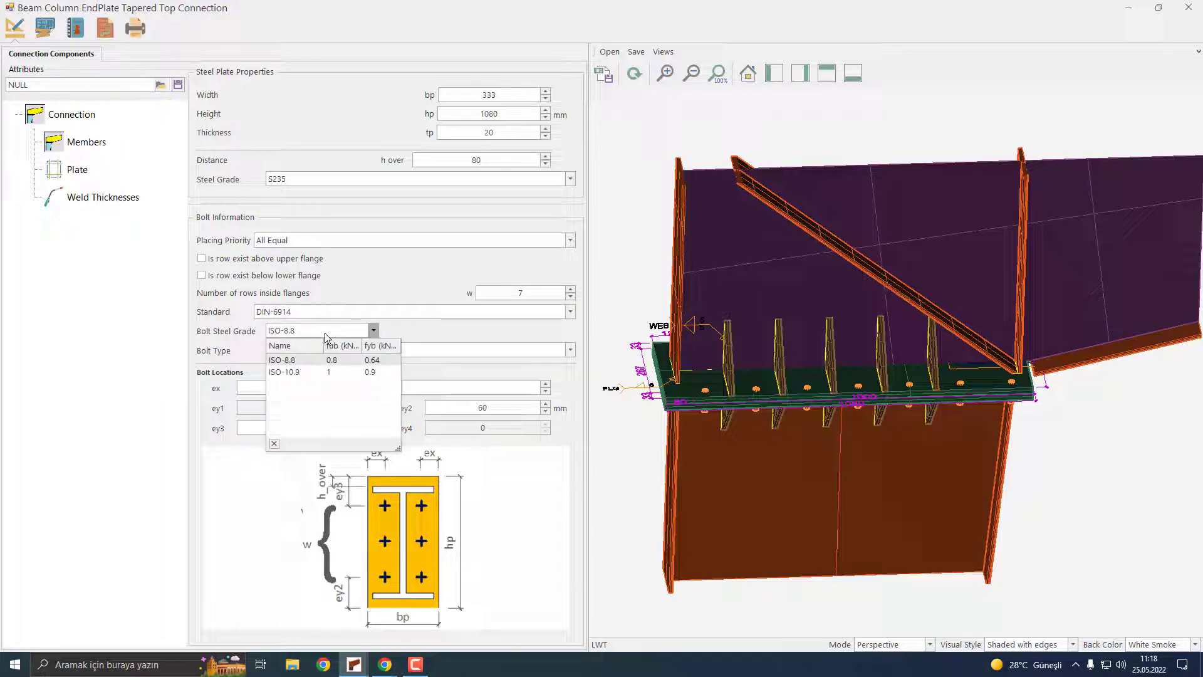
click(324, 333)
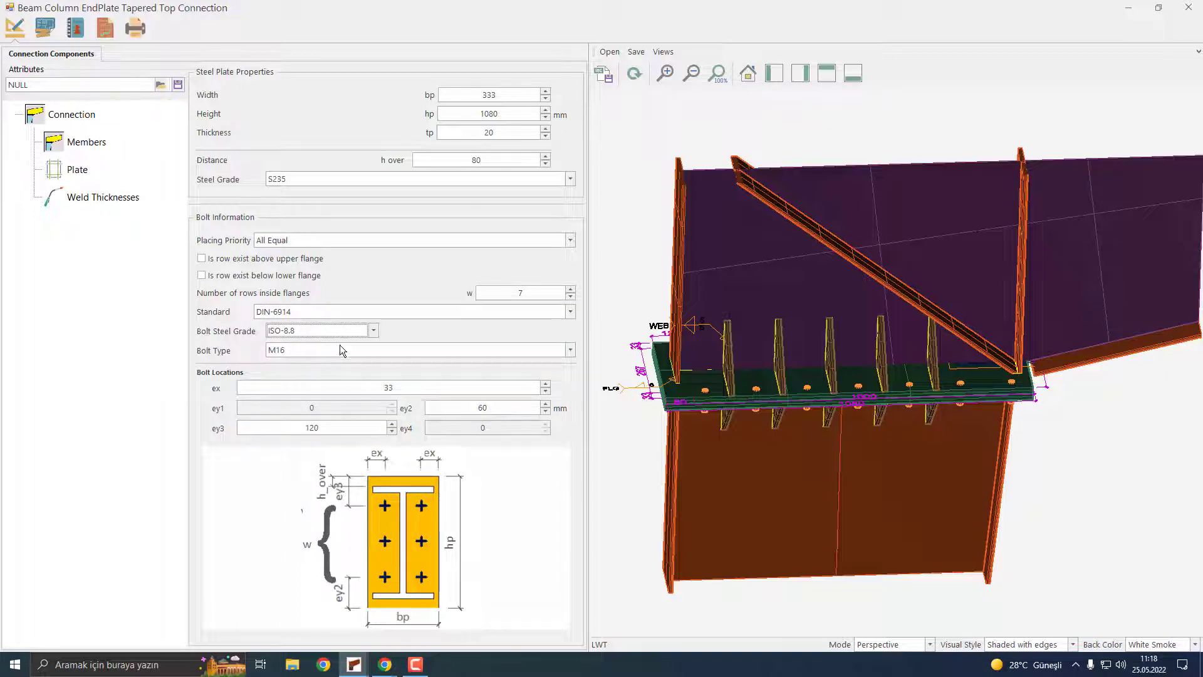
click(344, 349)
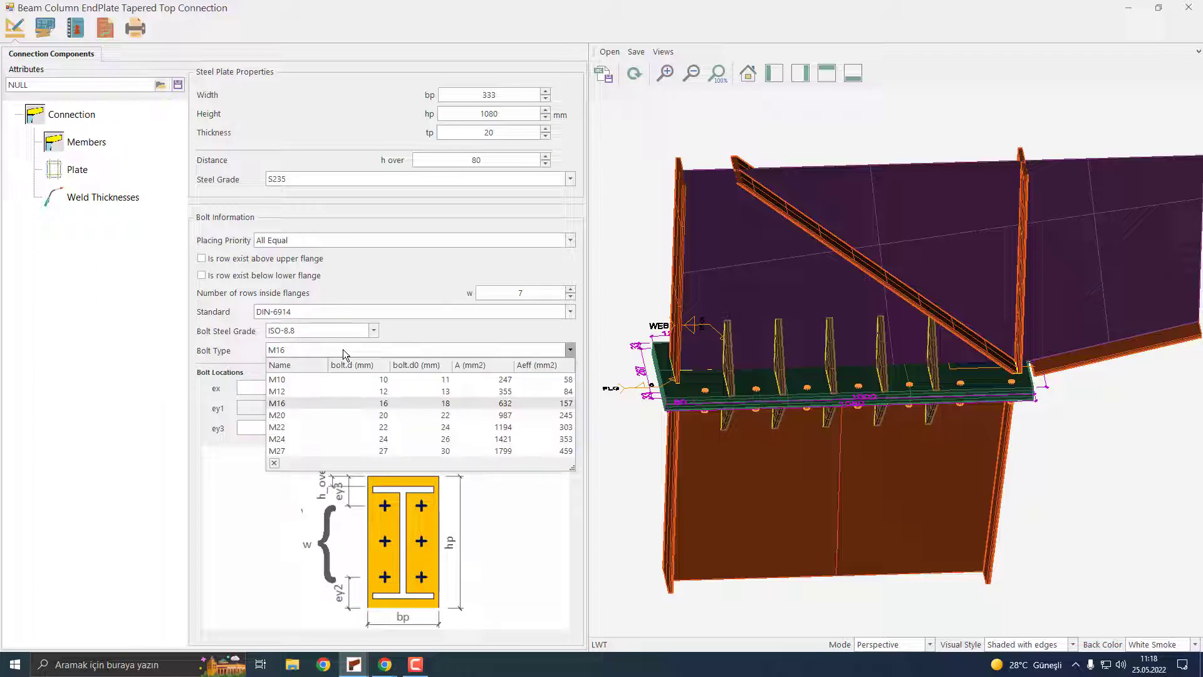
click(343, 348)
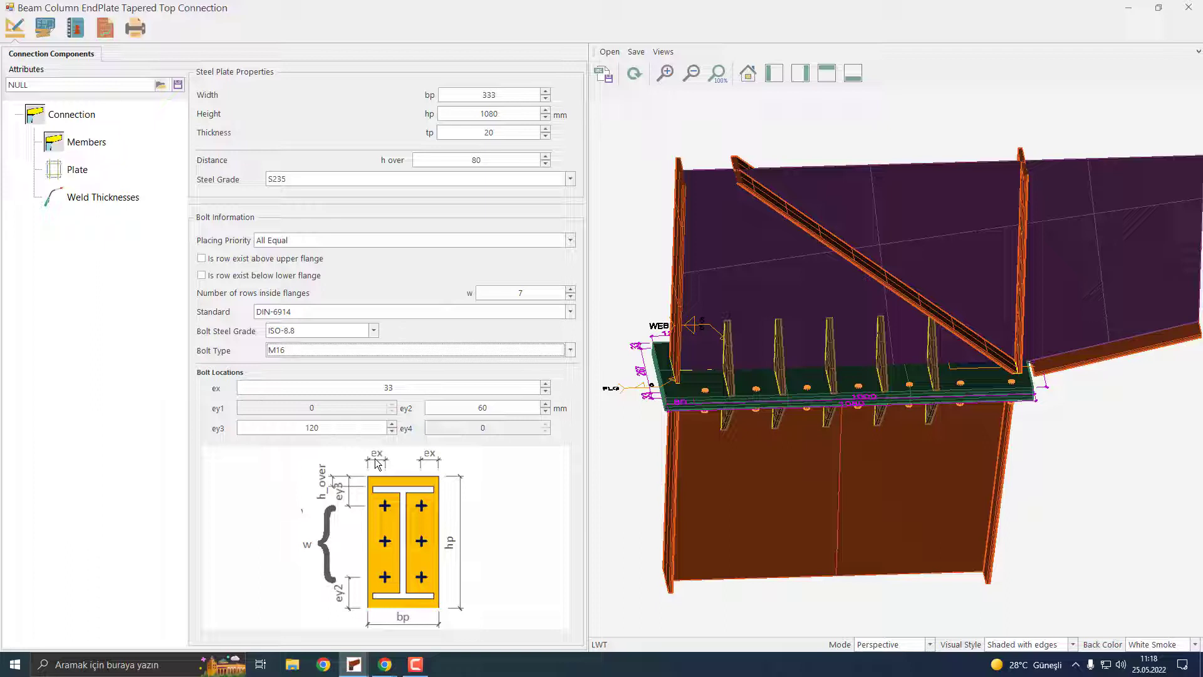
Save the node 0 connection's attributes to a file and close the connection with its changes saved.
click(180, 84)
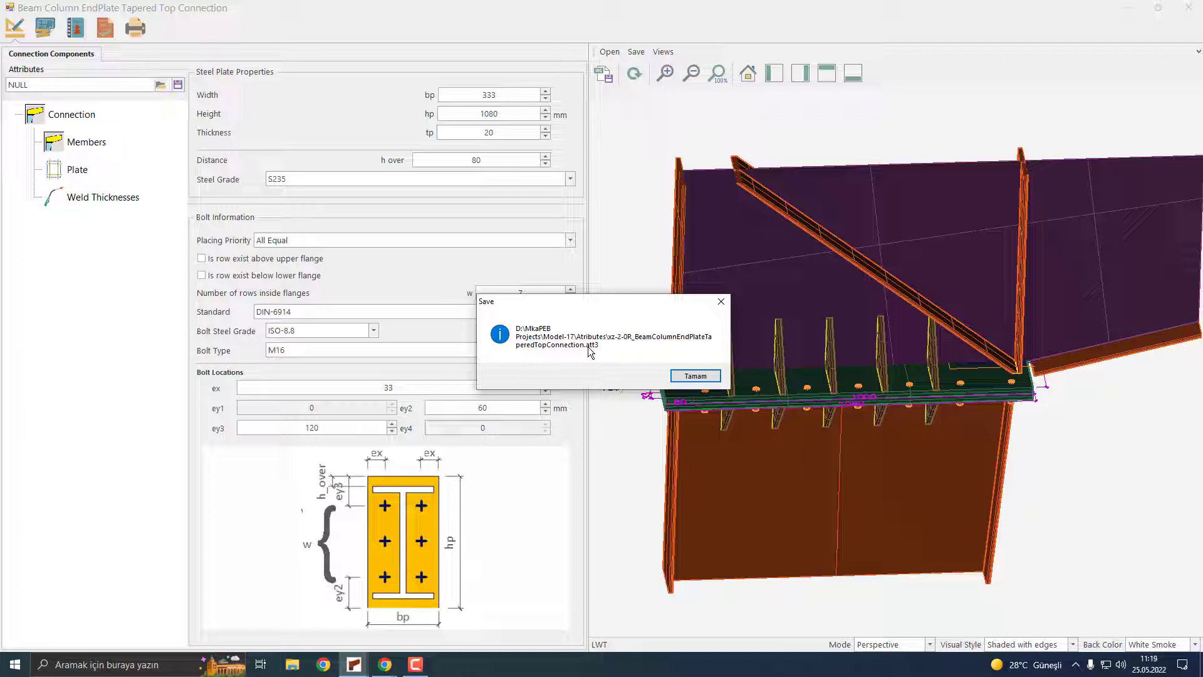
click(706, 374)
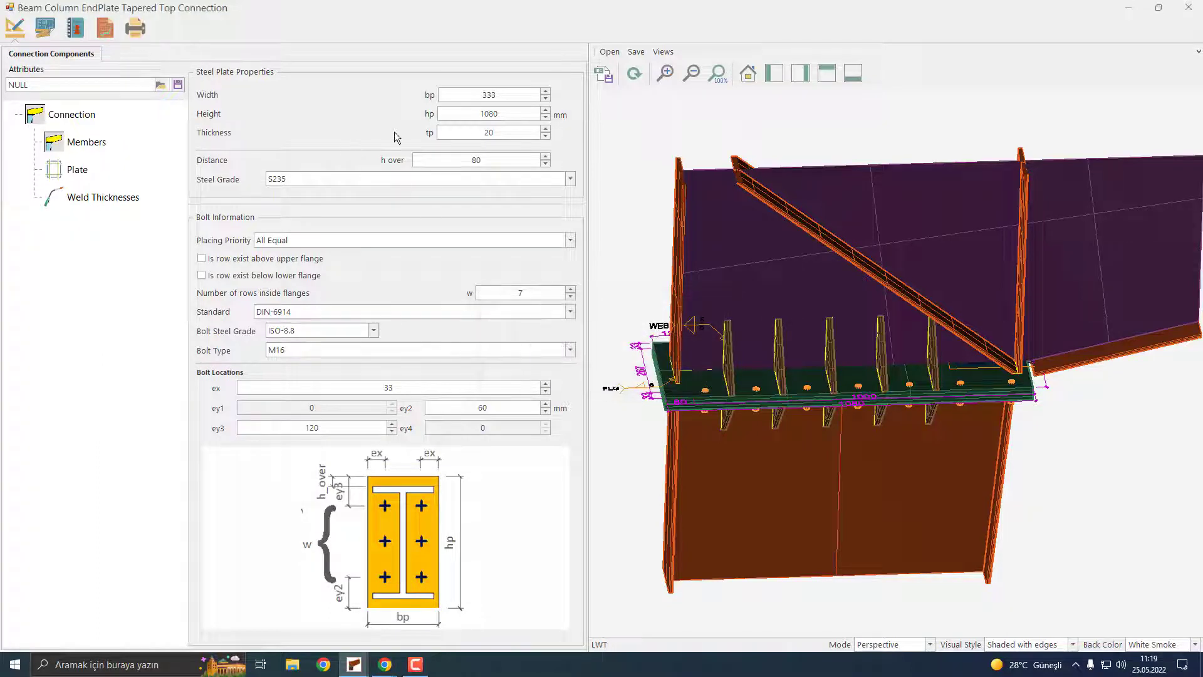
click(1186, 9)
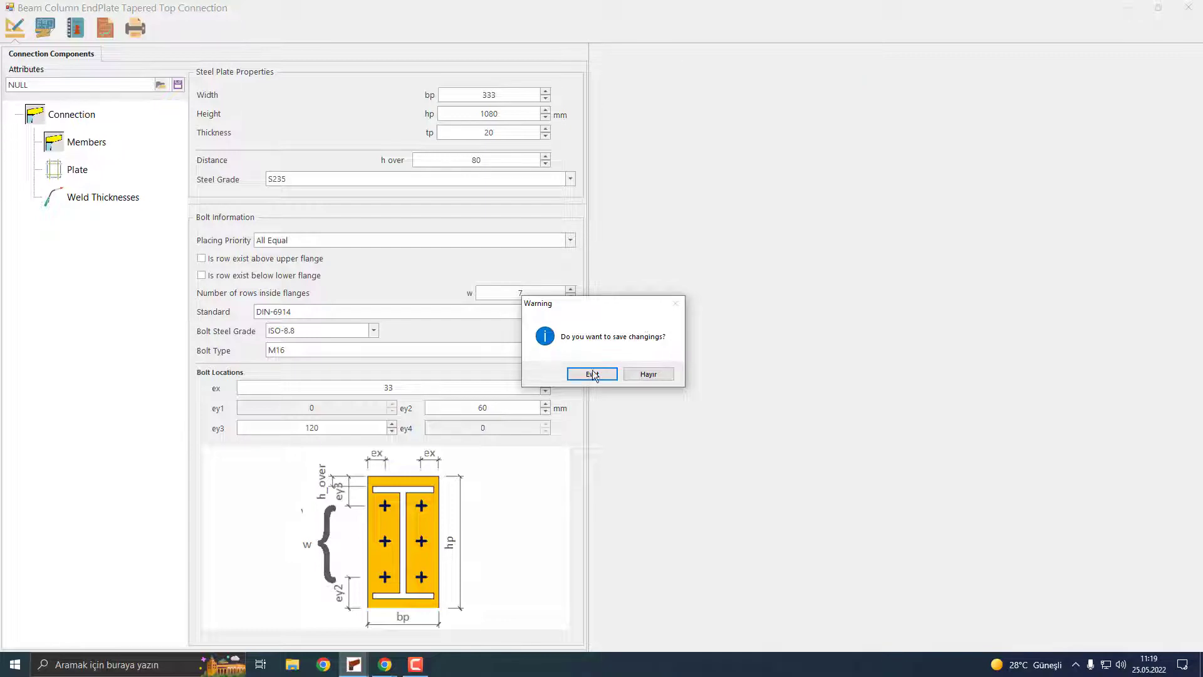
click(591, 374)
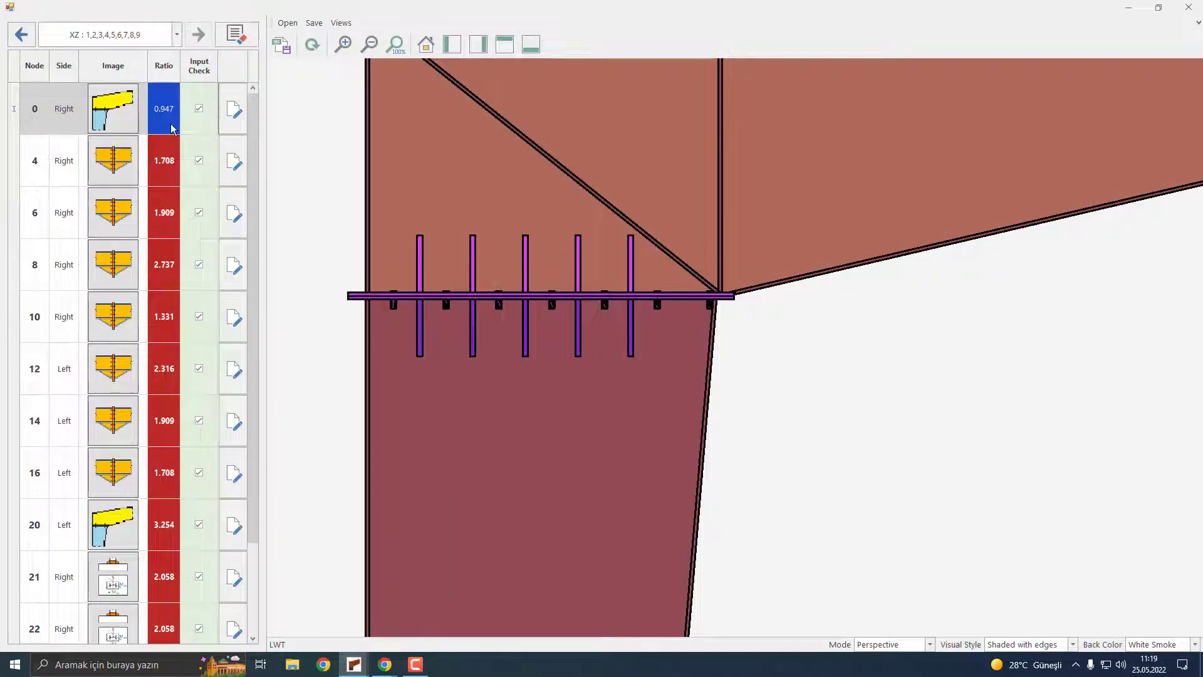
Open the node 20 beam-column end plate connection at the opposite column and examine its 3D model.
scroll(451, 268, down, 4)
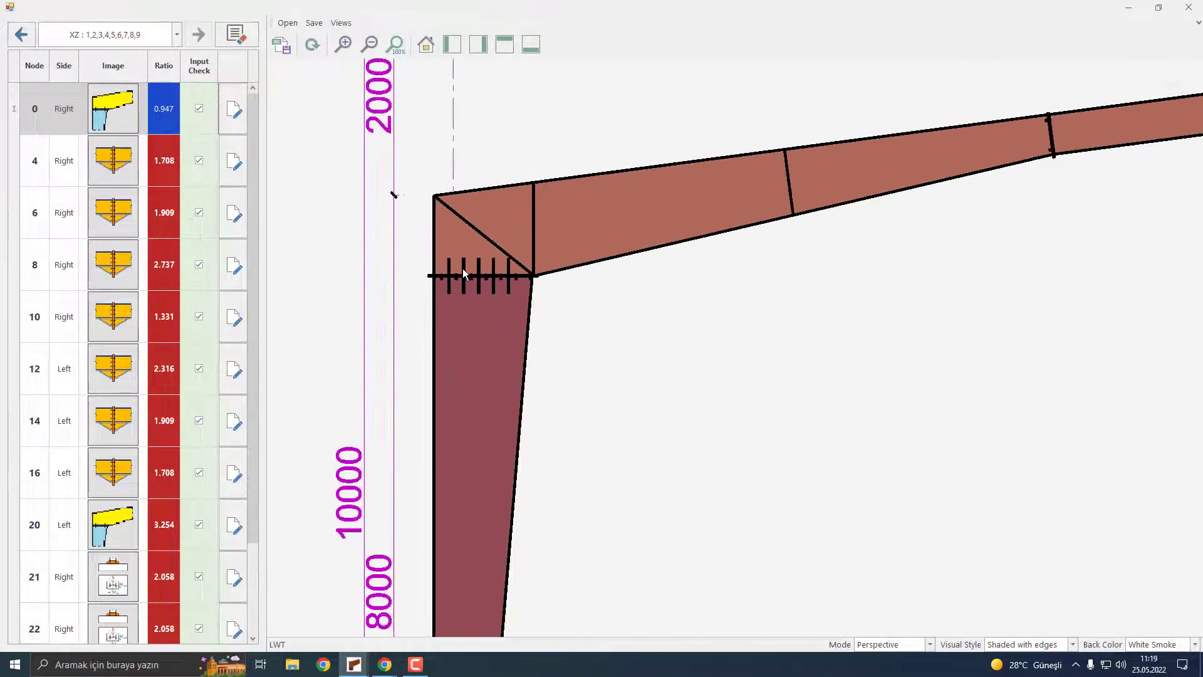
scroll(462, 268, down, 5)
scroll(1031, 261, up, 2)
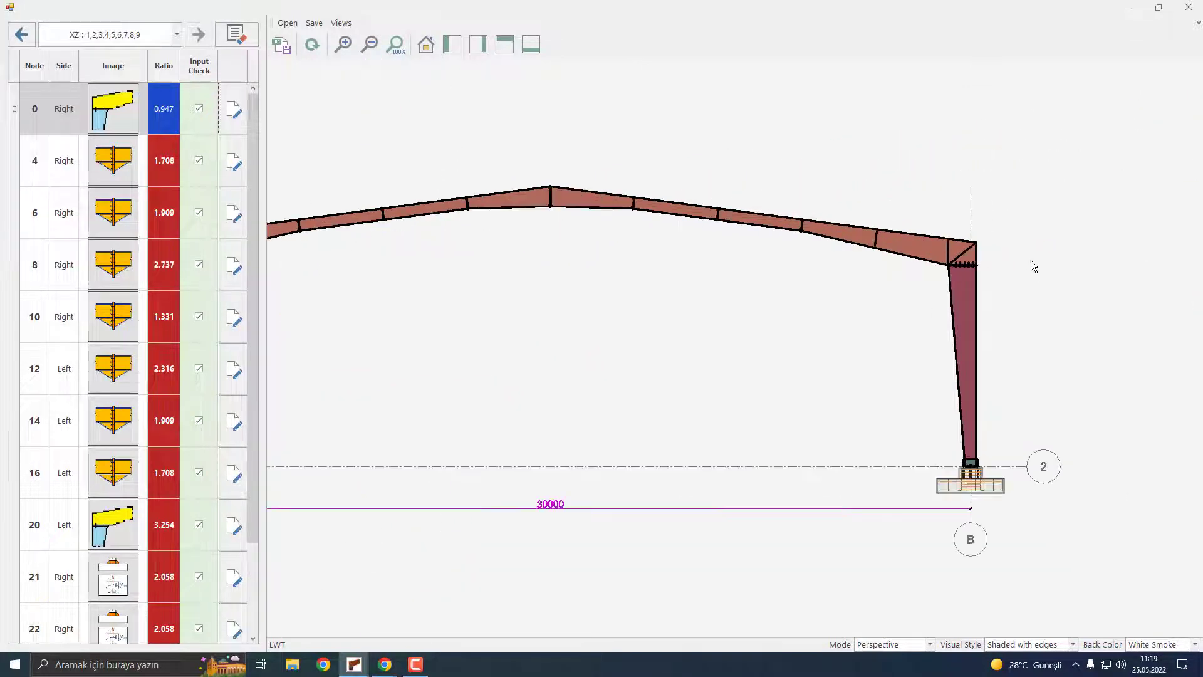
scroll(1009, 266, up, 4)
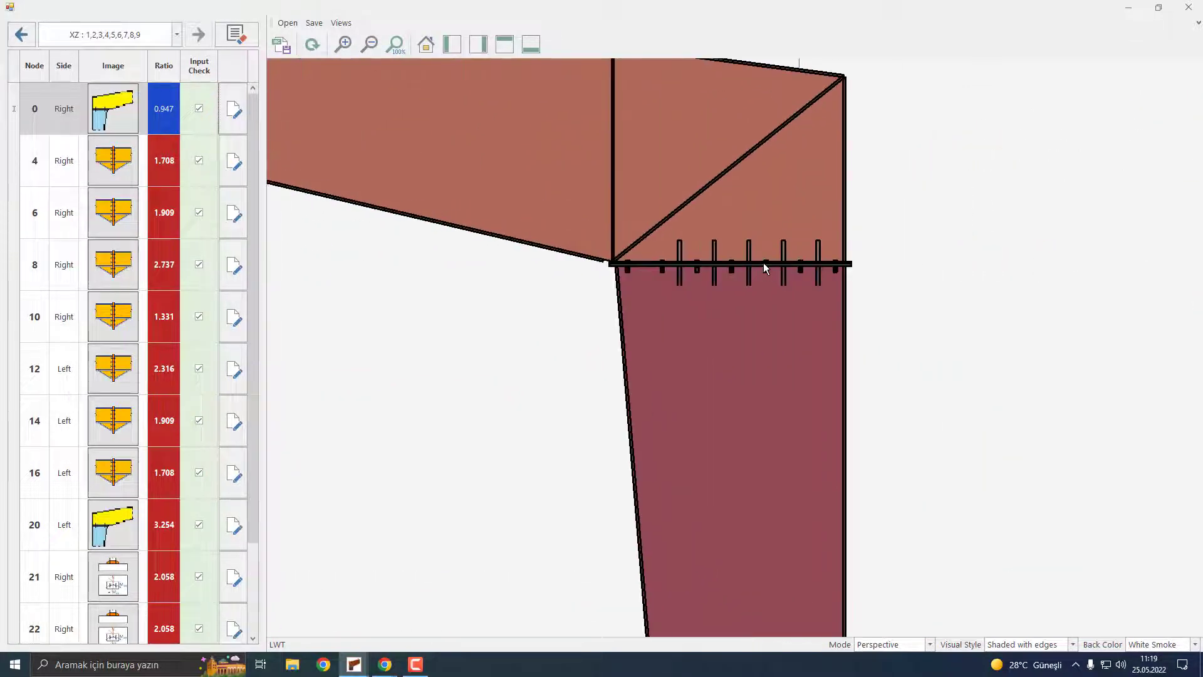
click(763, 268)
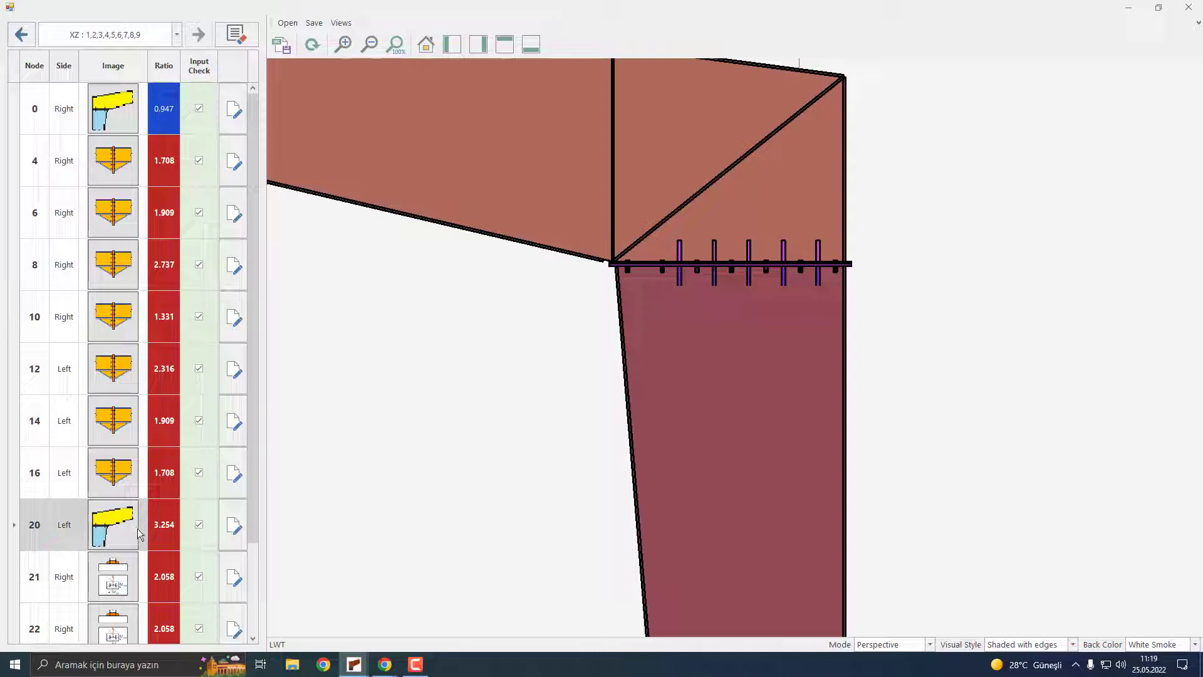
click(237, 529)
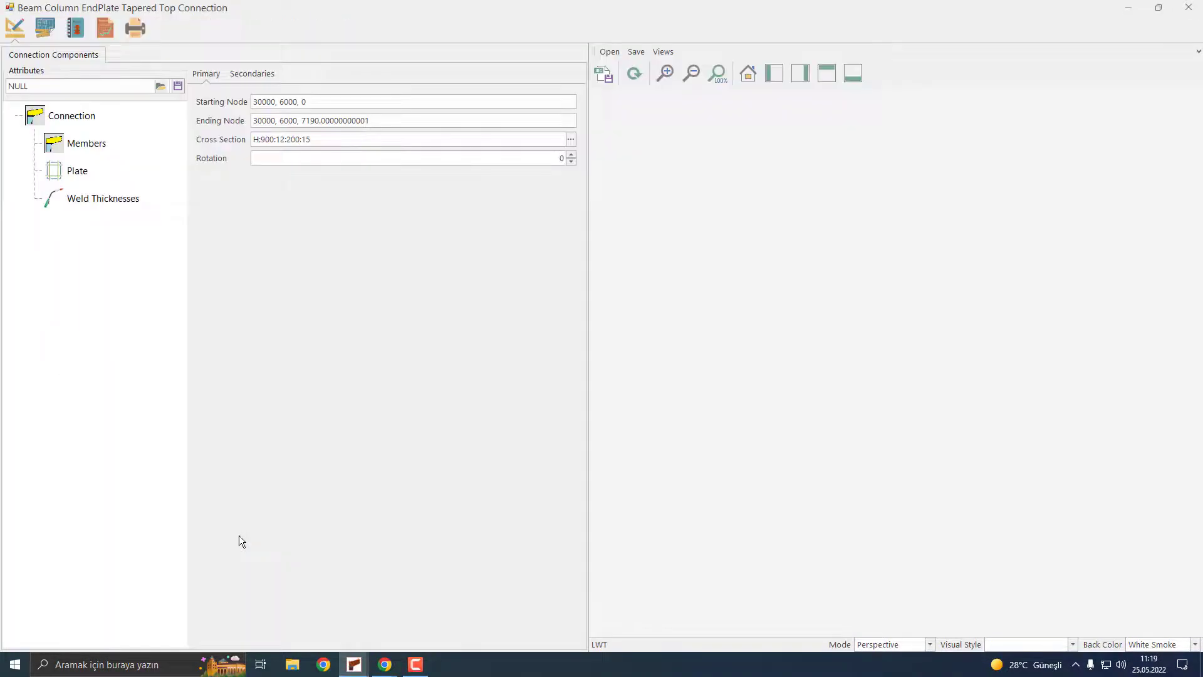
middle_drag(824, 389, 780, 396)
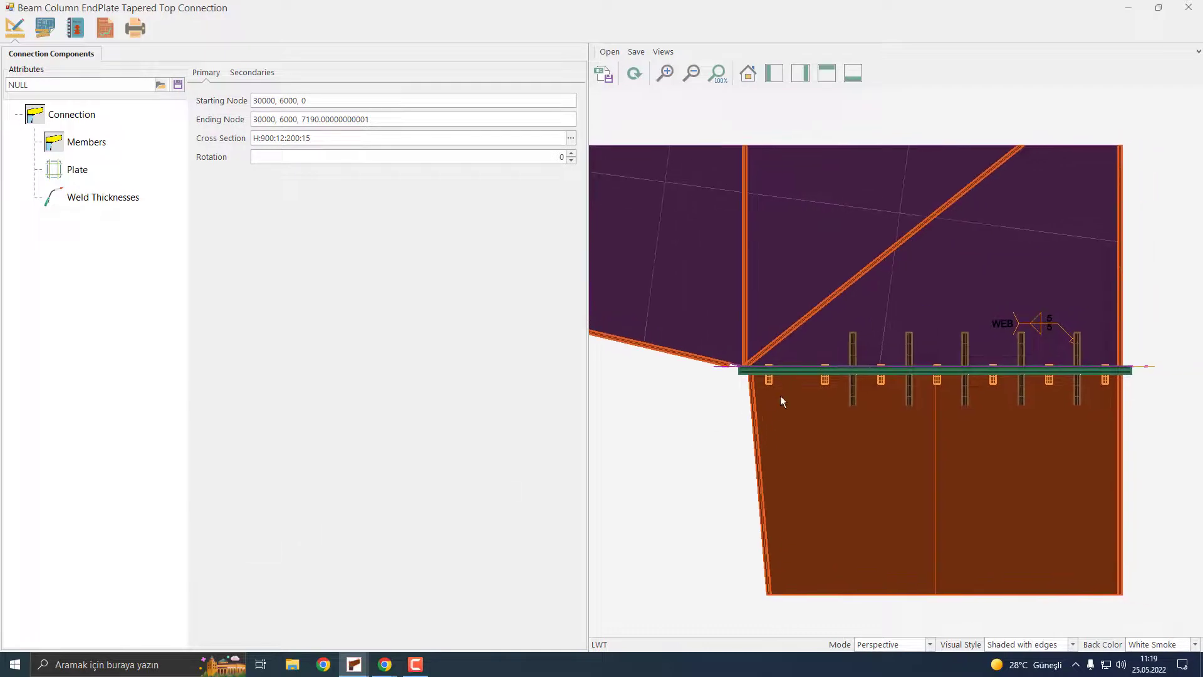
scroll(780, 396, down, 3)
middle_drag(875, 362, 822, 404)
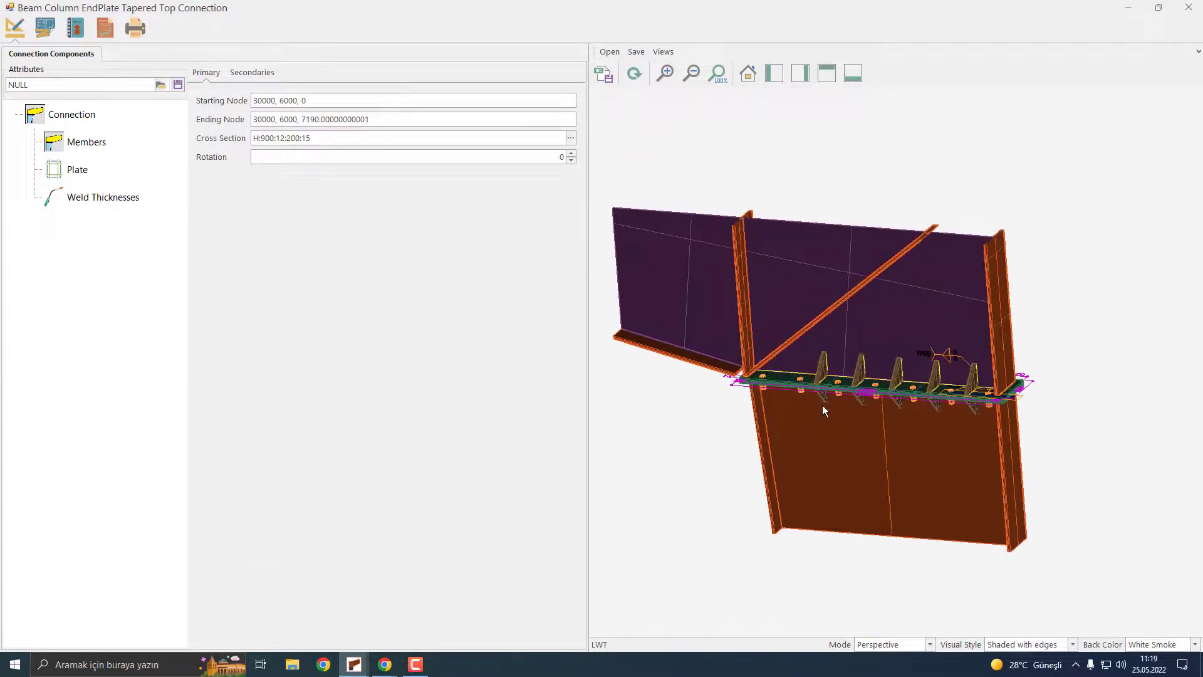
Apply the saved attribute file xz-2-0R_BeamColumnEndPlateTaperedTopConnection.att3 to the node 20 connection and close it with the changes saved.
click(160, 86)
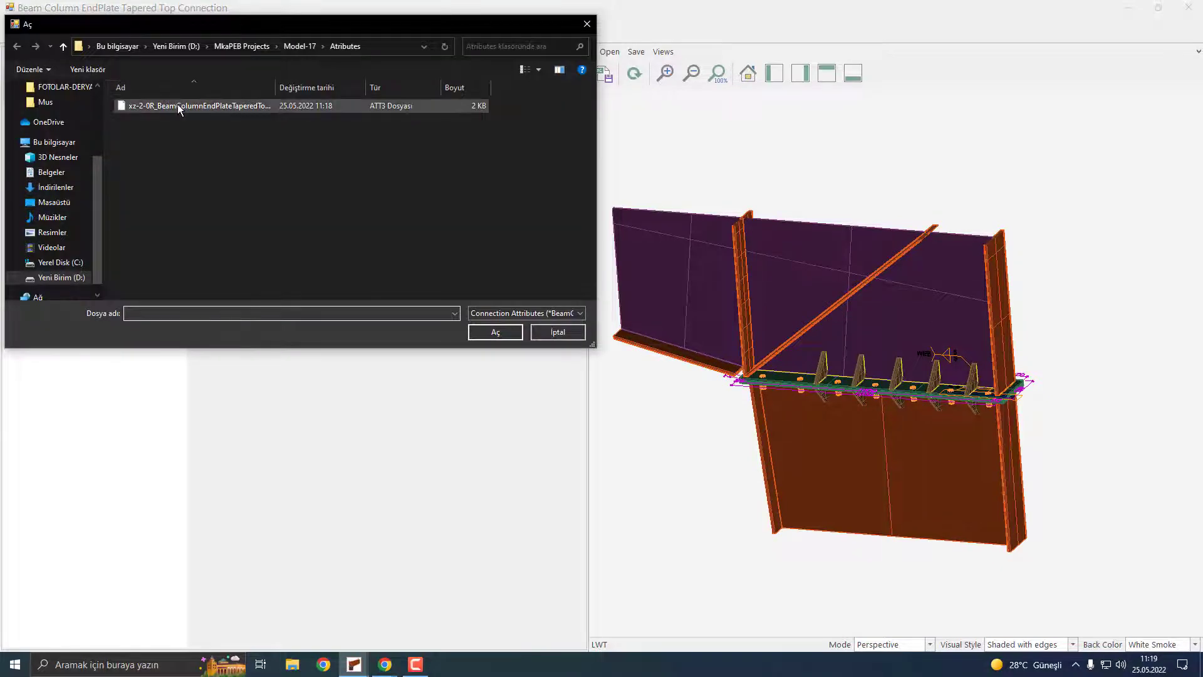
click(179, 107)
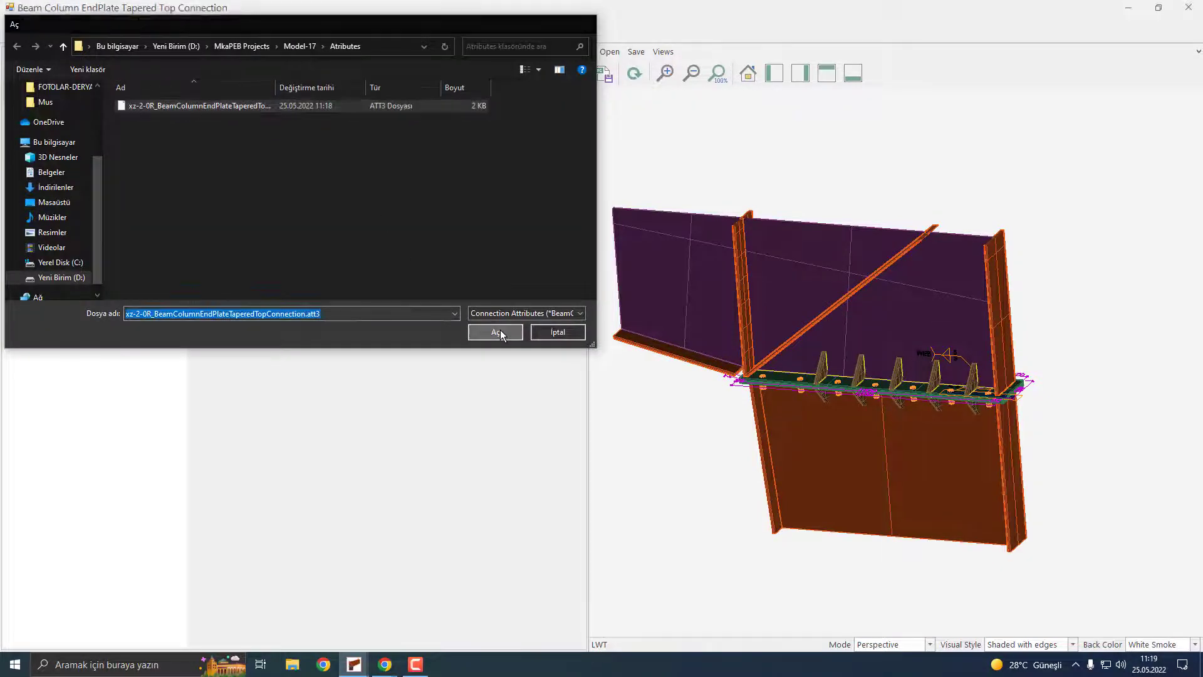
click(500, 330)
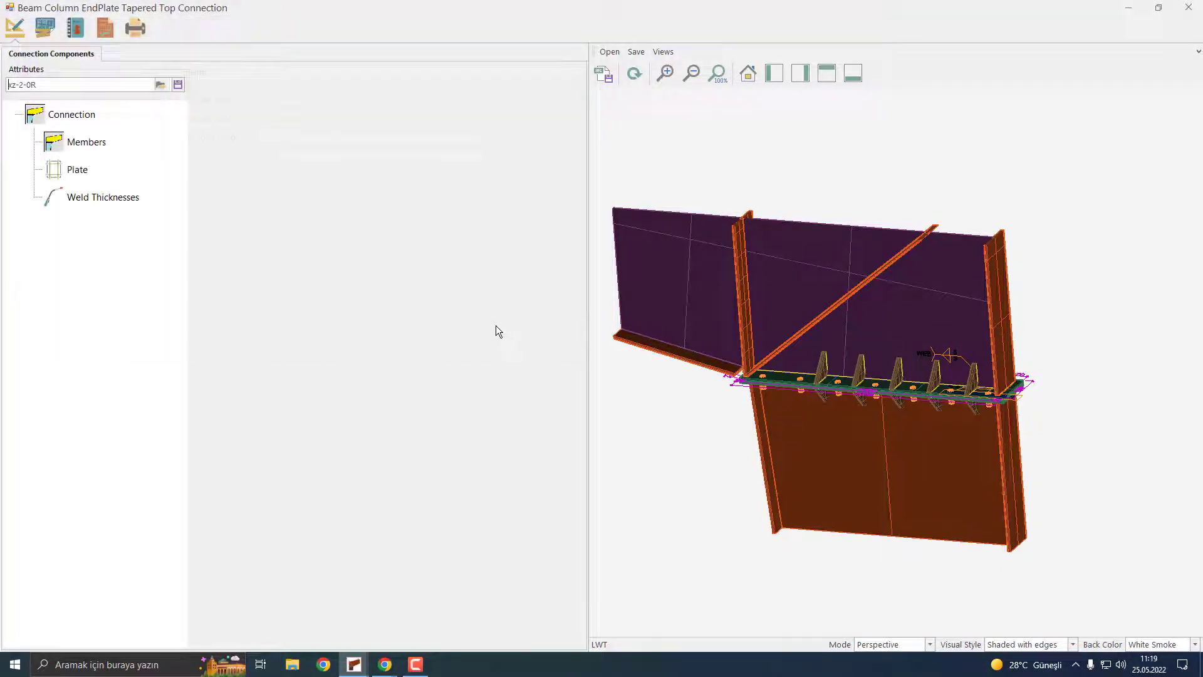
click(82, 174)
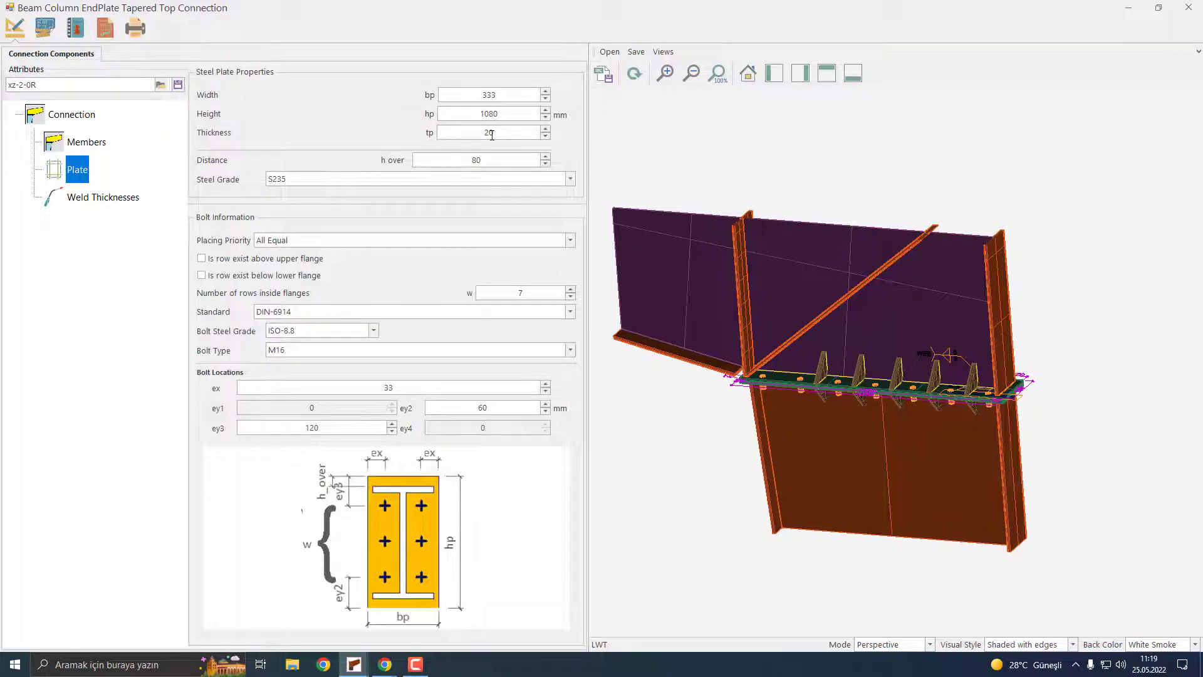
click(633, 75)
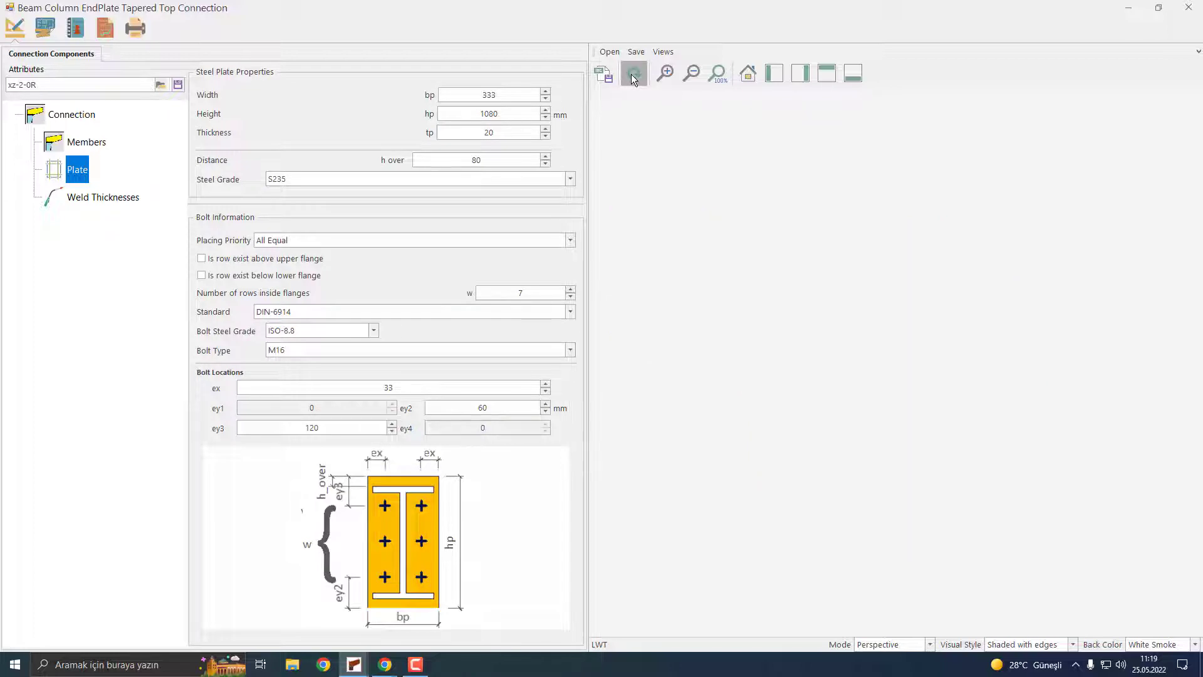
middle_drag(885, 299, 901, 312)
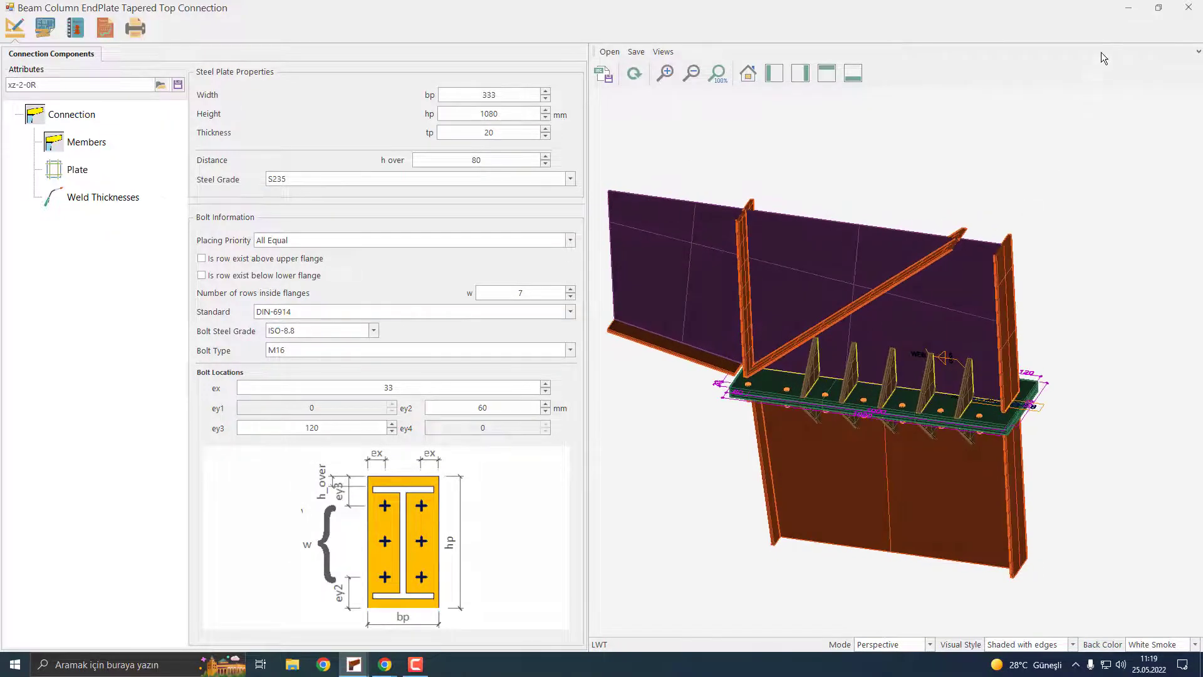
click(1189, 8)
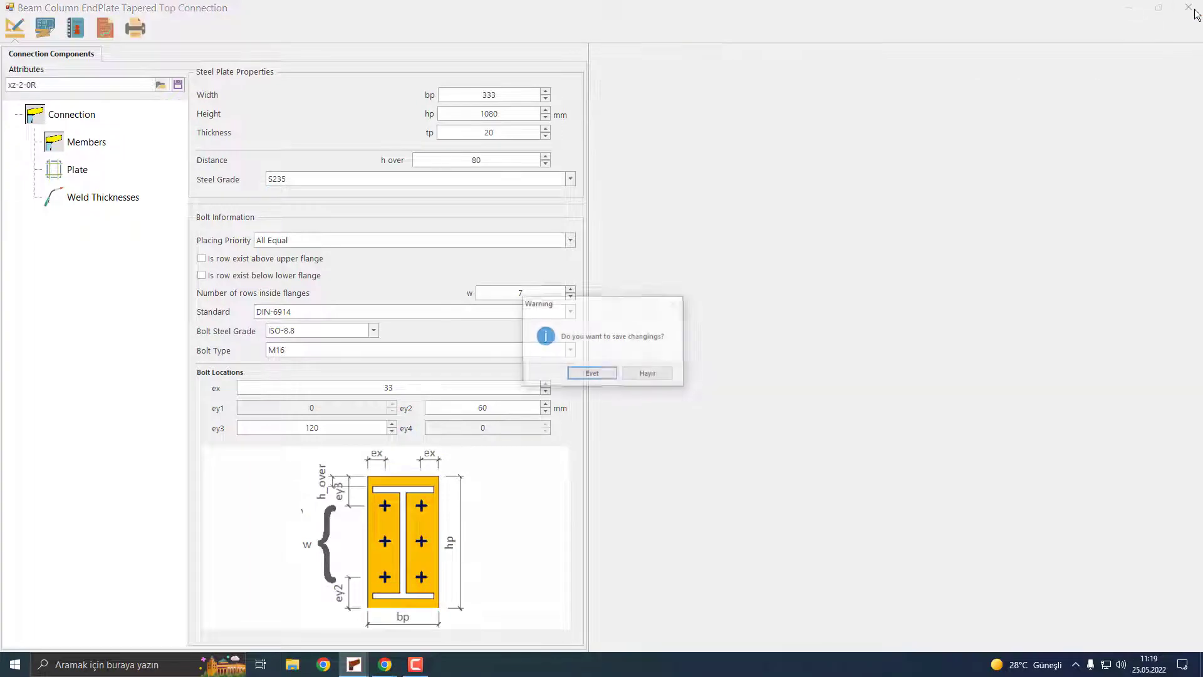
click(592, 374)
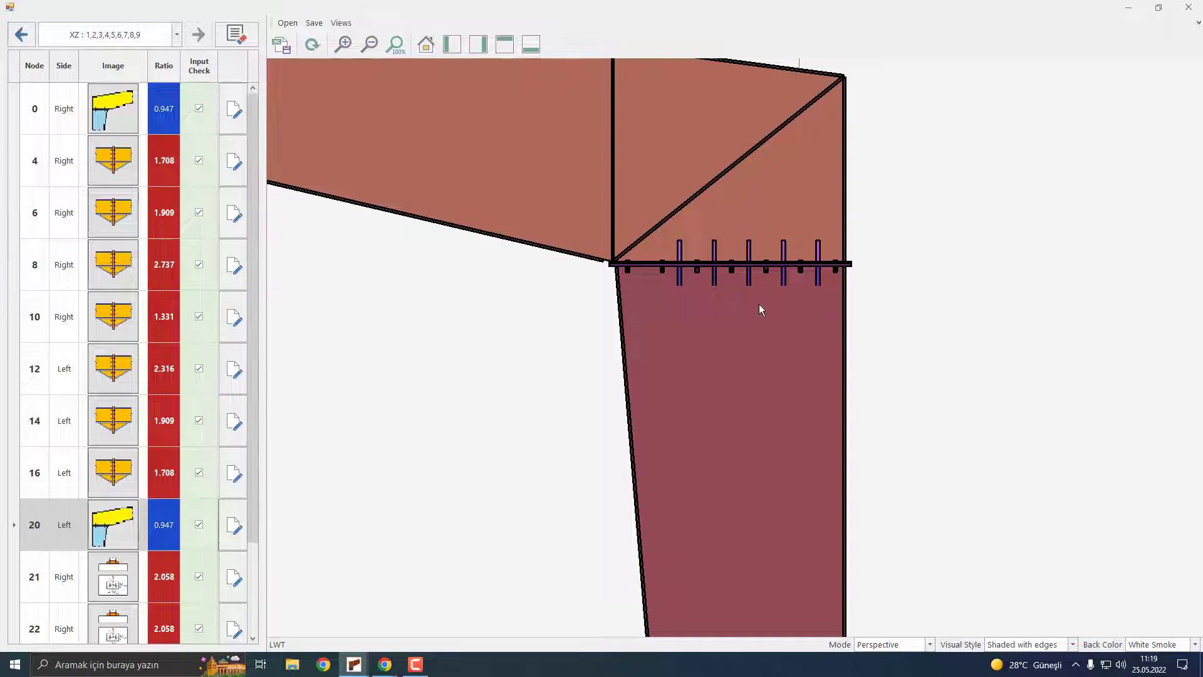
Open the node 4 bolted end plate beam splice on the rafter and check its load cases and capacity results.
scroll(857, 297, down, 5)
scroll(923, 253, down, 3)
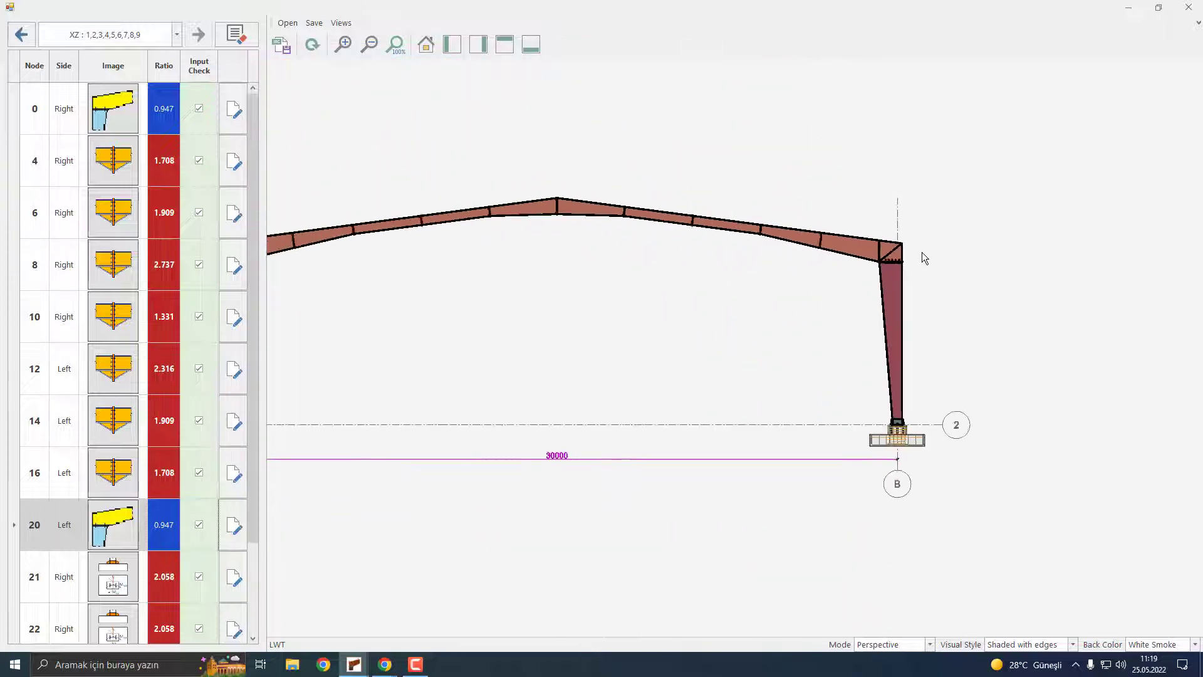
scroll(502, 257, up, 8)
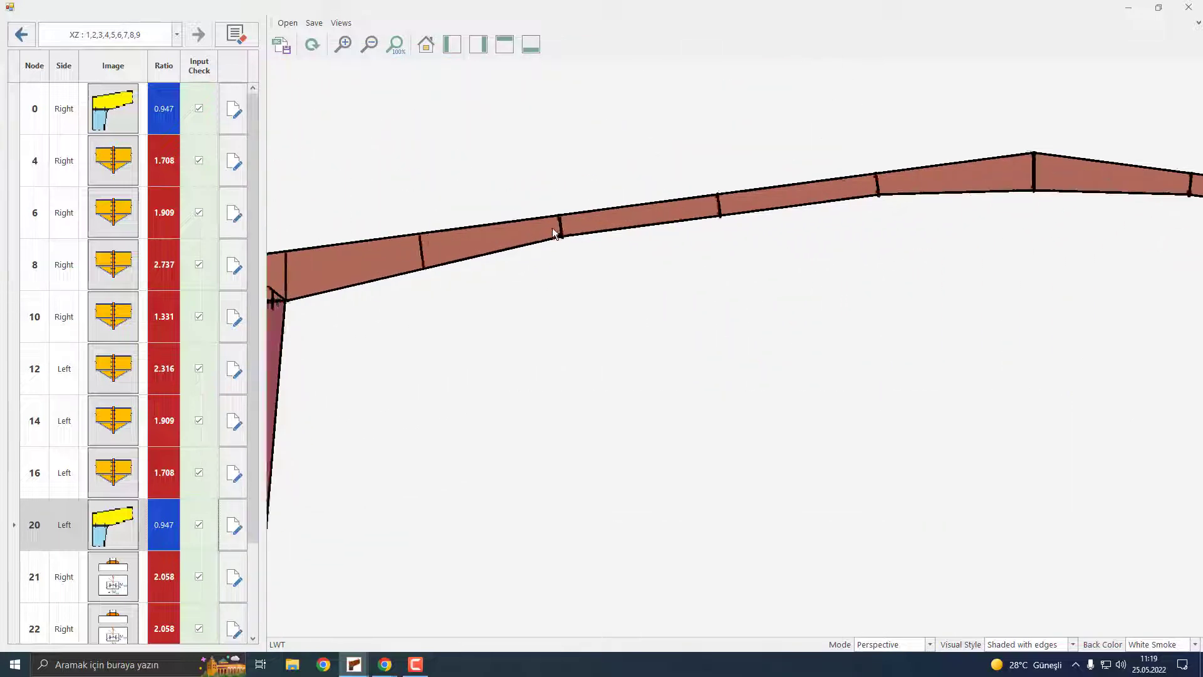
click(567, 211)
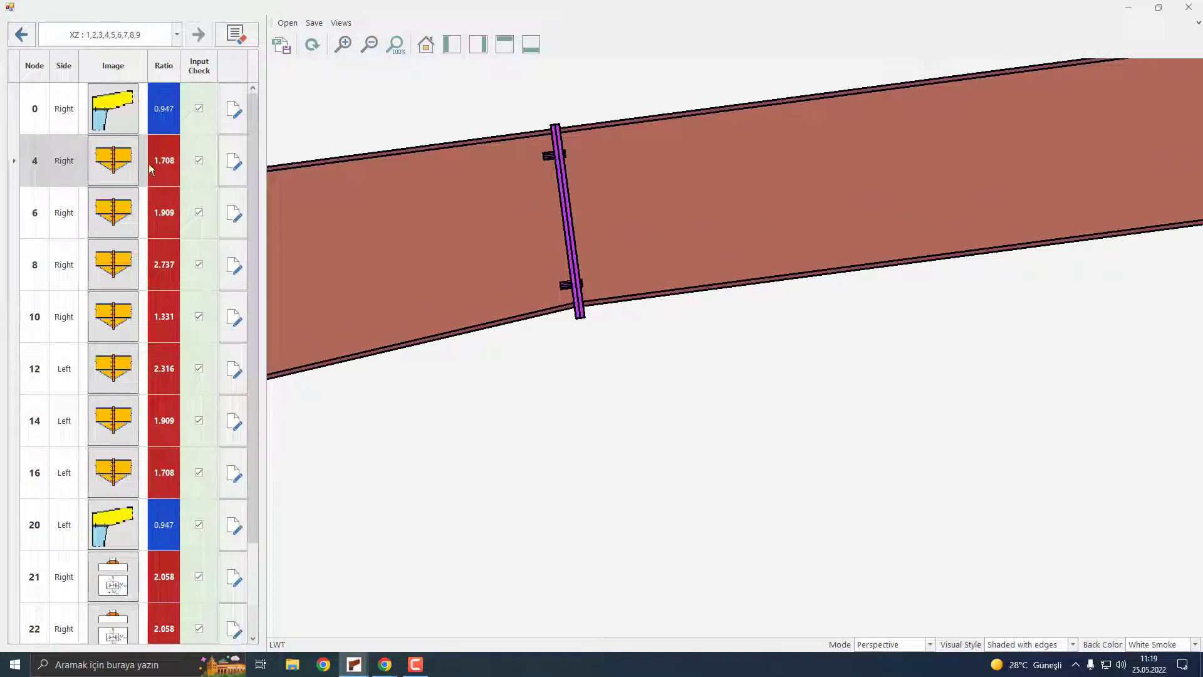
click(235, 174)
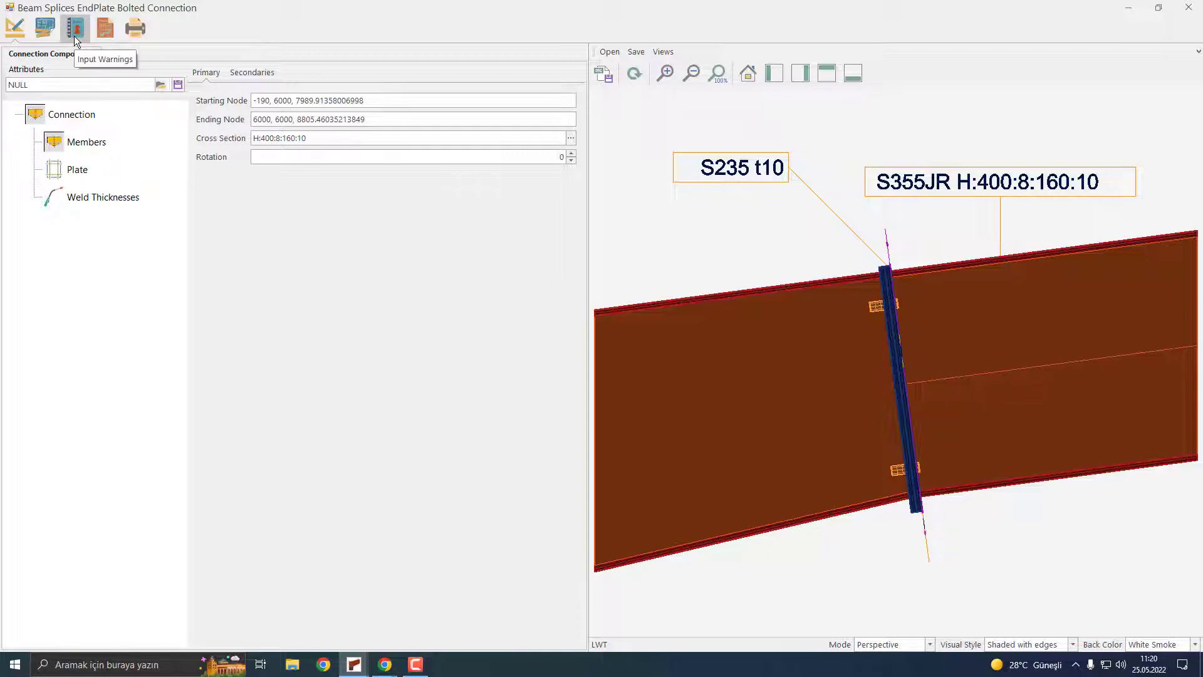
click(97, 33)
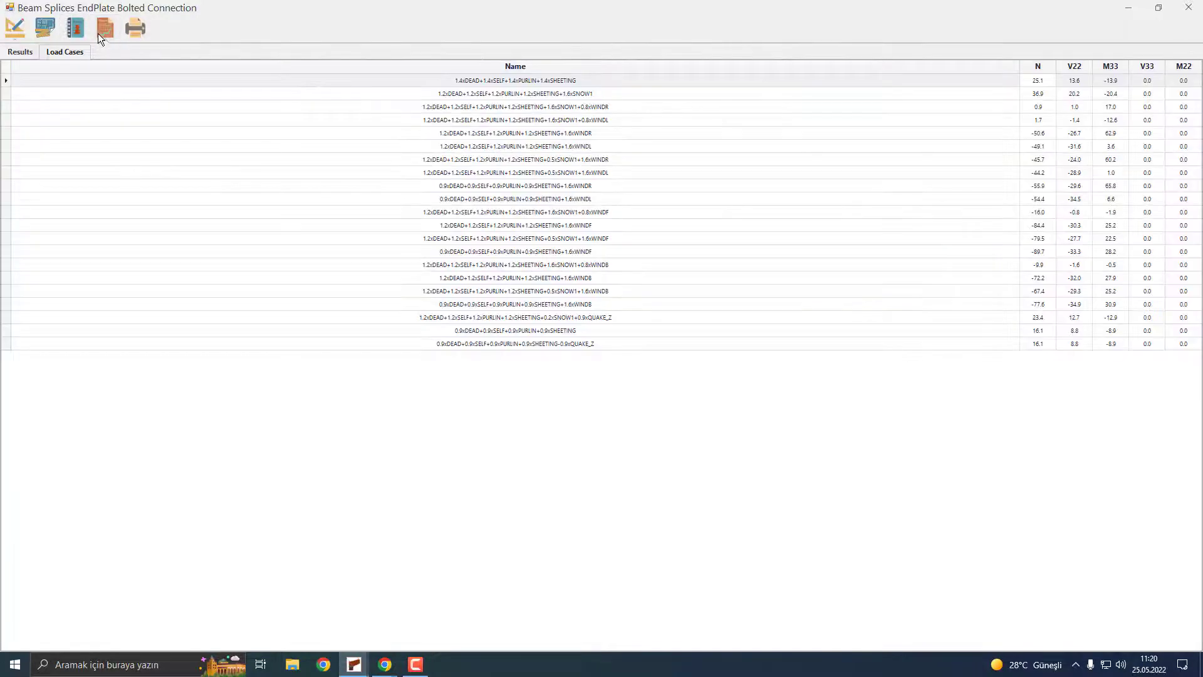
click(26, 54)
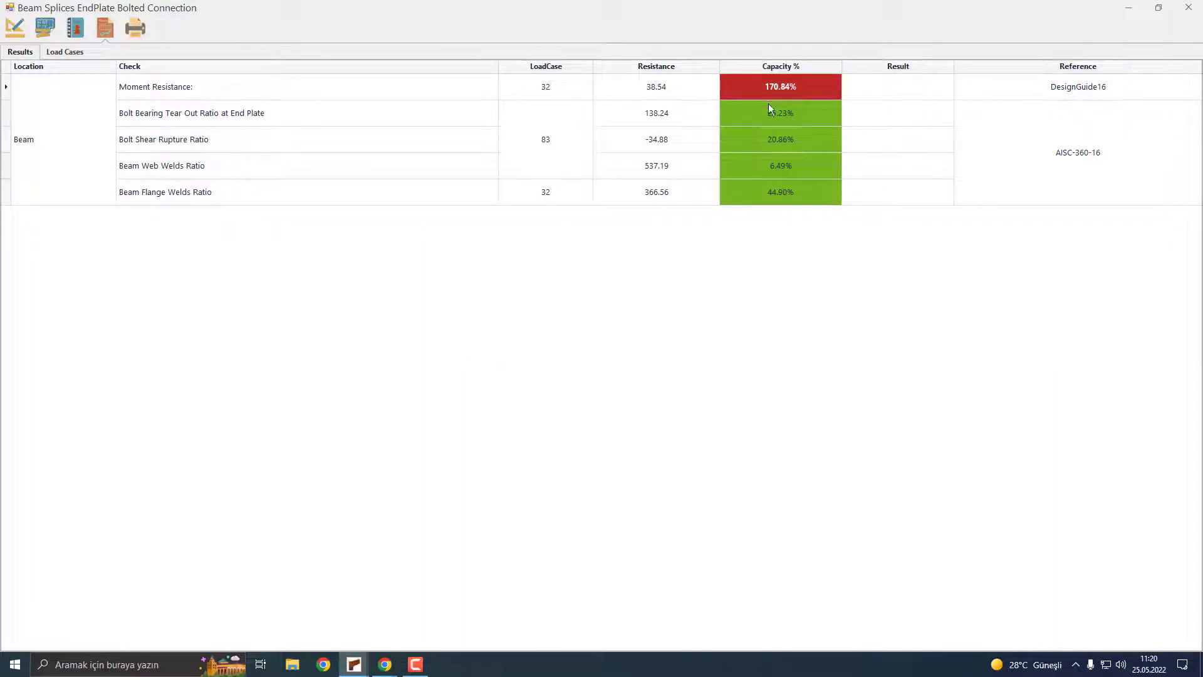
Set the node 4 splice's end plate thickness to 15 mm, refreshing the 3D model, and recheck the capacity results.
click(21, 32)
click(77, 170)
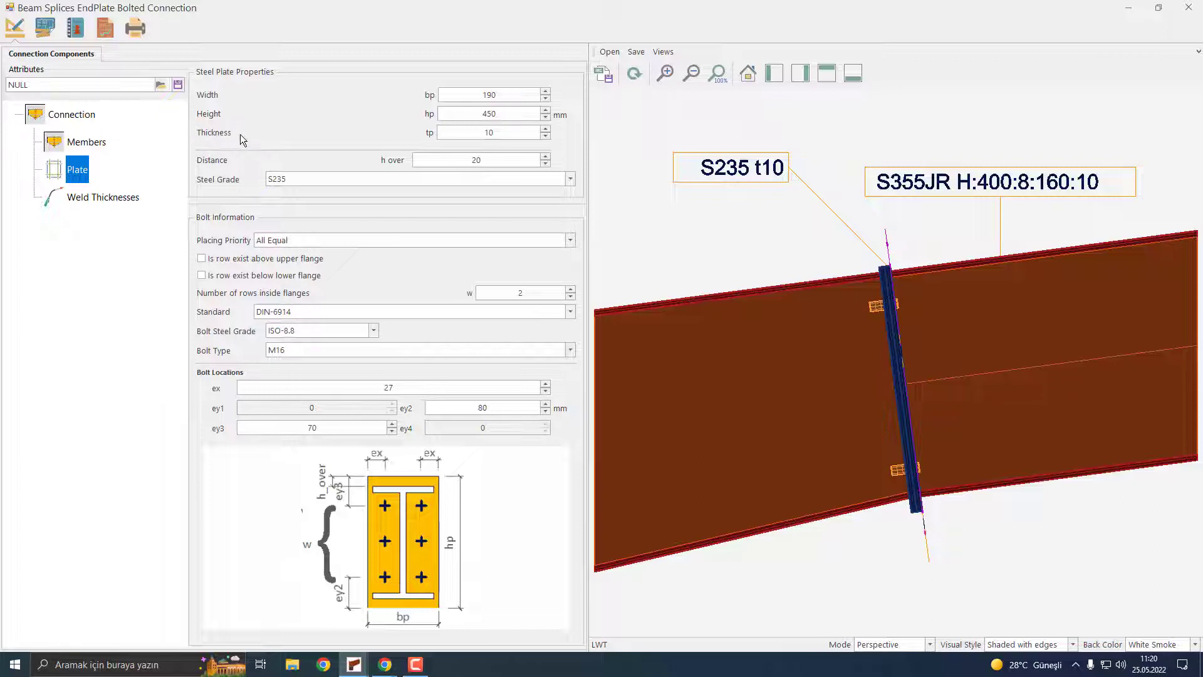
click(547, 129)
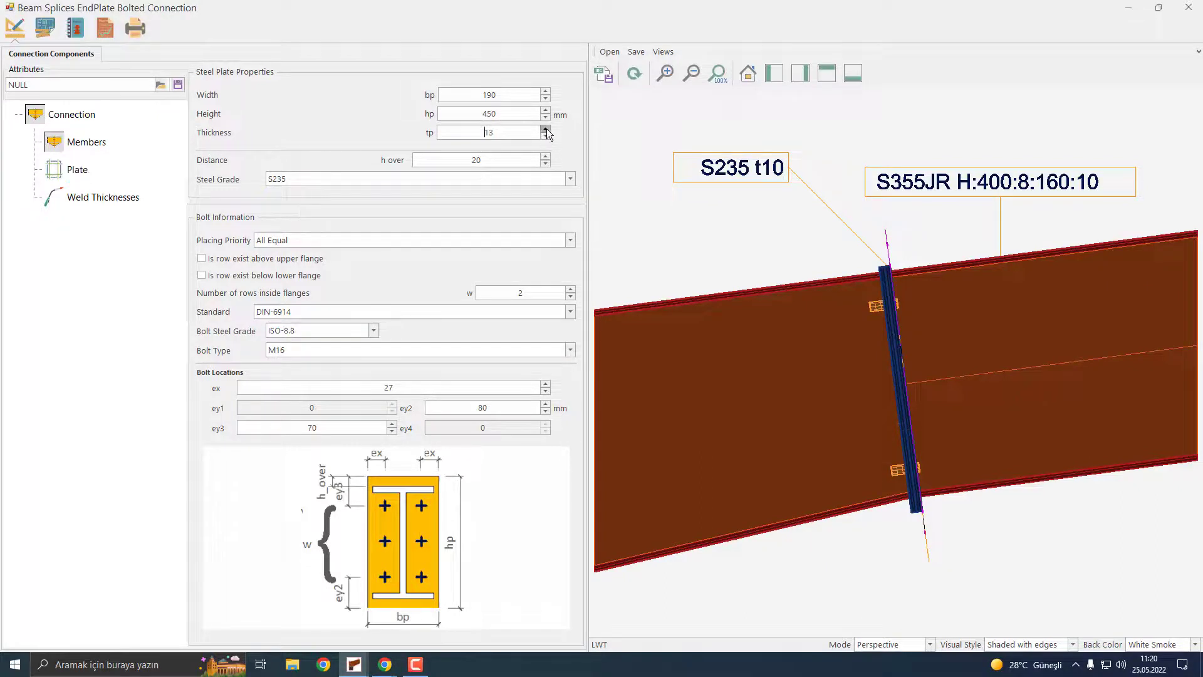
click(546, 130)
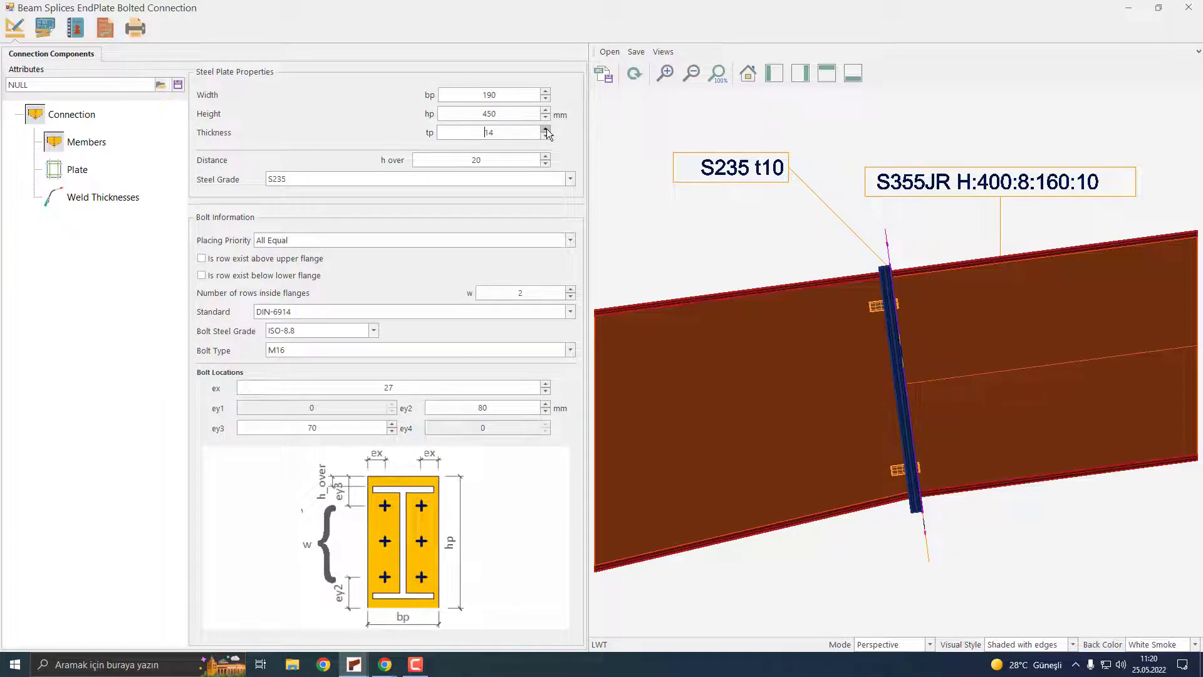
click(636, 77)
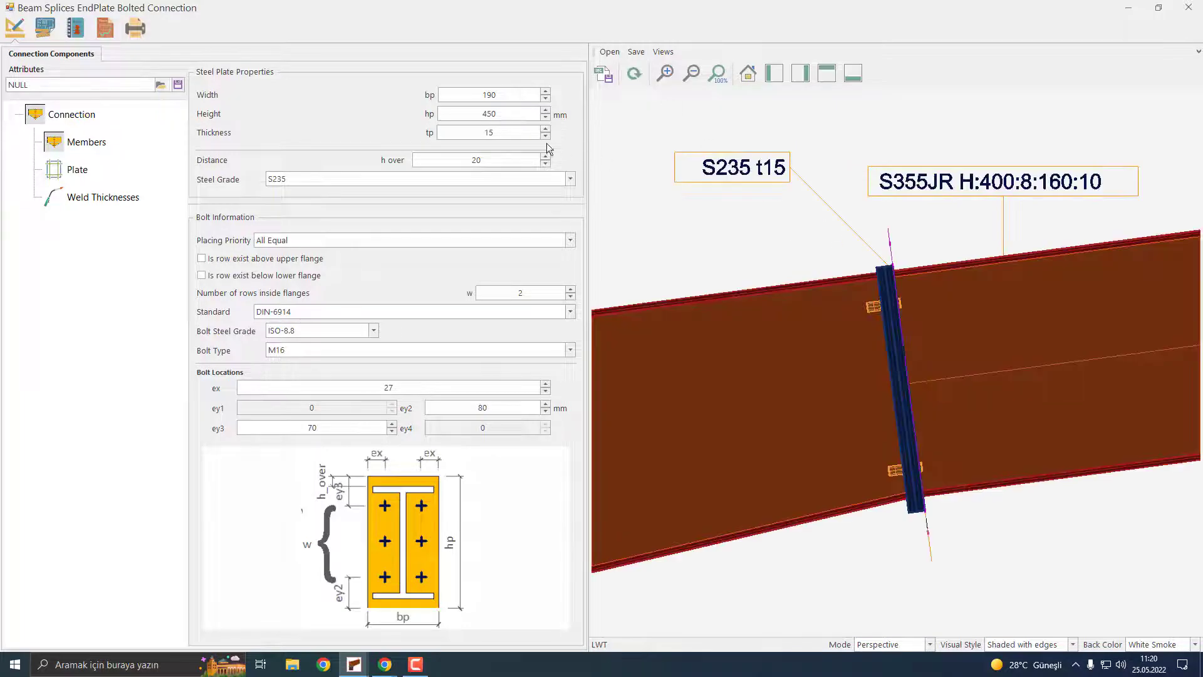
click(113, 35)
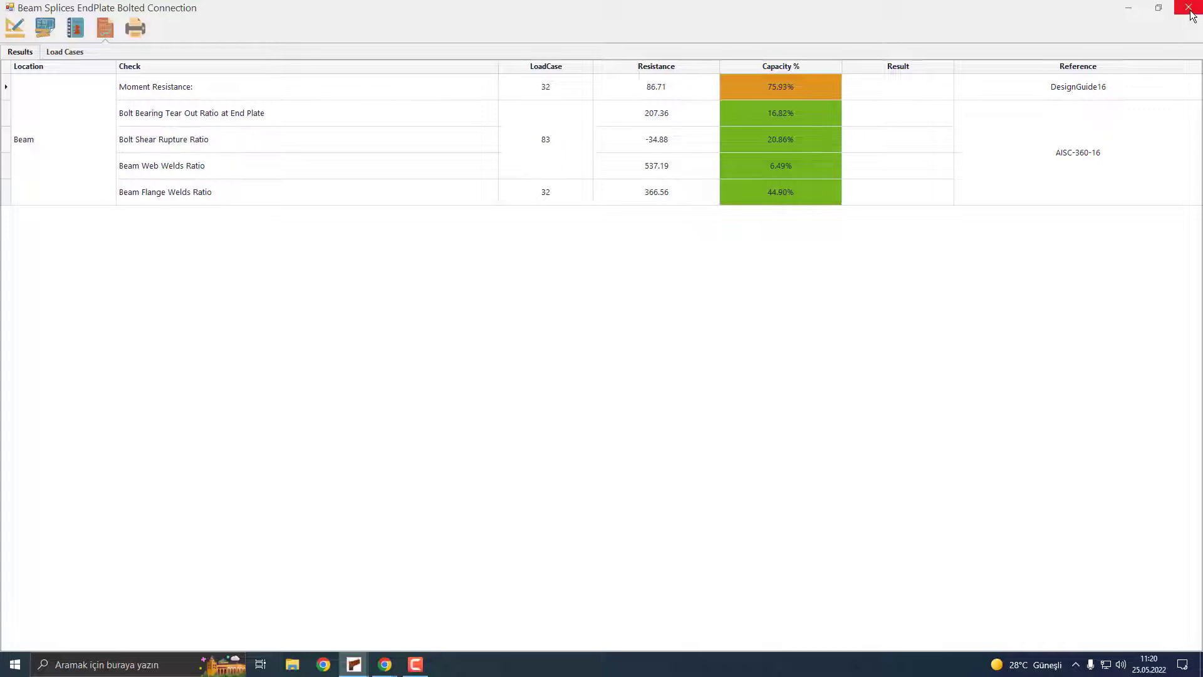
Save the node 4 splice's settings as attribute file xz-2-4R_BeamSplicesEndPlateBoltedConnection.att3 and close the connection with its changes saved.
click(11, 31)
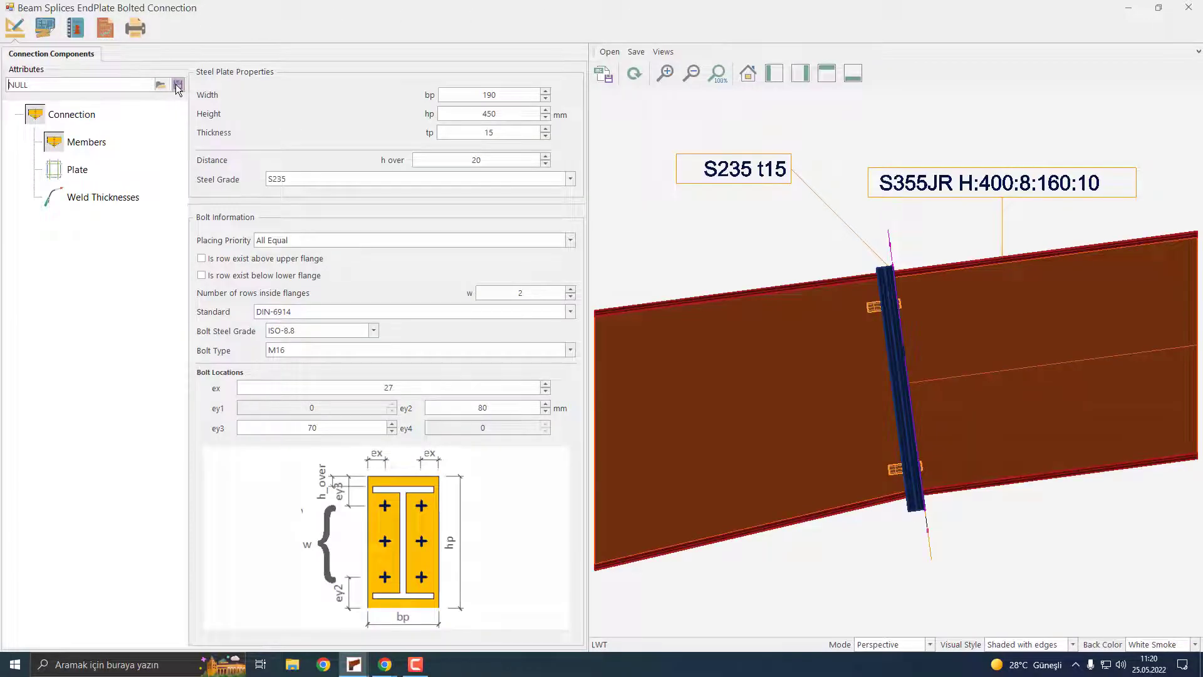
click(177, 85)
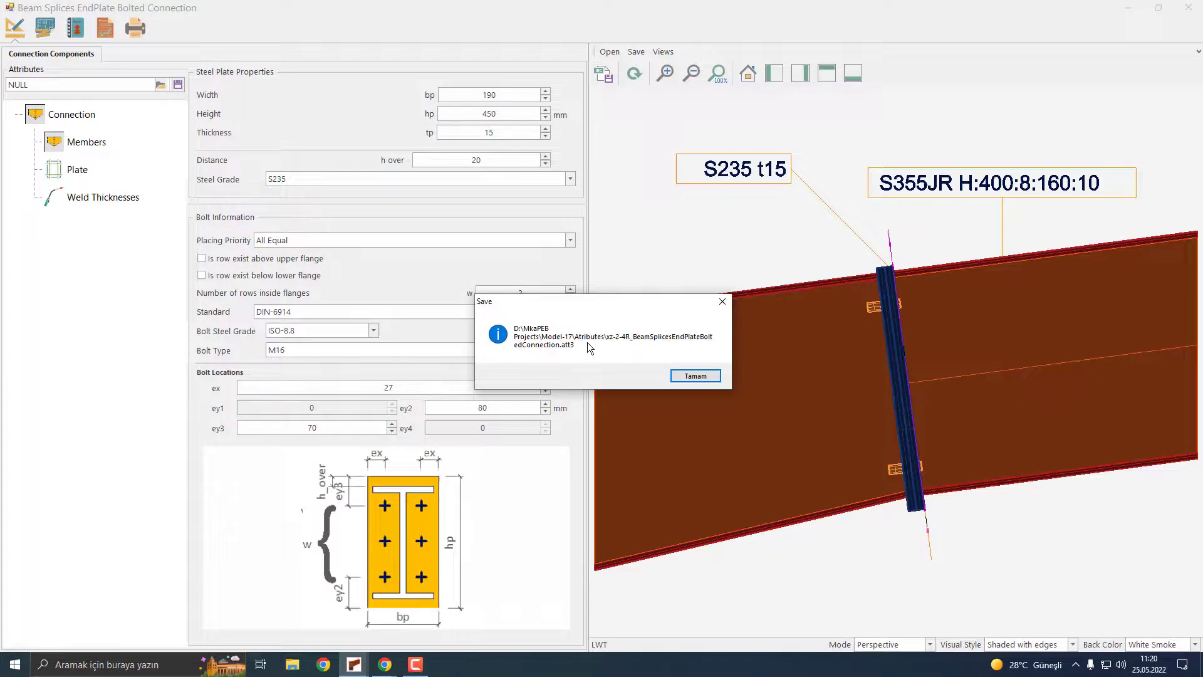
click(689, 376)
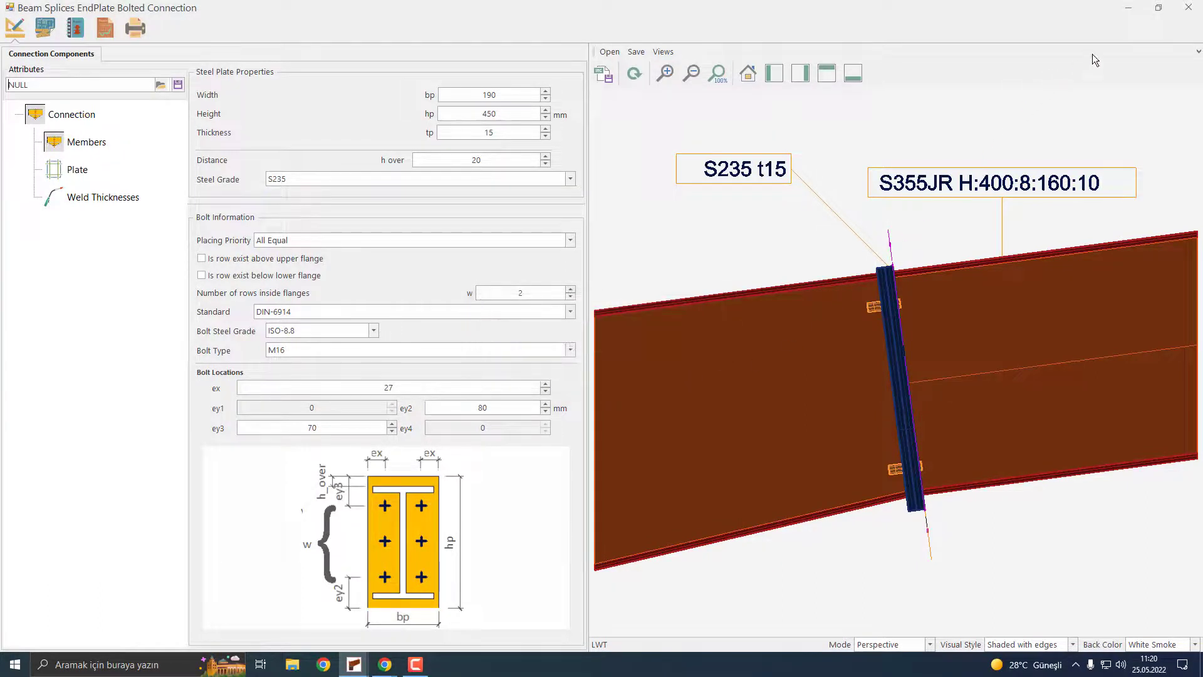
click(1189, 7)
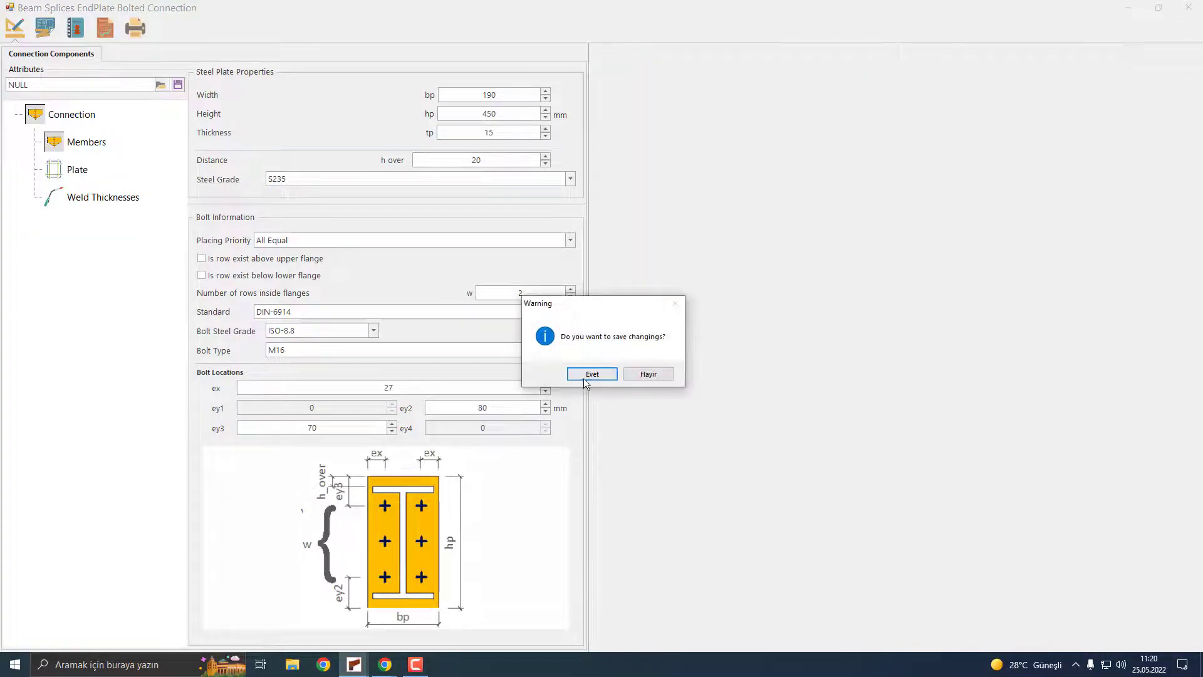
click(584, 377)
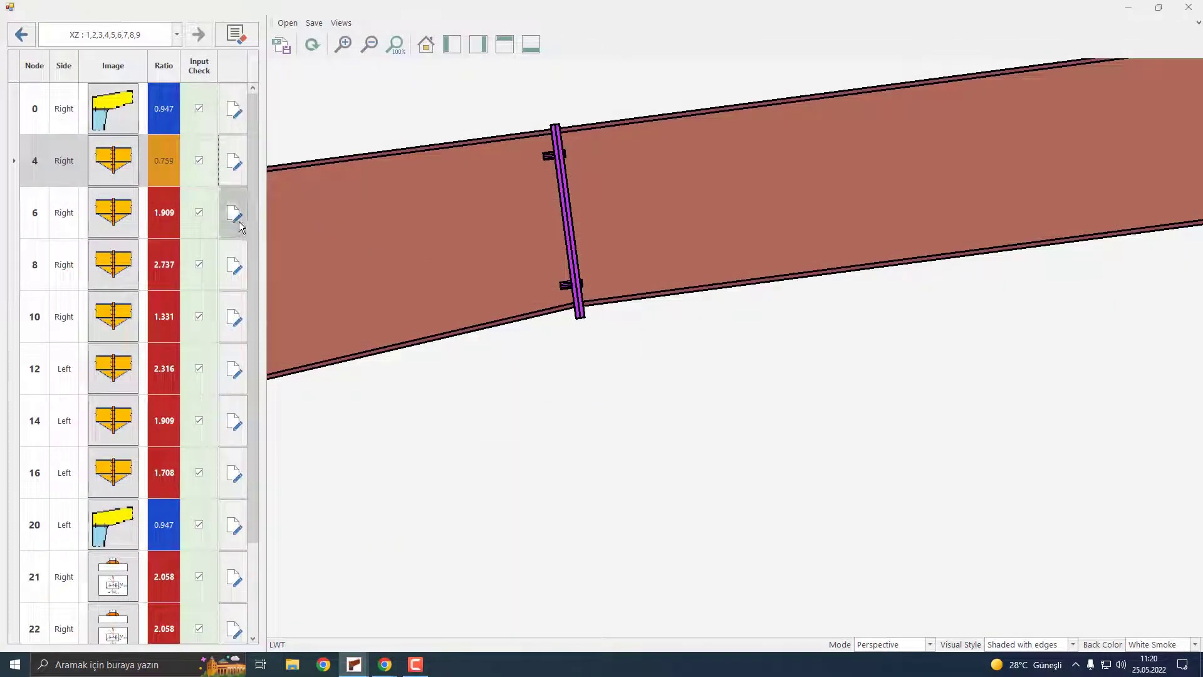
Apply the attribute file xz-2-4R_BeamSplicesEndPlateBoltedConnection.att3 to the node 6 beam splice and close it with the changes saved.
scroll(475, 236, down, 4)
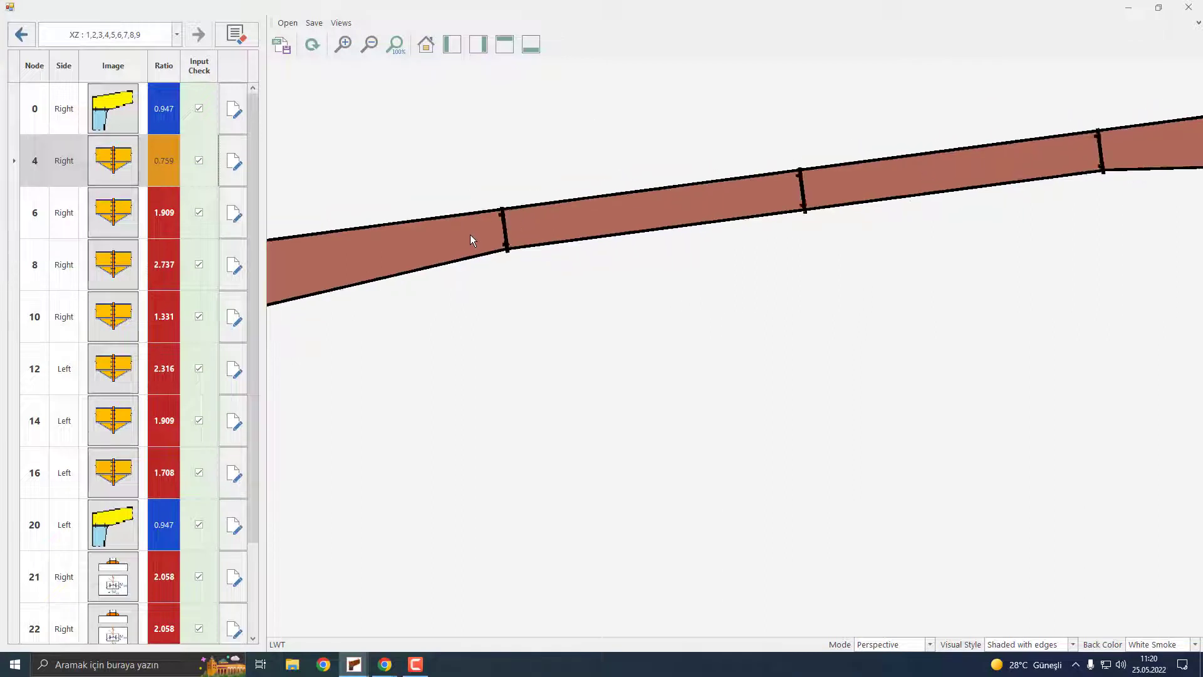
scroll(472, 237, down, 4)
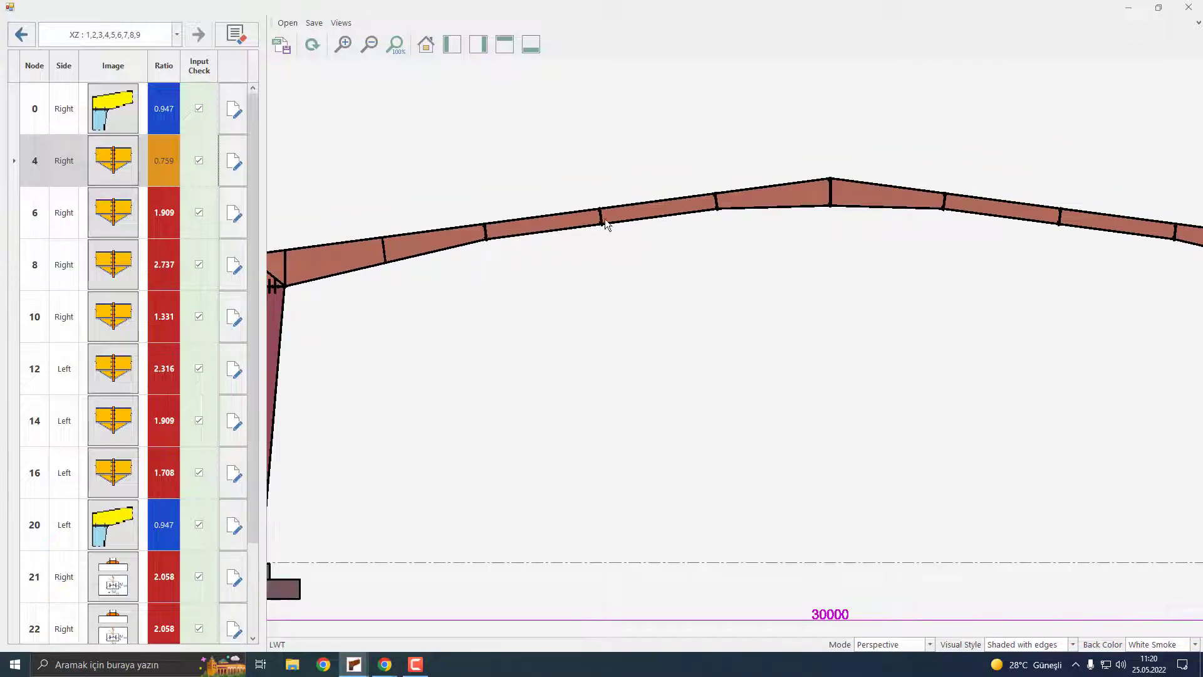
scroll(606, 225, down, 3)
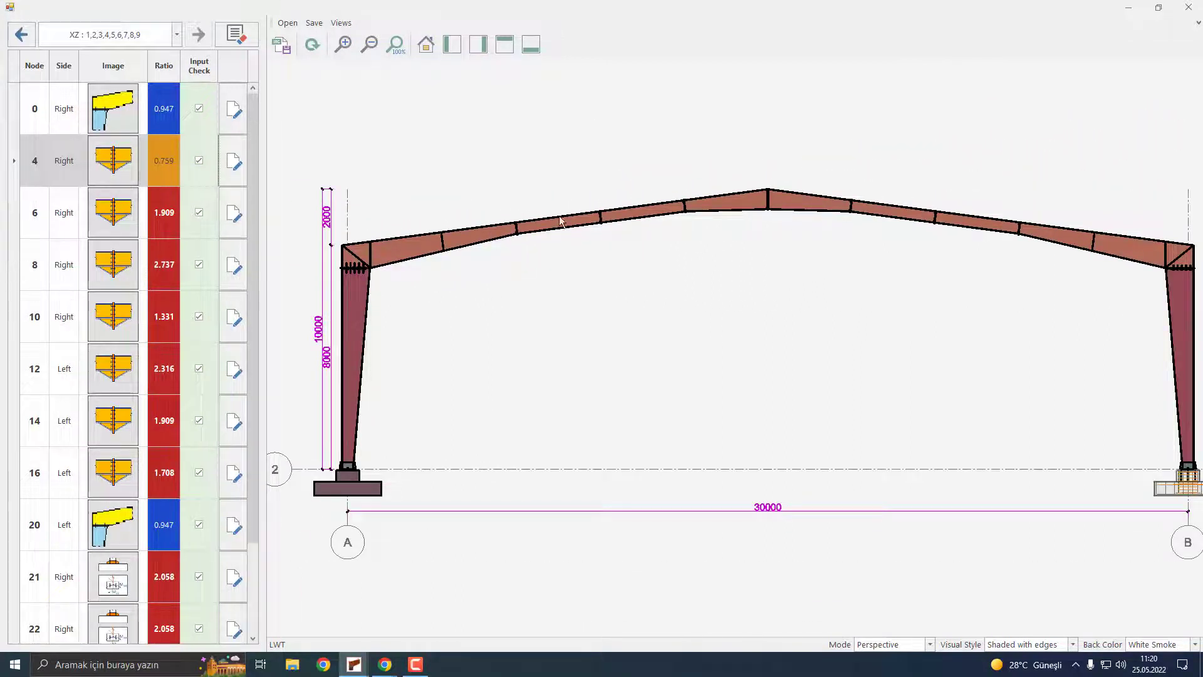
click(241, 221)
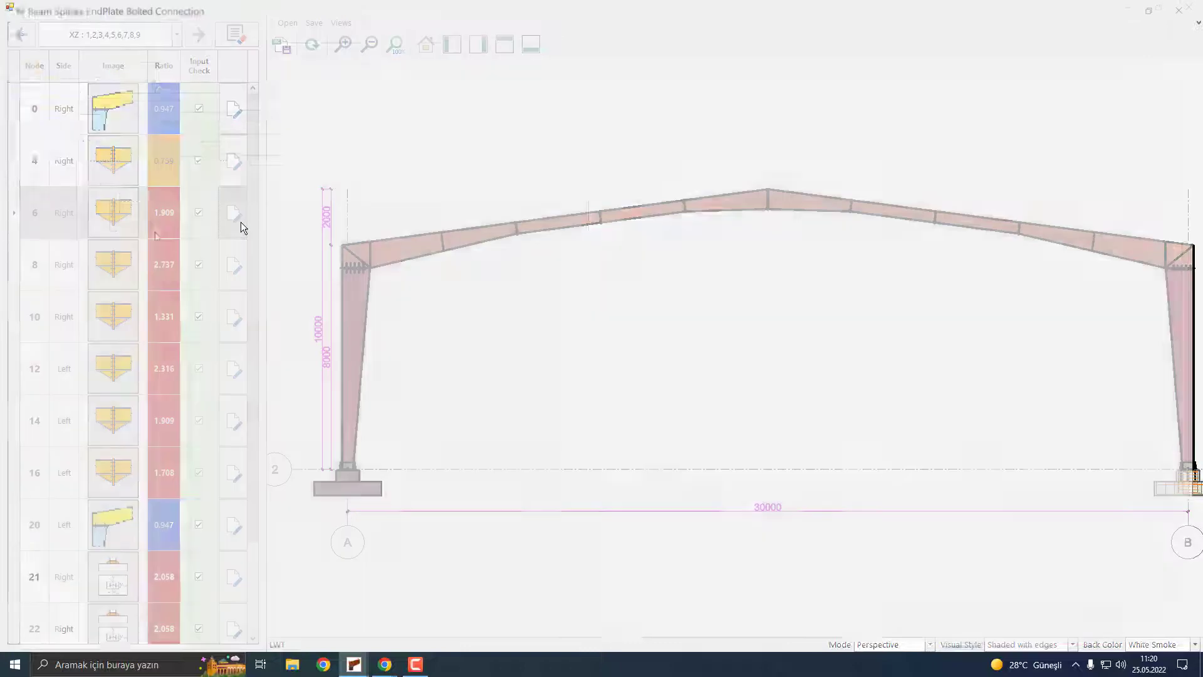
click(159, 86)
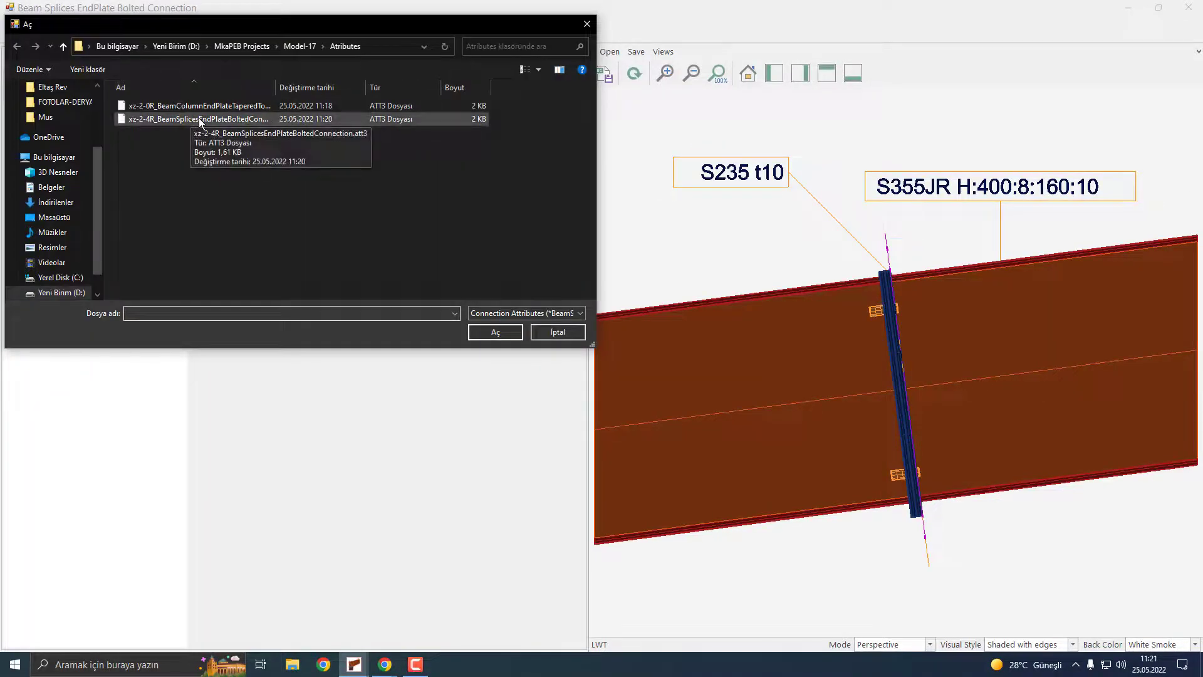
double_click(199, 119)
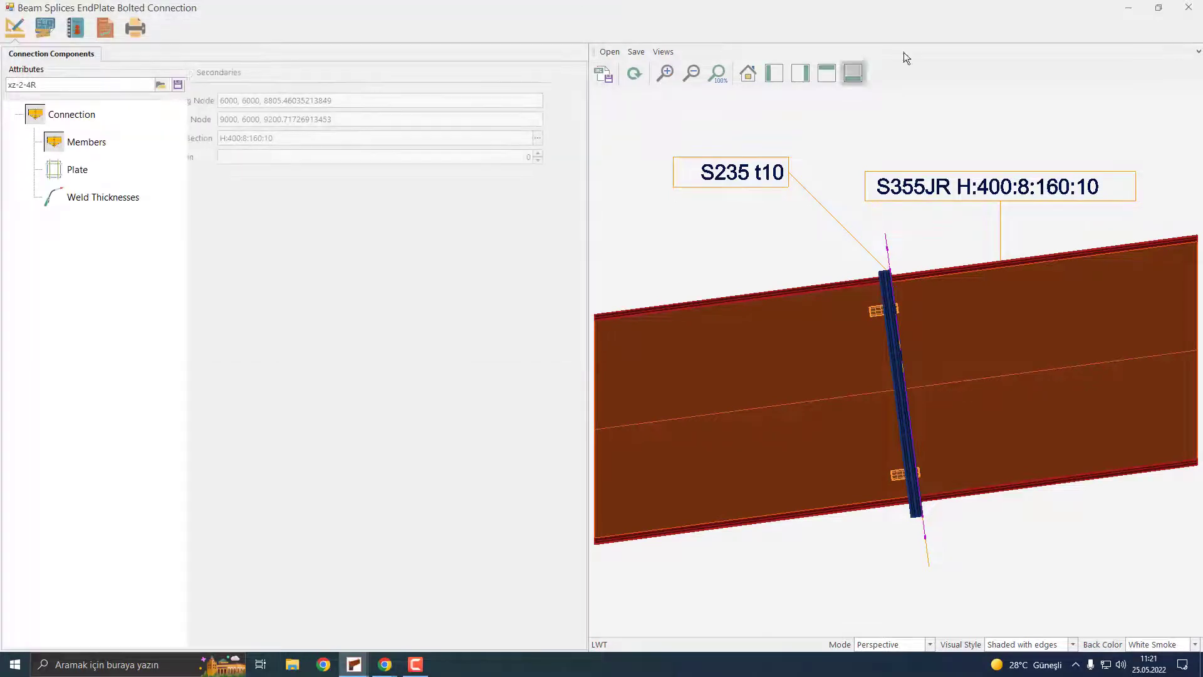
click(1188, 7)
click(592, 374)
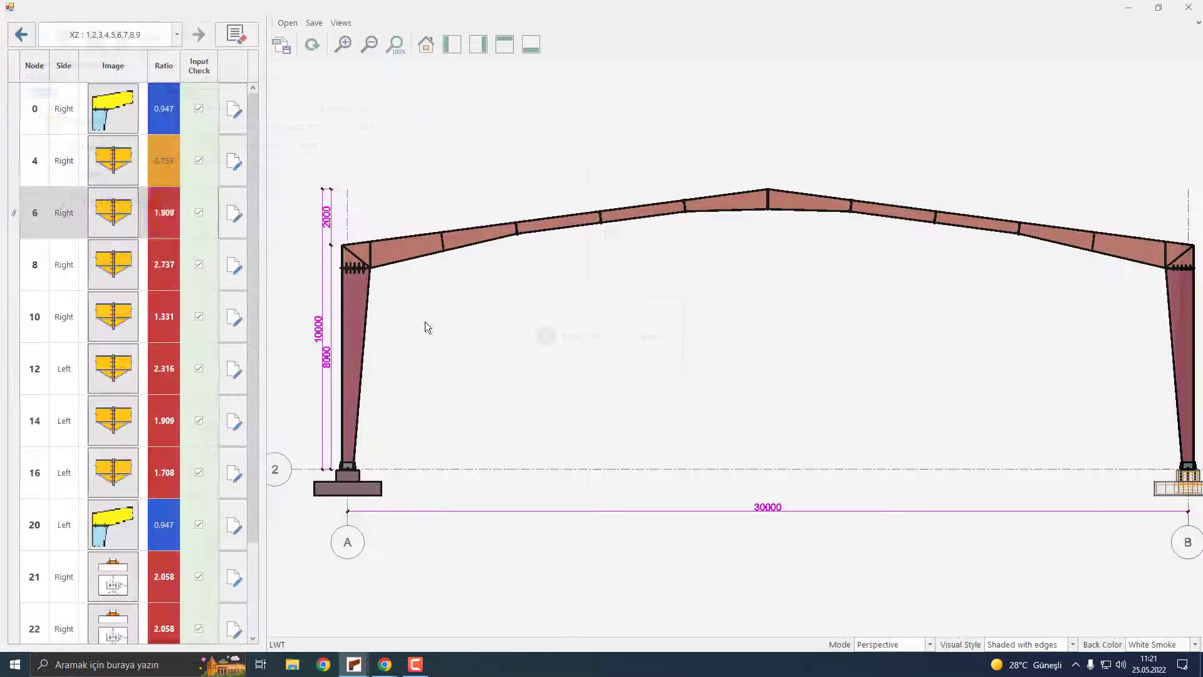
Load the xz-2-4R_BeamSplicesEndPlateBoltedConnection.att3 attributes into the node 8 beam splice and close it with the changes saved.
click(230, 261)
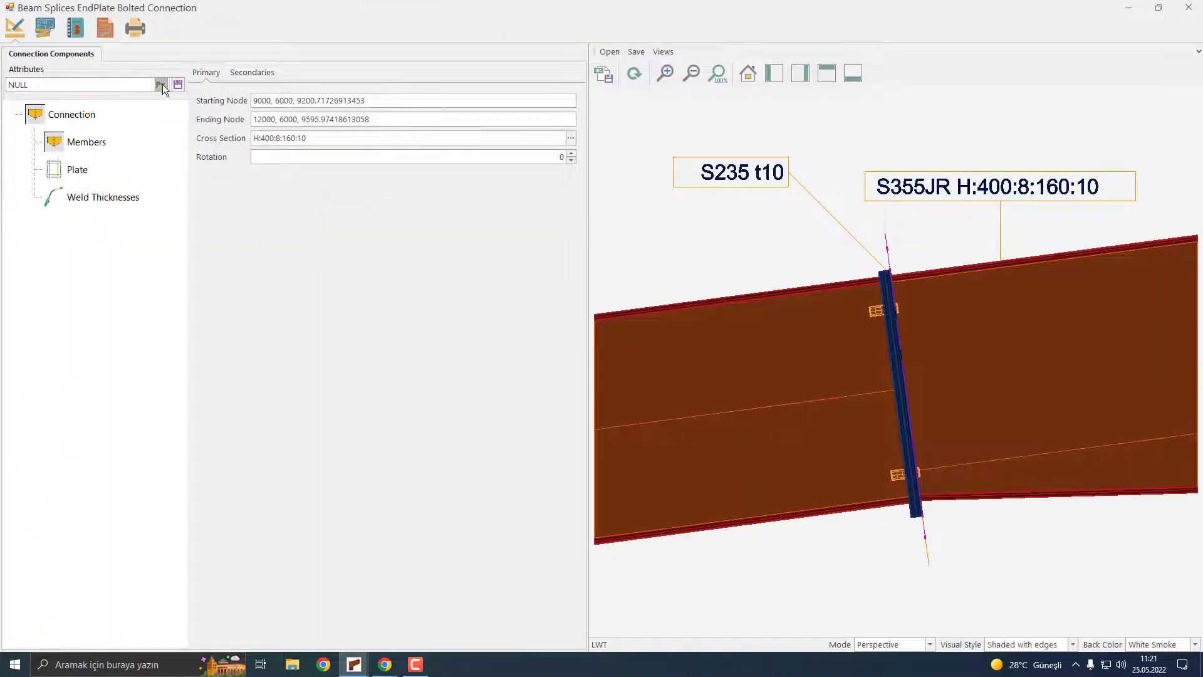
click(161, 85)
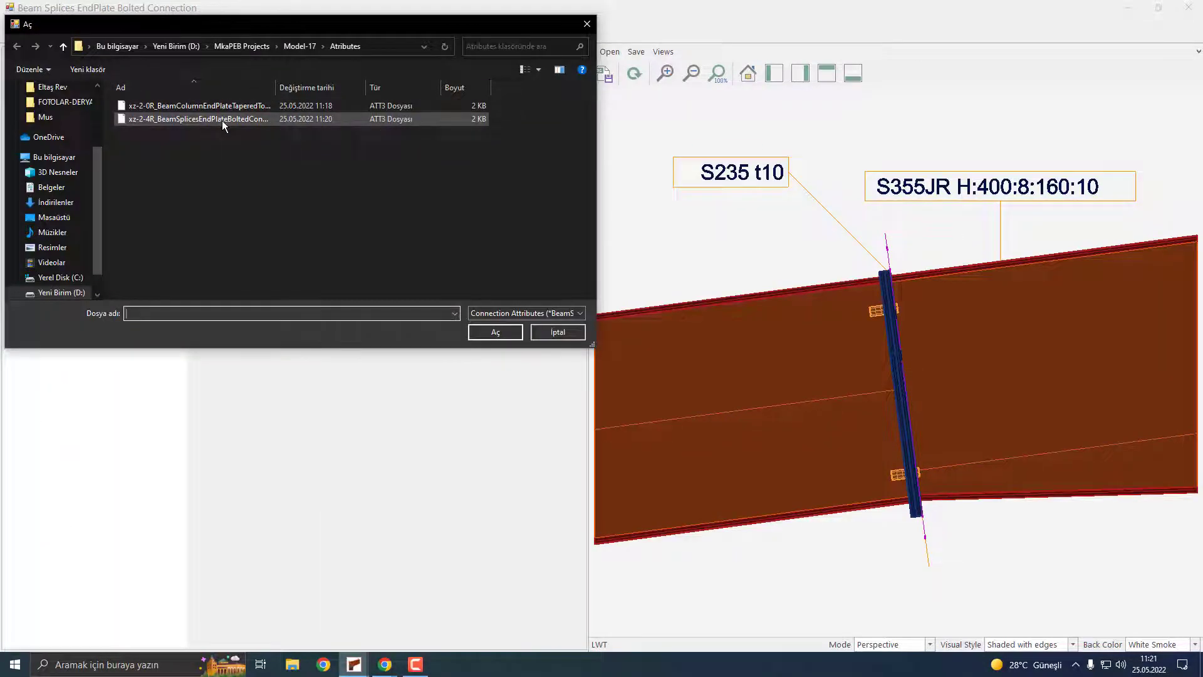
click(222, 120)
click(221, 121)
click(235, 162)
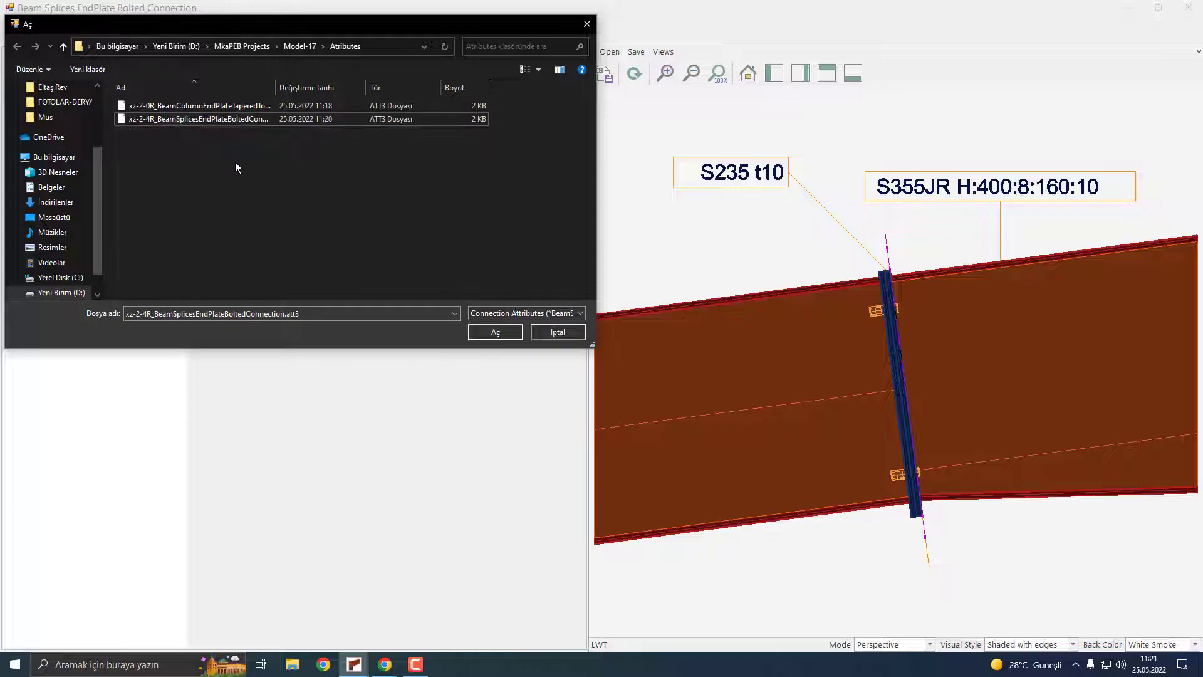
double_click(220, 118)
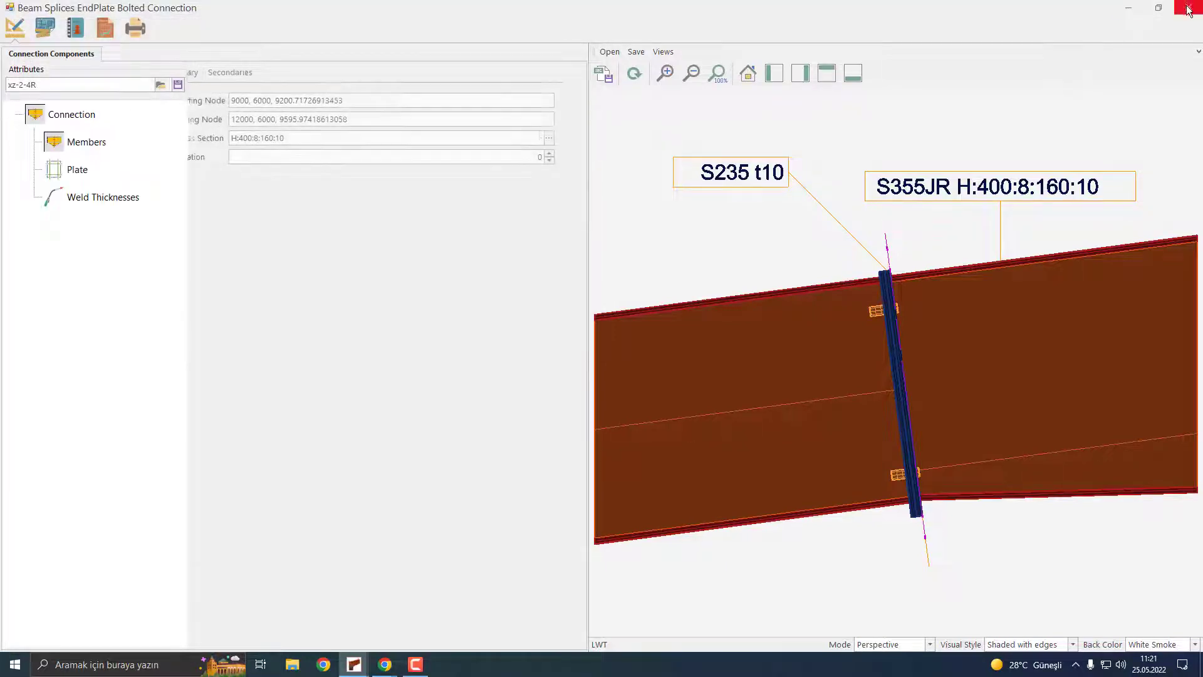
click(1188, 6)
click(576, 373)
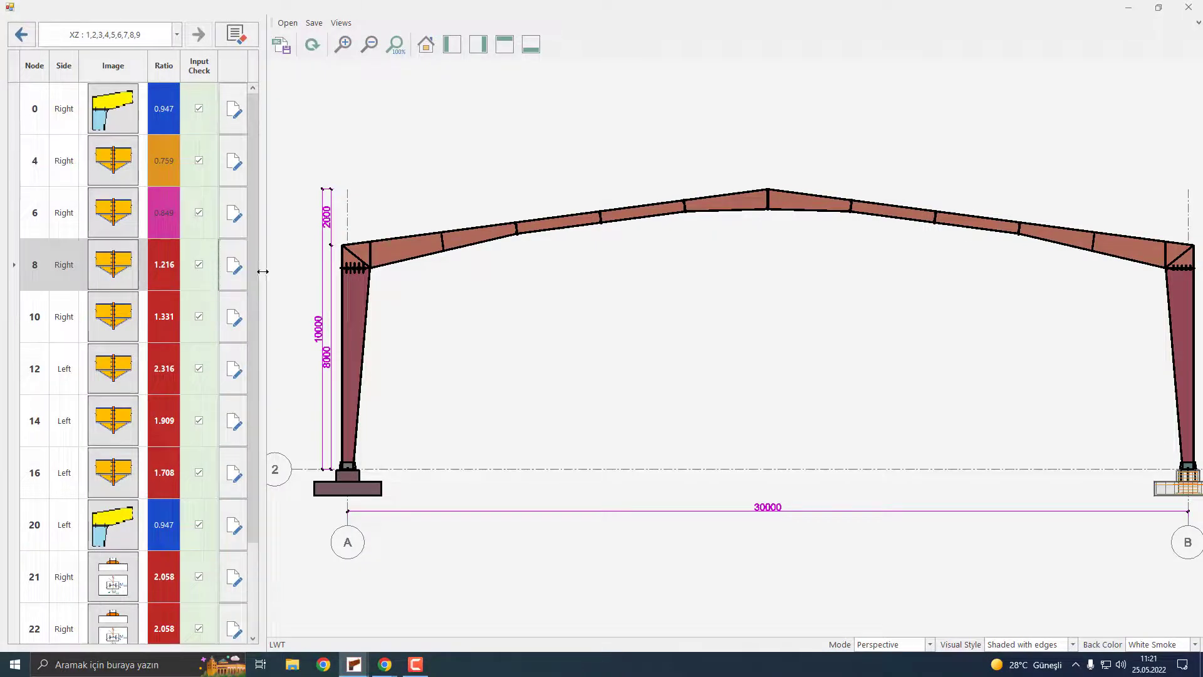
Reopen the node 8 beam splice and check its load cases and capacity results.
click(234, 265)
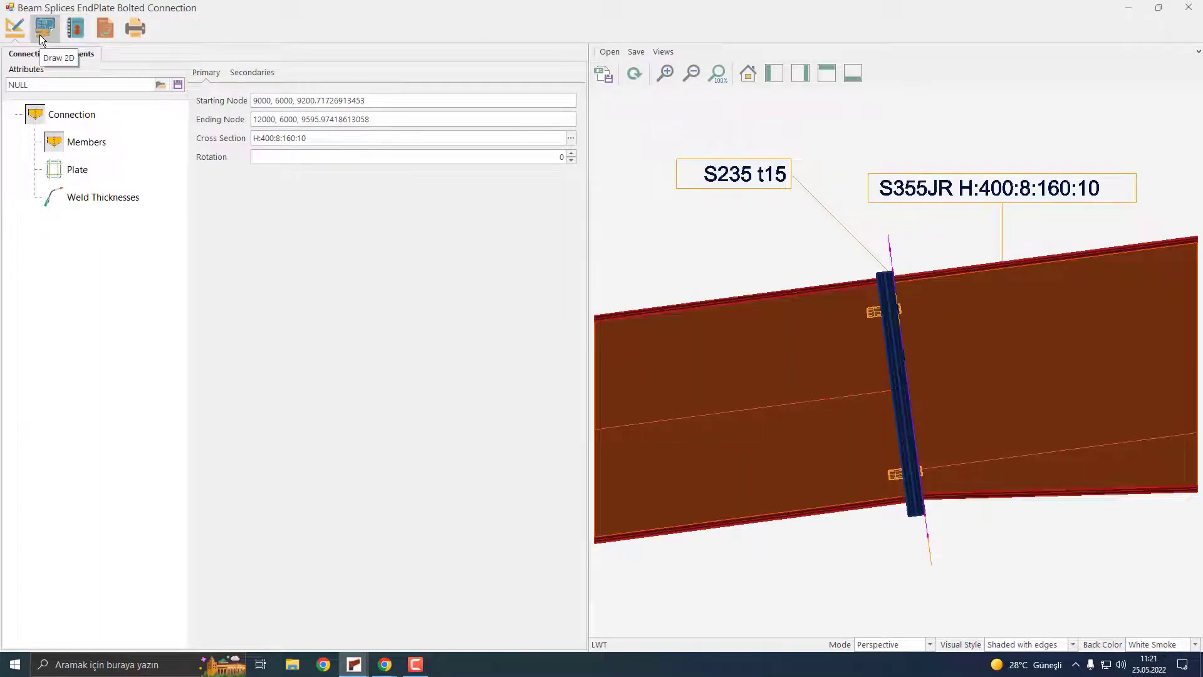
click(107, 35)
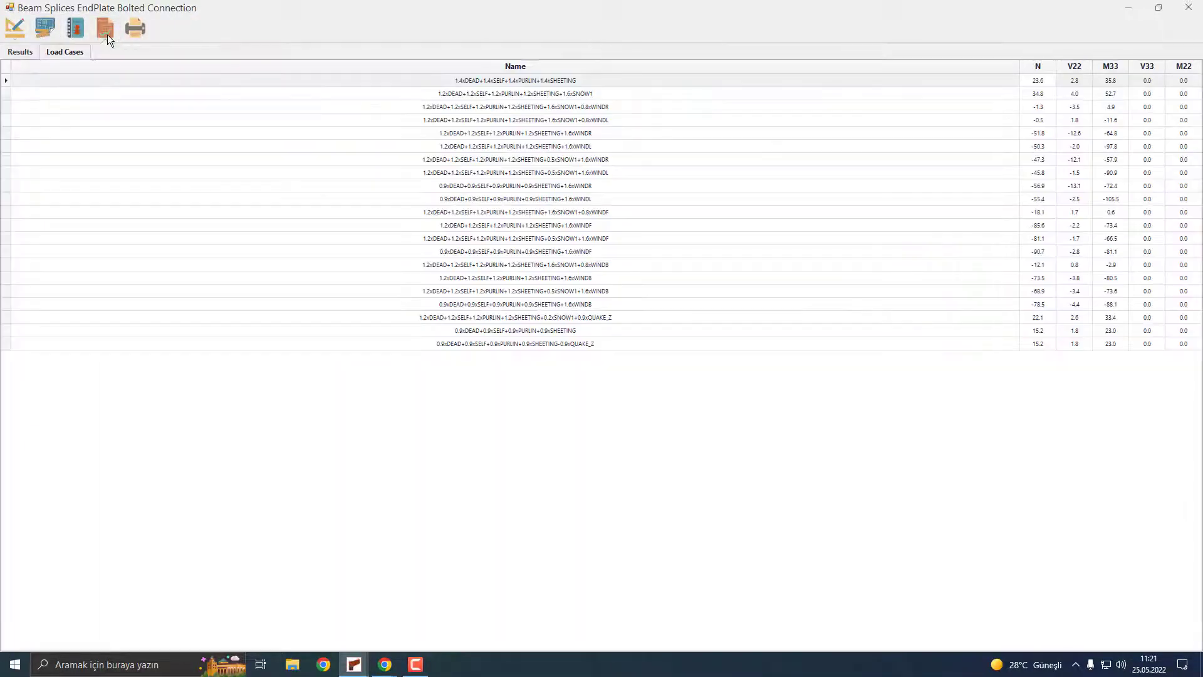
click(25, 53)
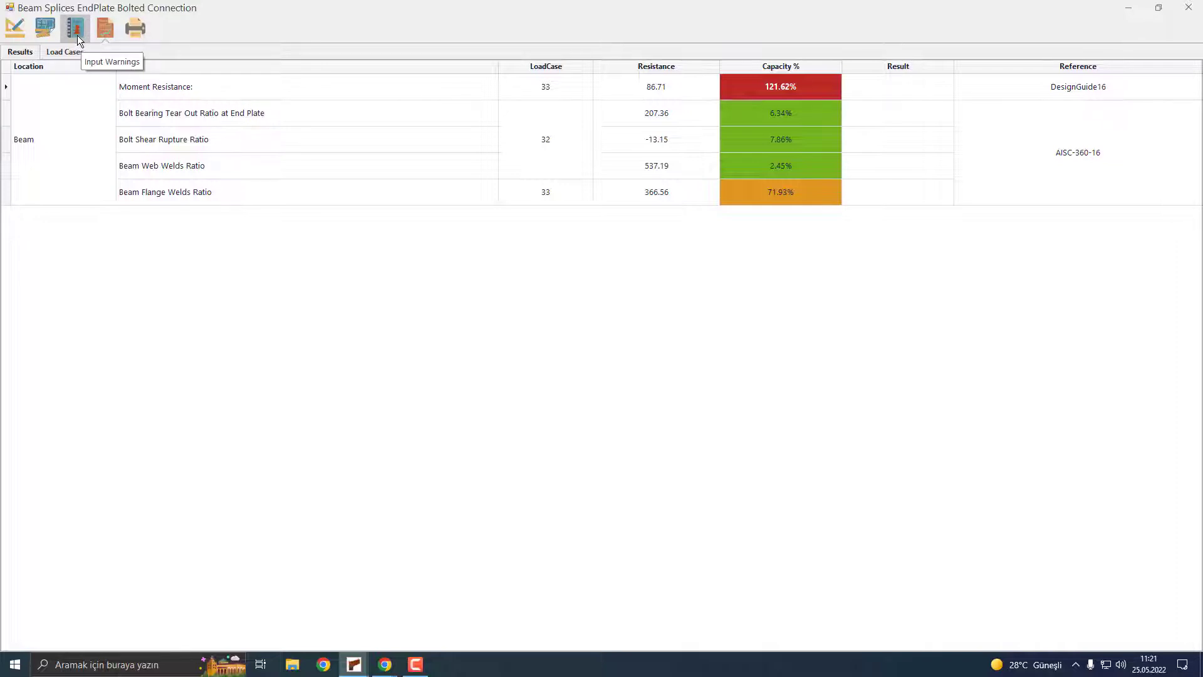
Set the node 8 splice's end plate thickness to 20 mm, refresh the 3D model, and recheck the capacity results.
click(11, 37)
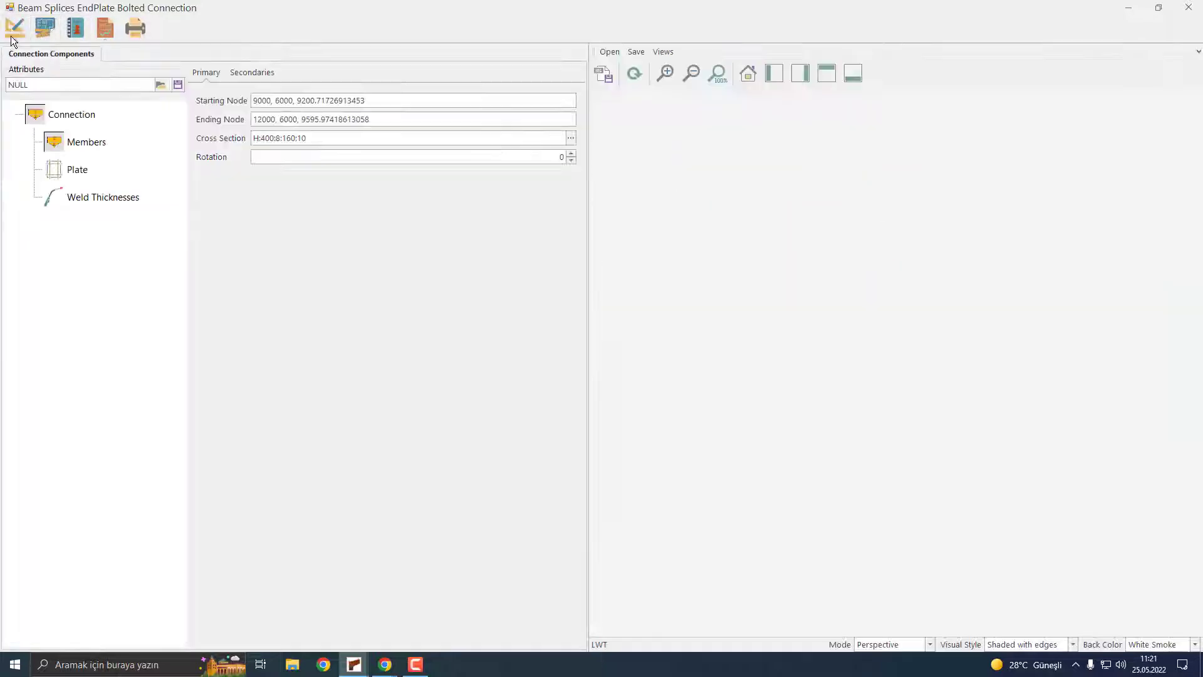
click(71, 170)
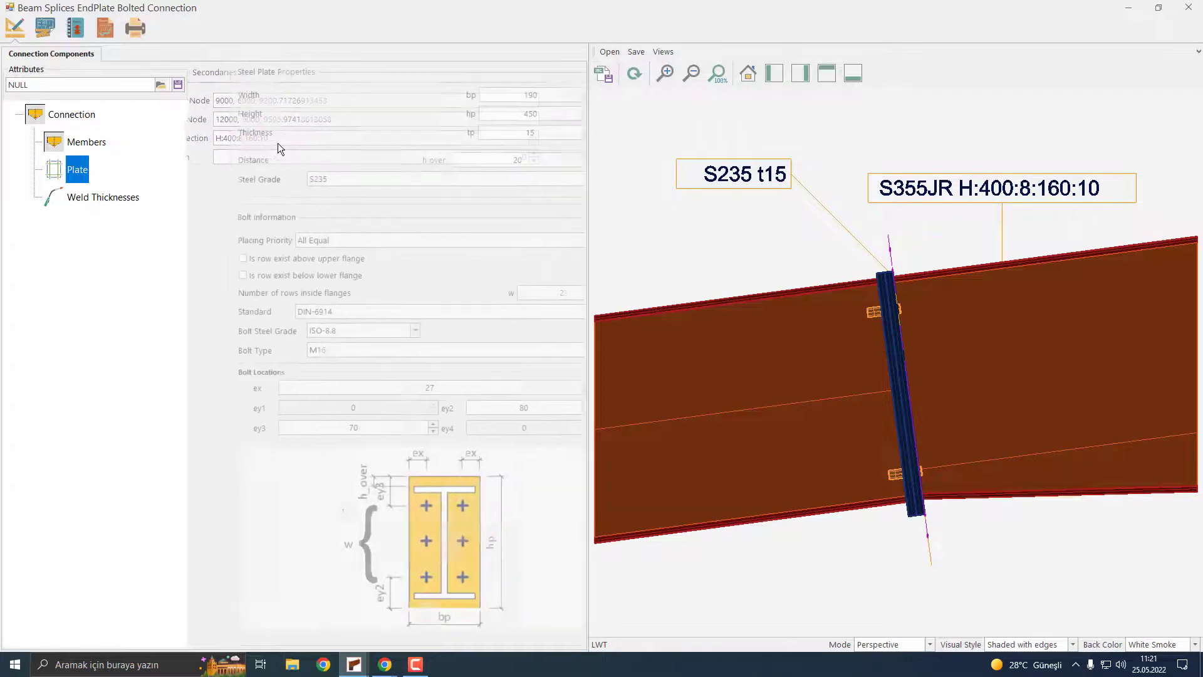
click(547, 128)
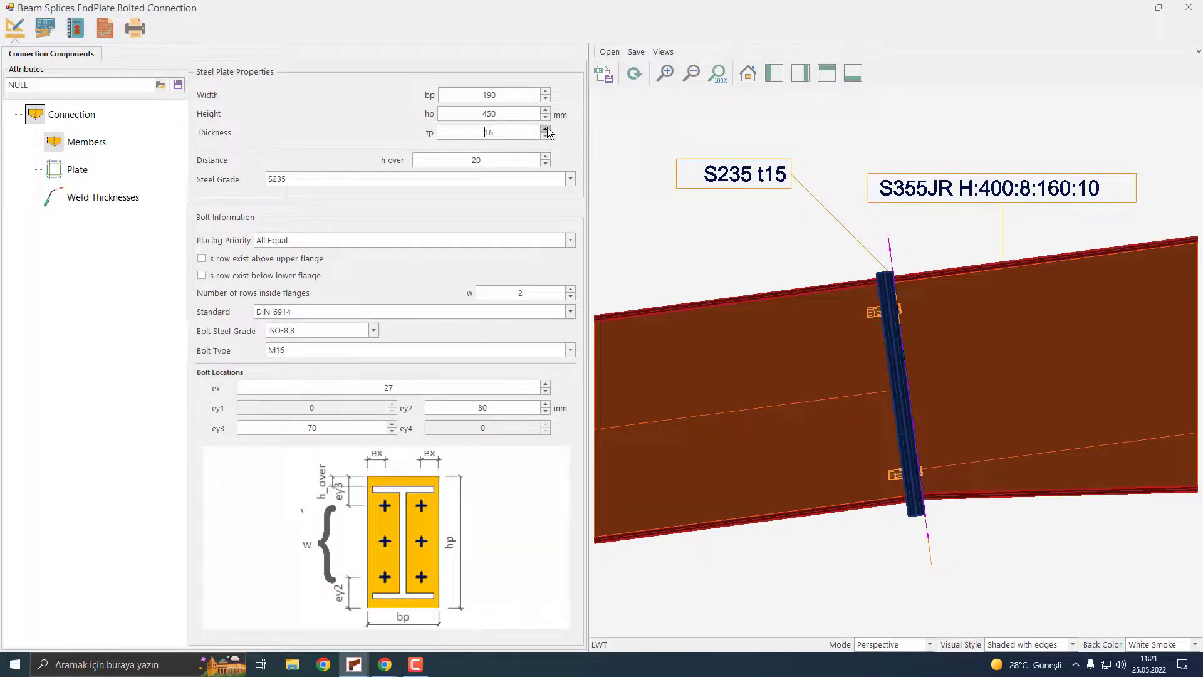
click(547, 129)
click(547, 129)
click(547, 129)
click(547, 129)
click(633, 78)
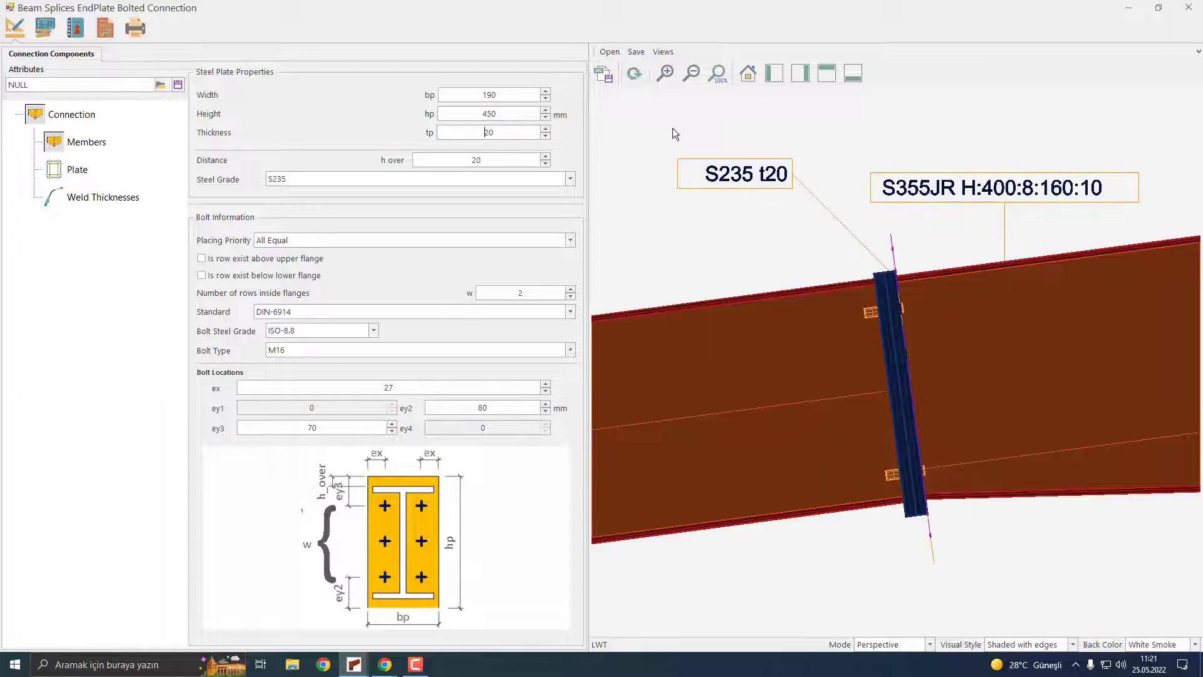
click(107, 32)
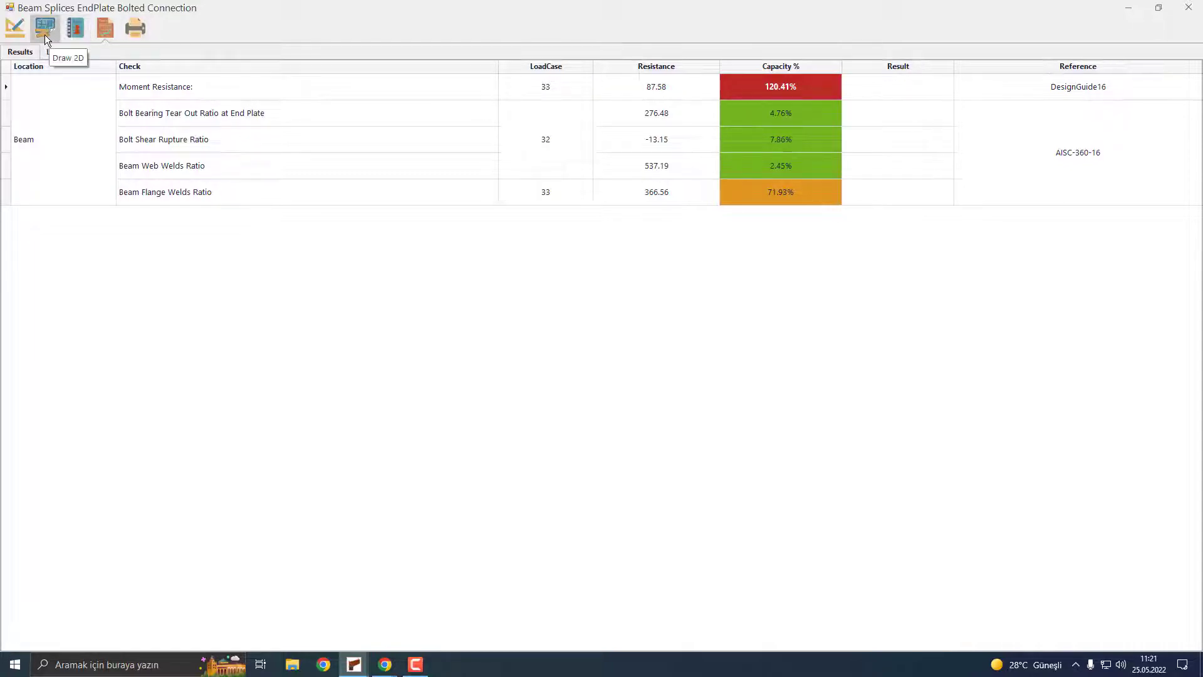
Generate the node 8 splice's calculation report, examine the load cases and moment resistance calculation on its last page, and close the connection.
click(131, 35)
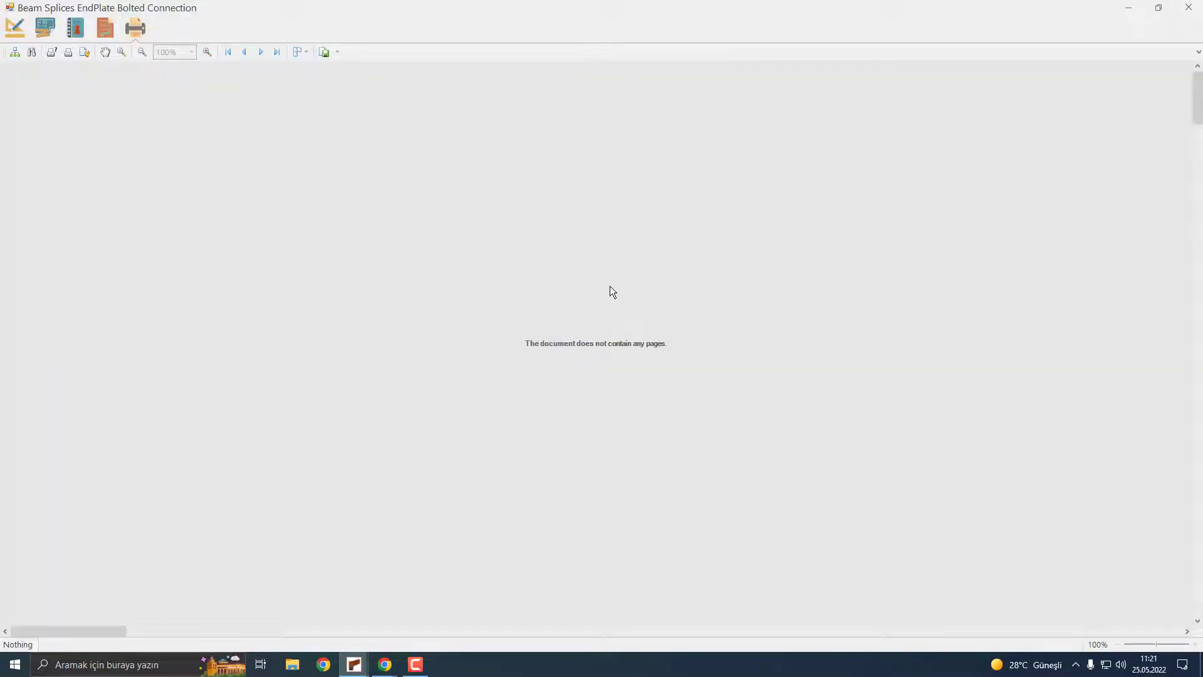
scroll(627, 300, down, 10)
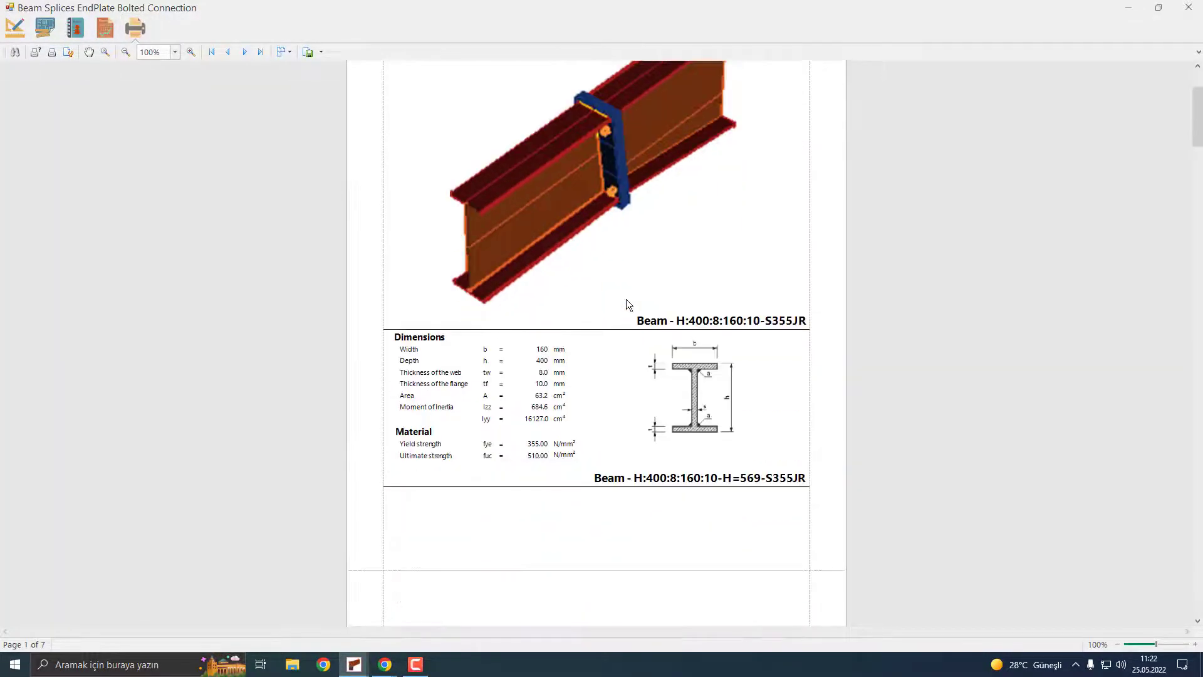
scroll(627, 299, down, 10)
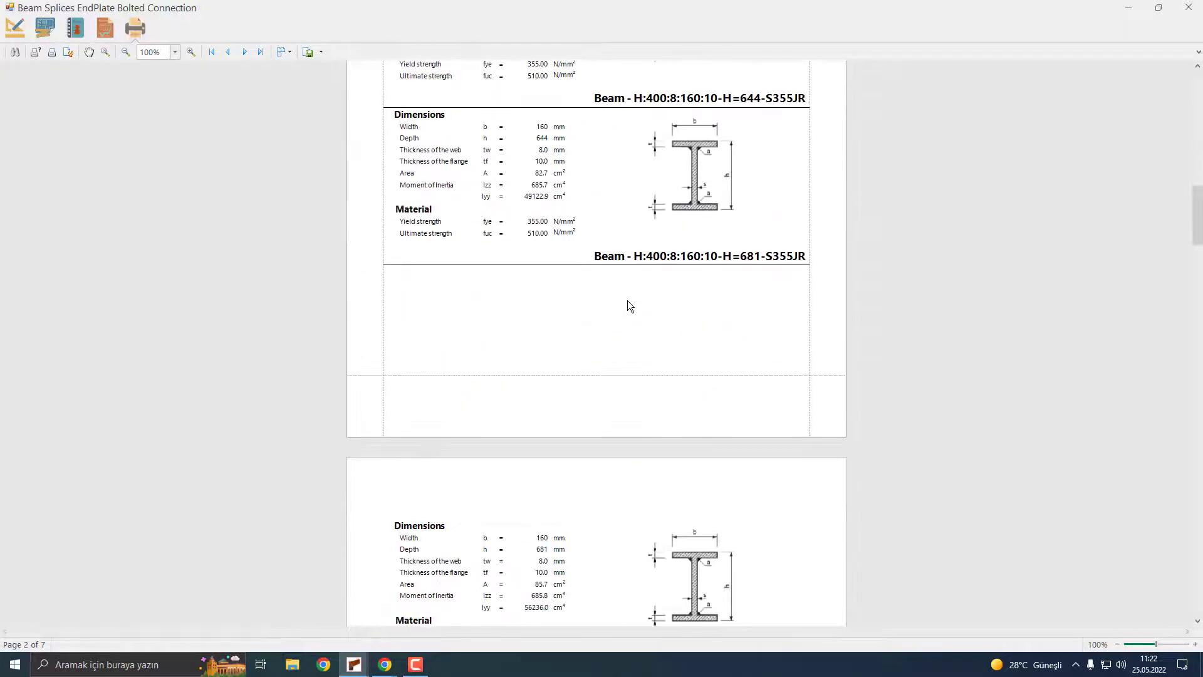
scroll(630, 306, down, 10)
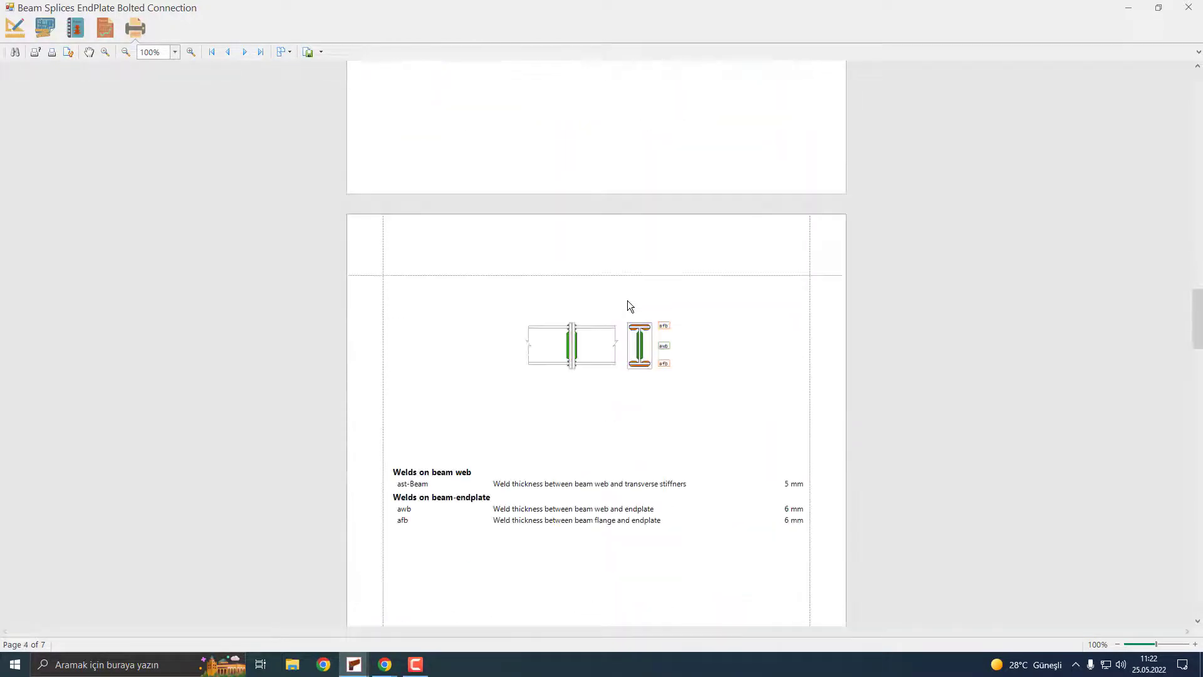
scroll(630, 306, down, 10)
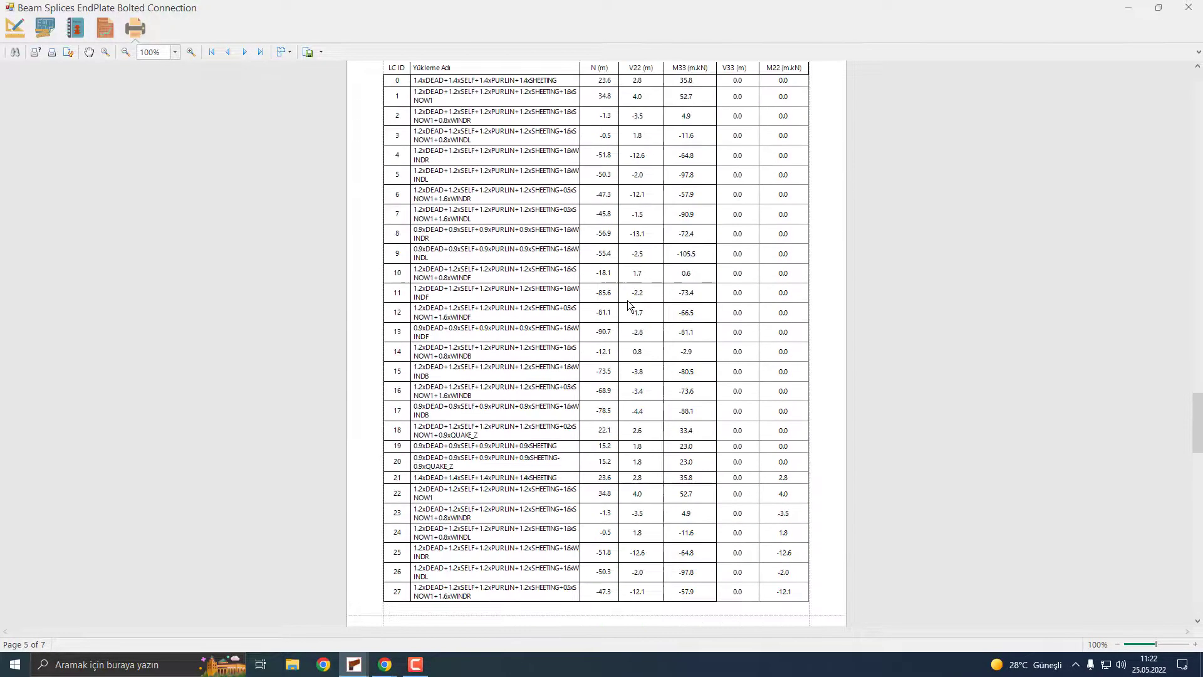
scroll(630, 305, down, 10)
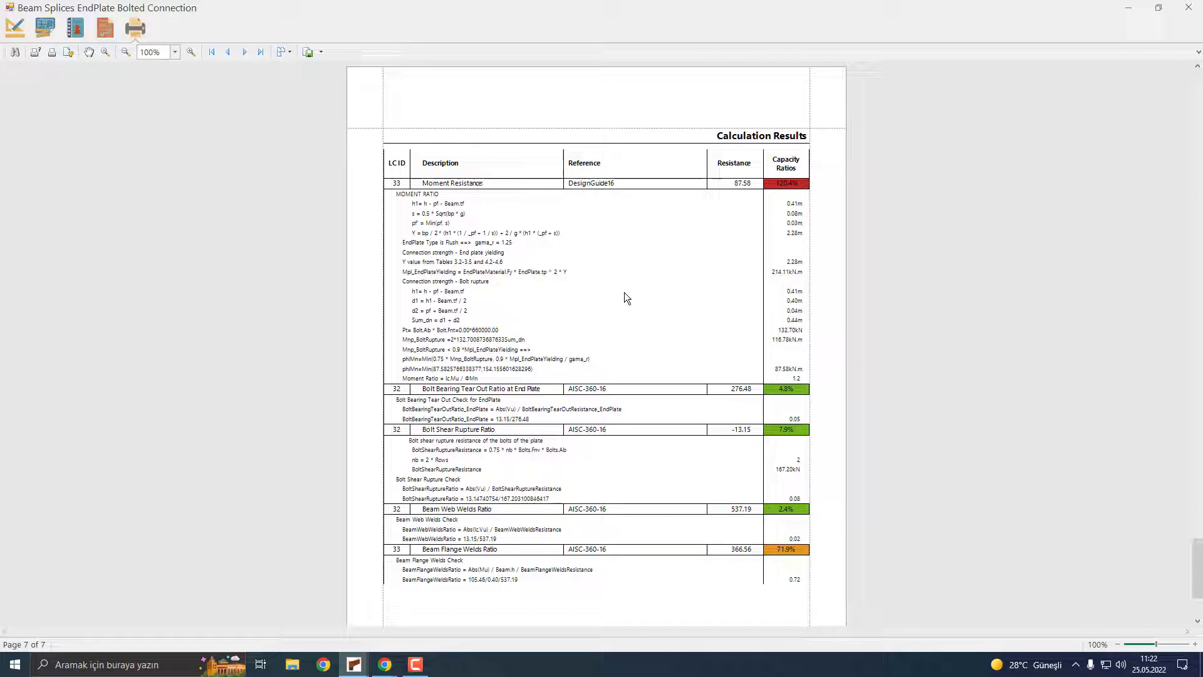
scroll(624, 292, down, 3)
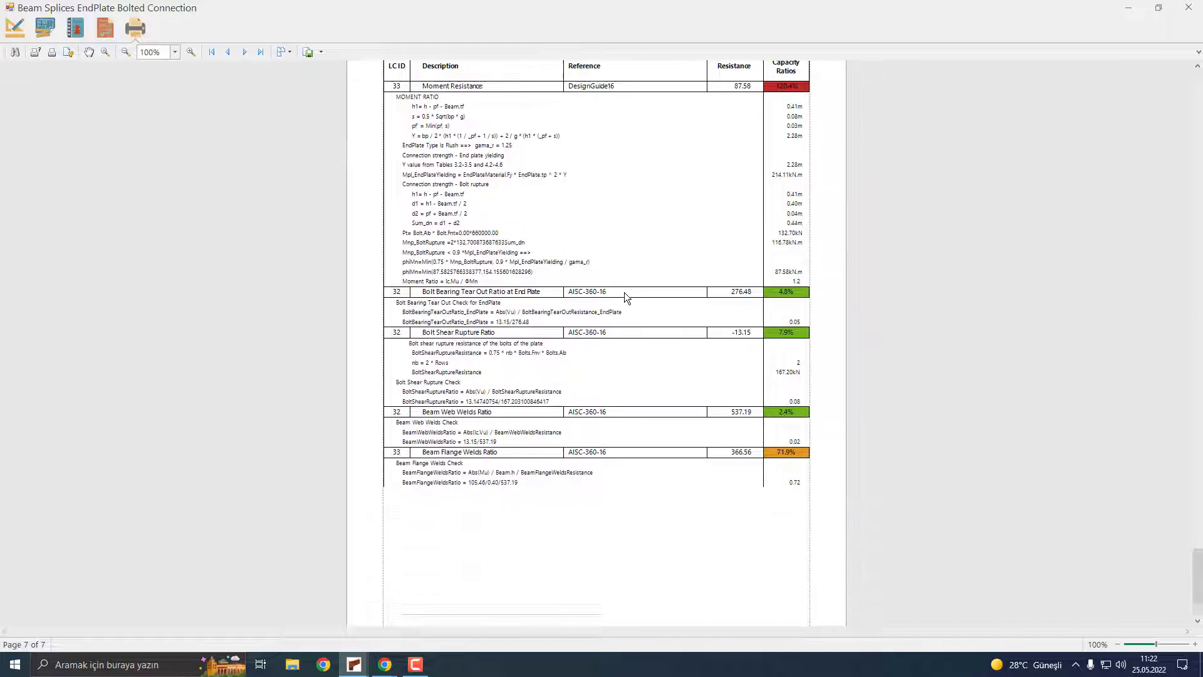
scroll(624, 292, up, 4)
ctrl+scroll(529, 293, up, 1)
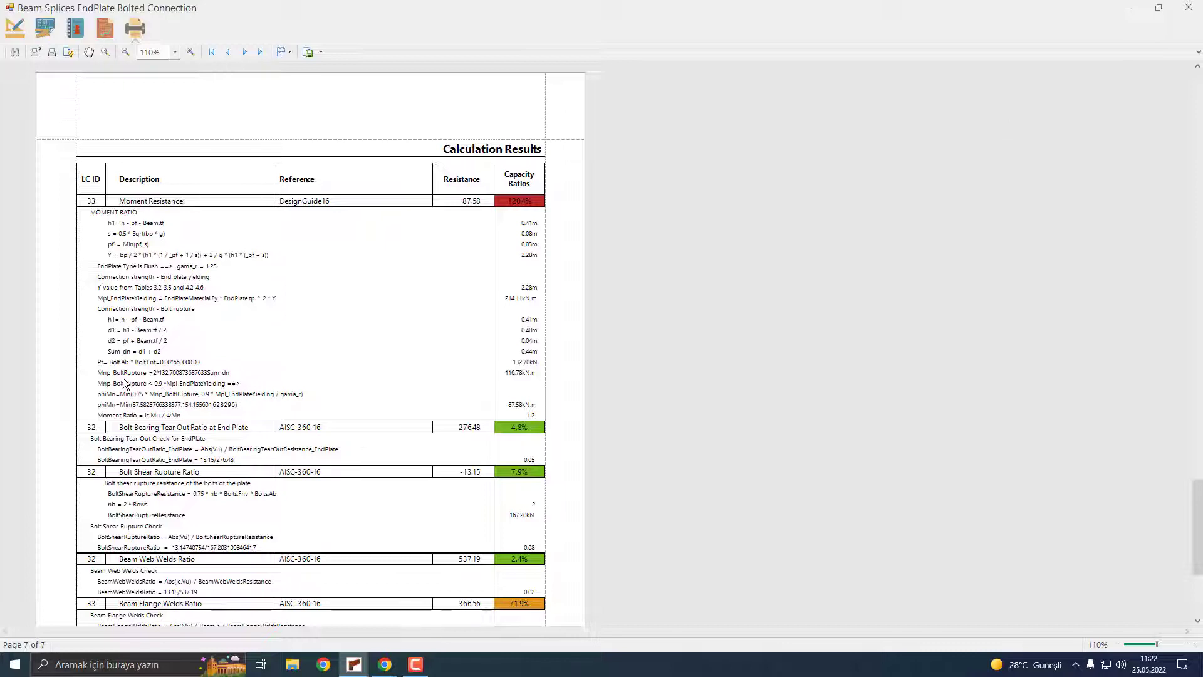
click(1189, 10)
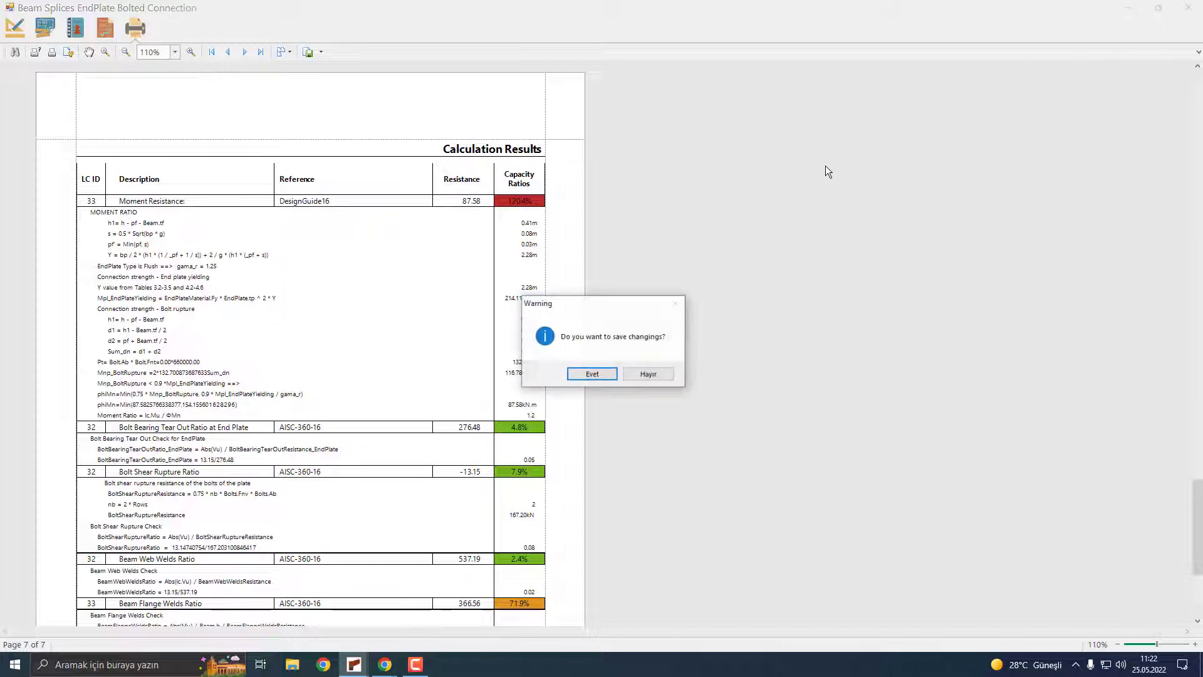
click(649, 374)
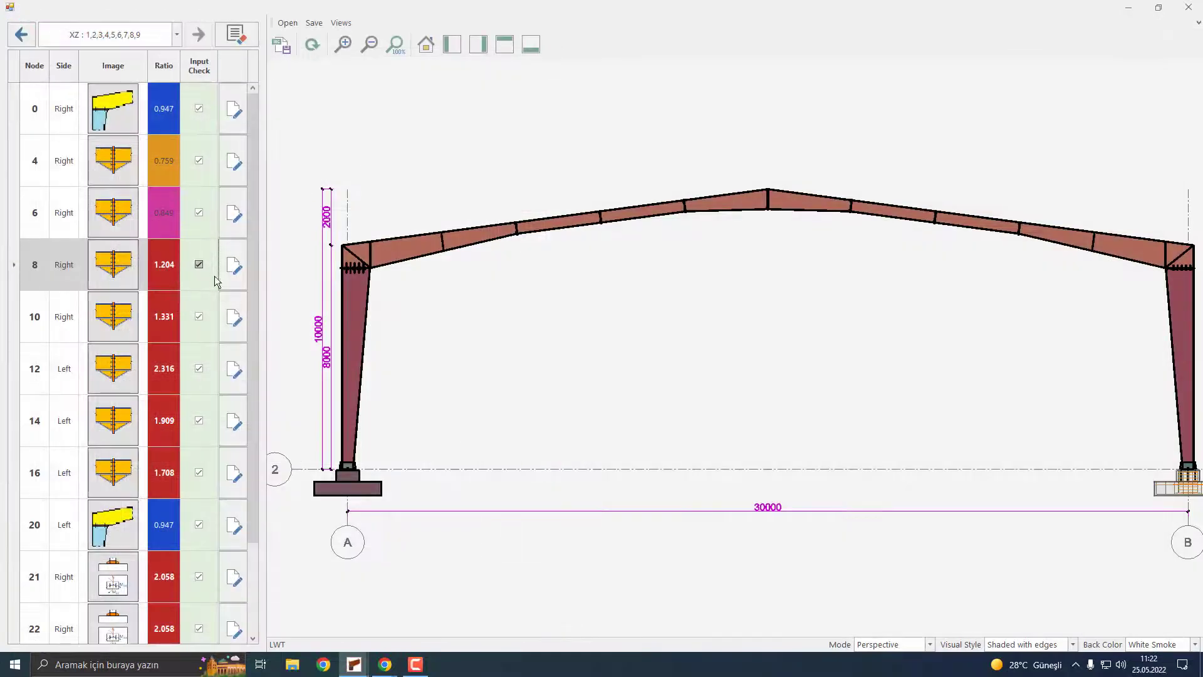
Reopen the node 8 beam splice, set its end plate bolt type to M20, and refresh the 3D model.
click(234, 266)
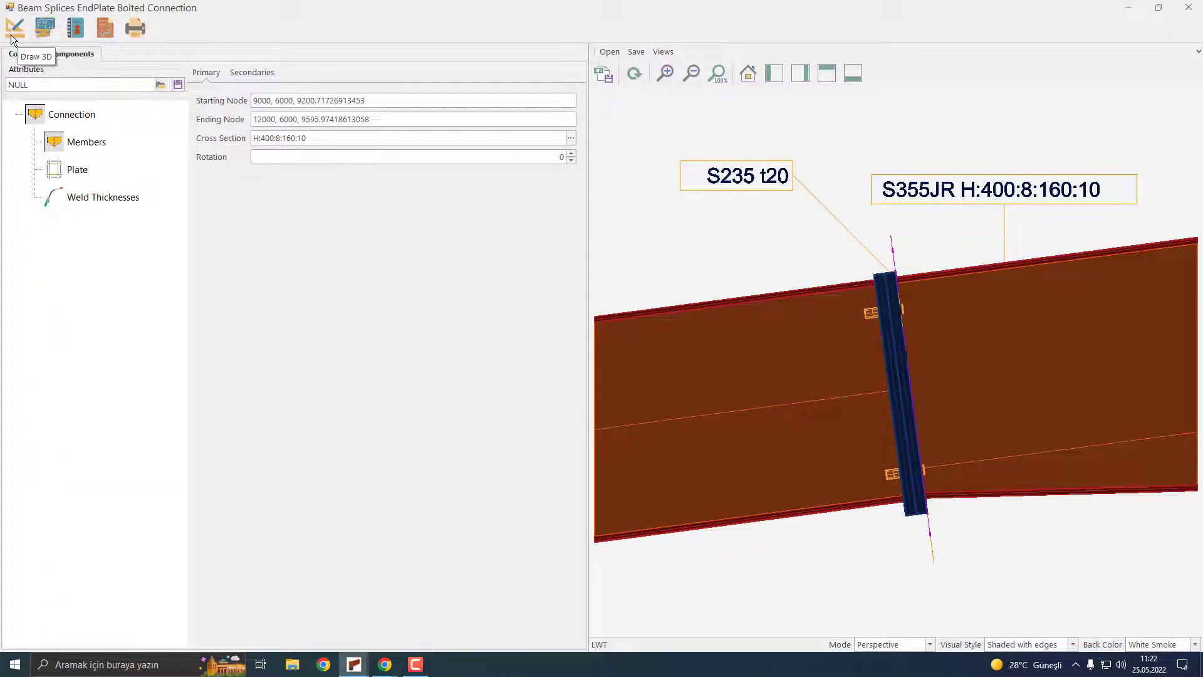
click(75, 170)
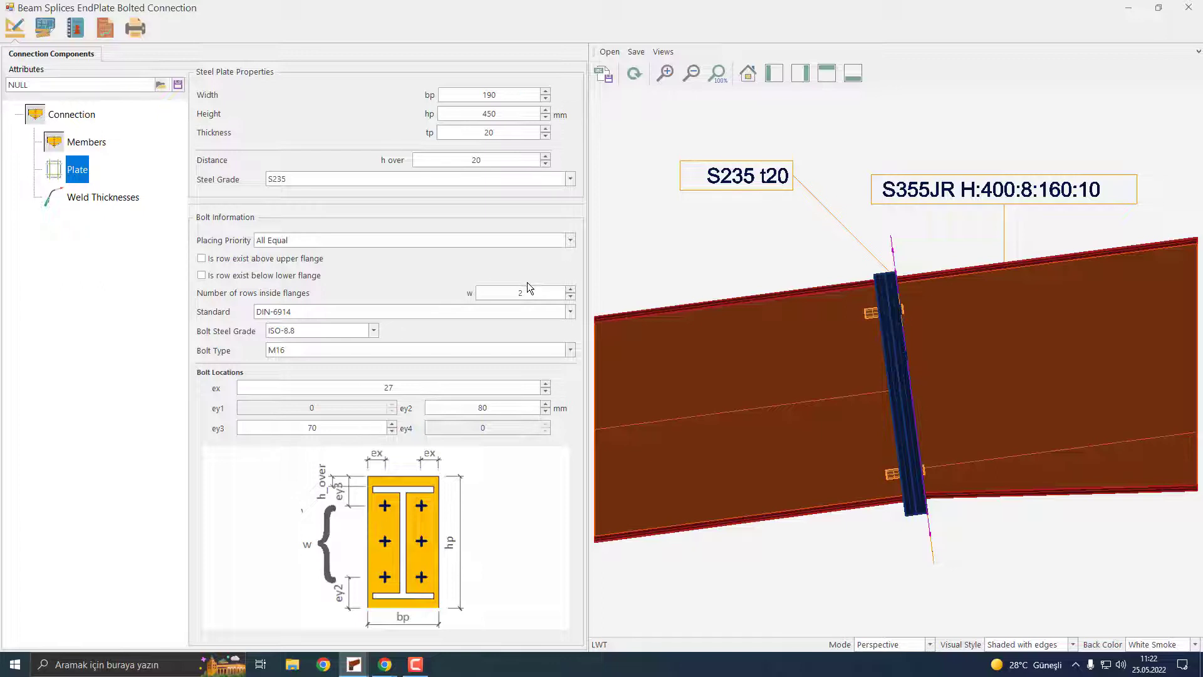
click(336, 351)
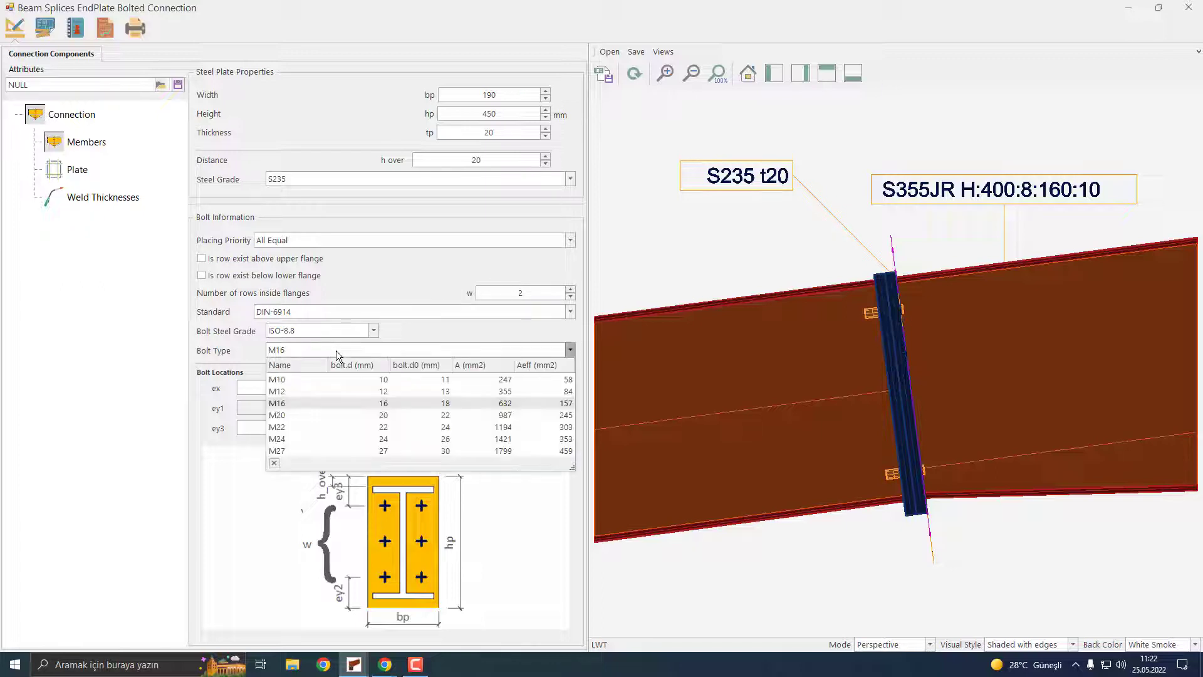
click(300, 414)
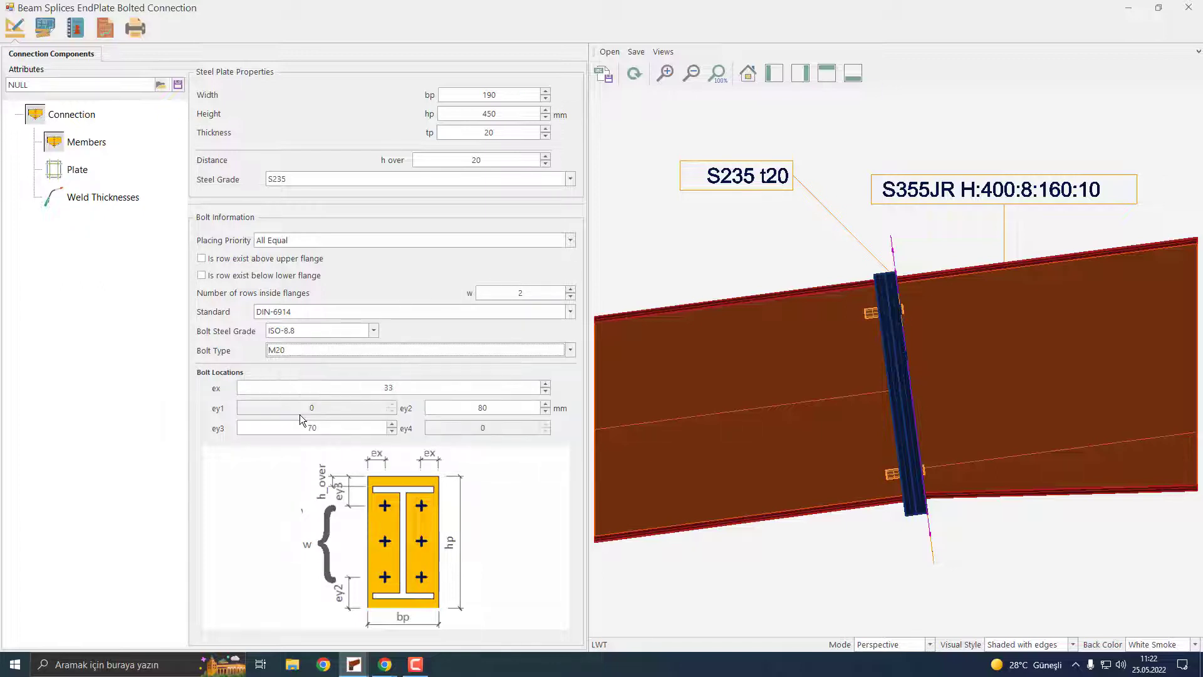
click(637, 78)
Recheck the node 8 splice's load cases and capacity results, and close the connection with the changes saved.
click(110, 36)
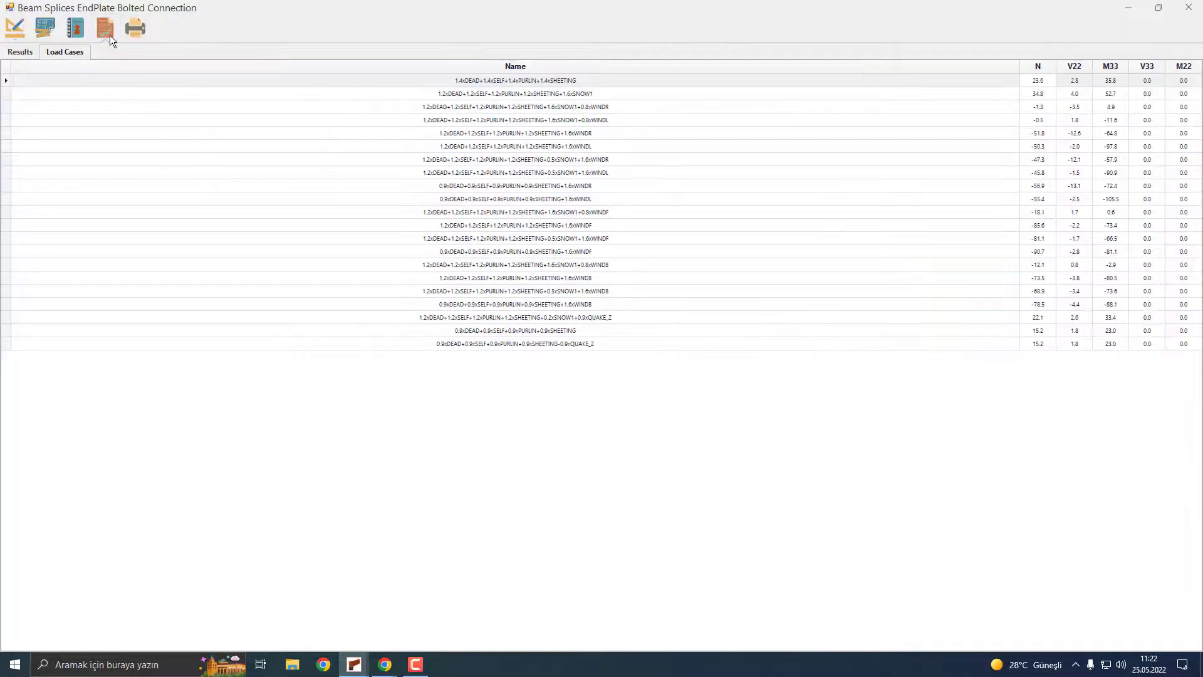
click(28, 52)
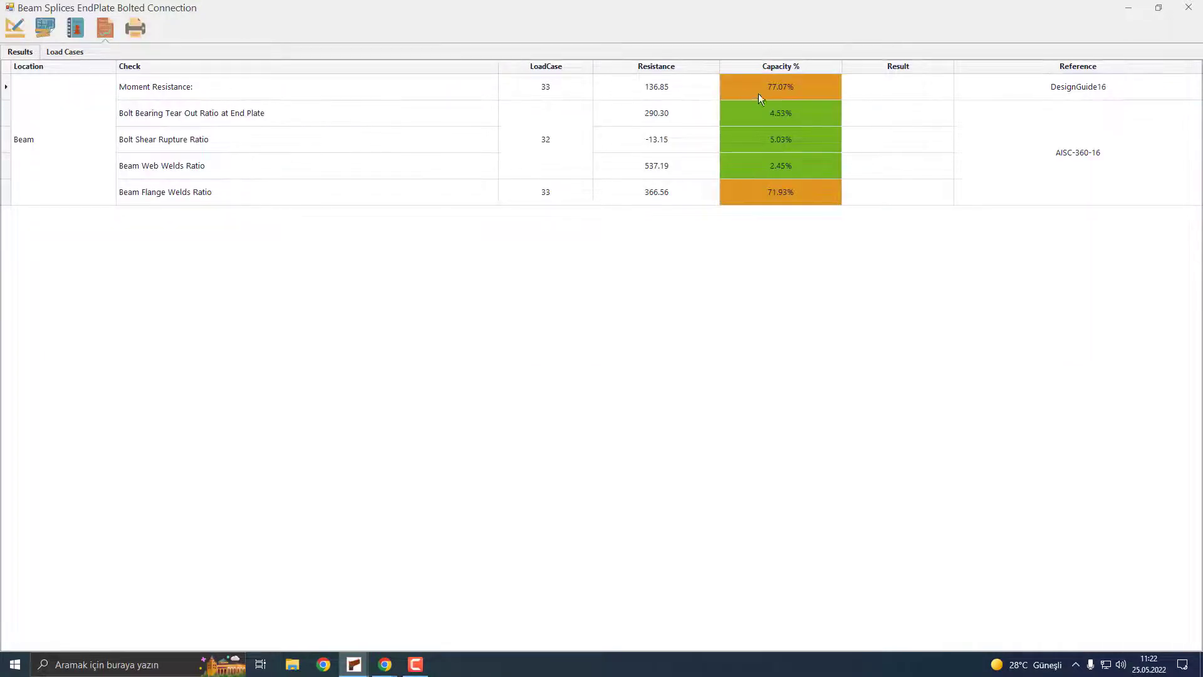
click(1188, 8)
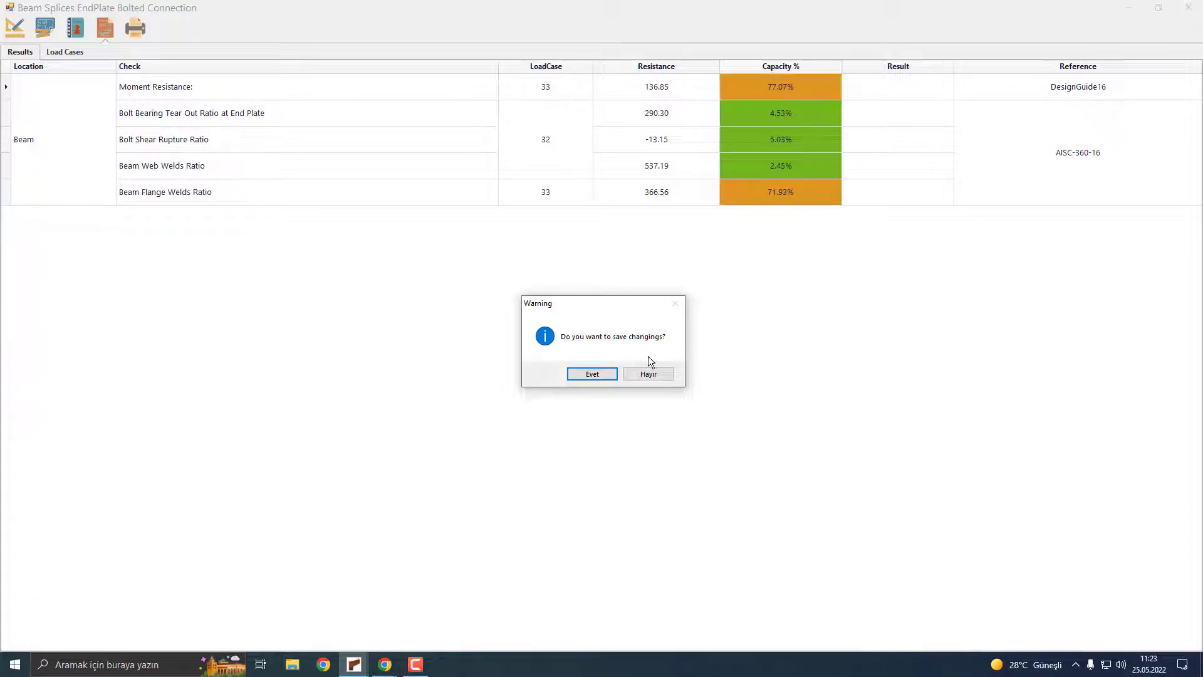
click(607, 374)
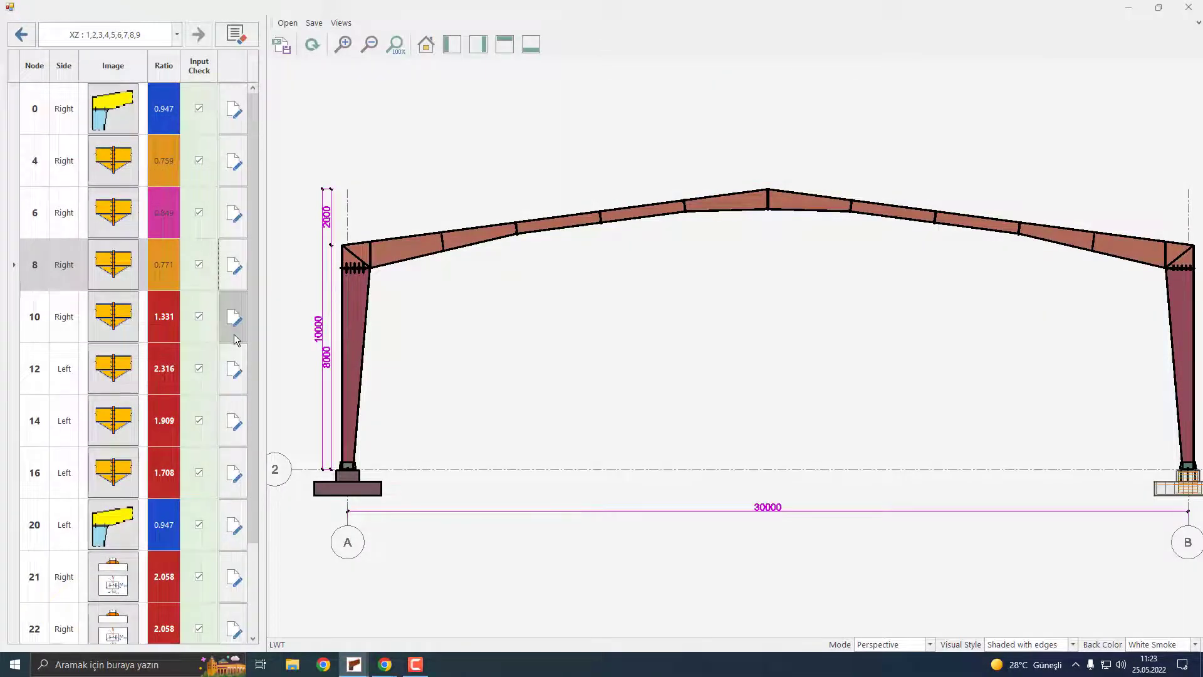
Select the column base at axis A, open its node 21 base plate connection, and examine the 3D footing model.
scroll(236, 339, down, 1)
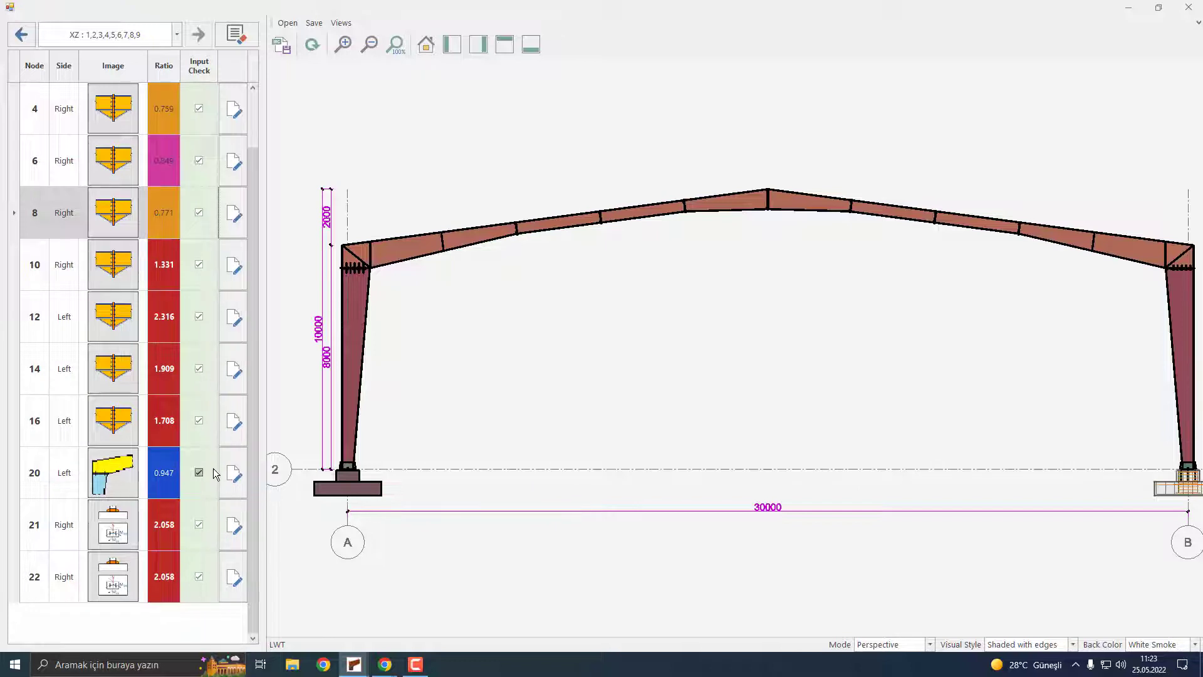
scroll(327, 499, up, 3)
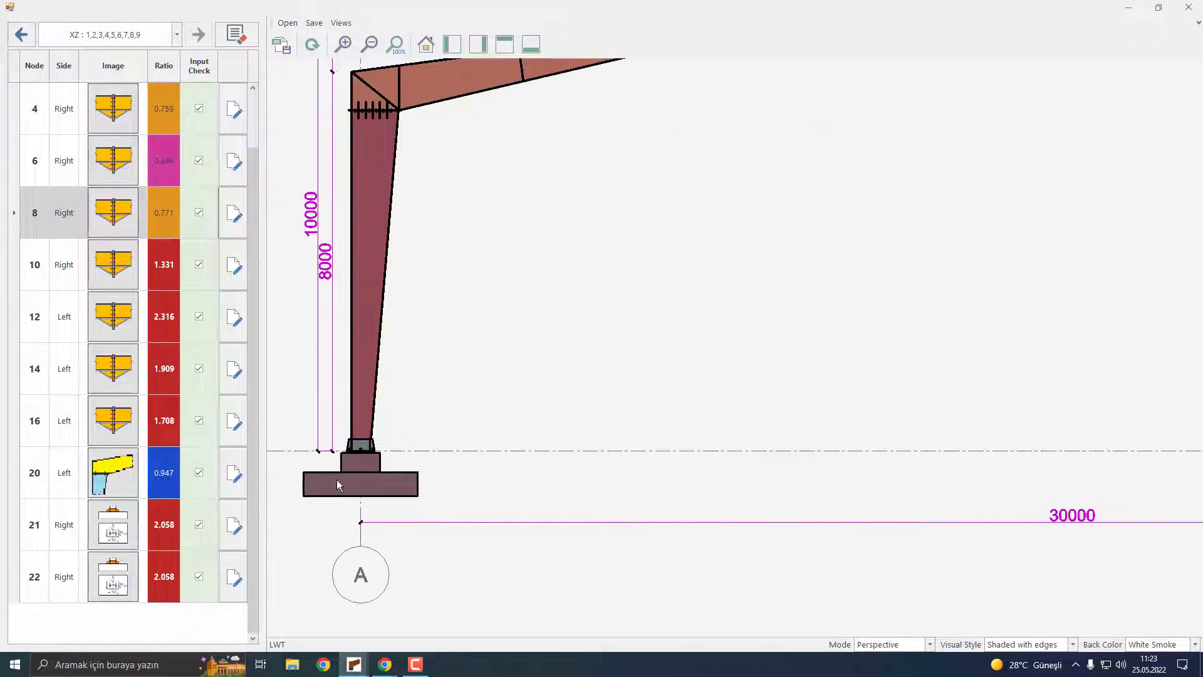
click(336, 484)
scroll(524, 390, up, 5)
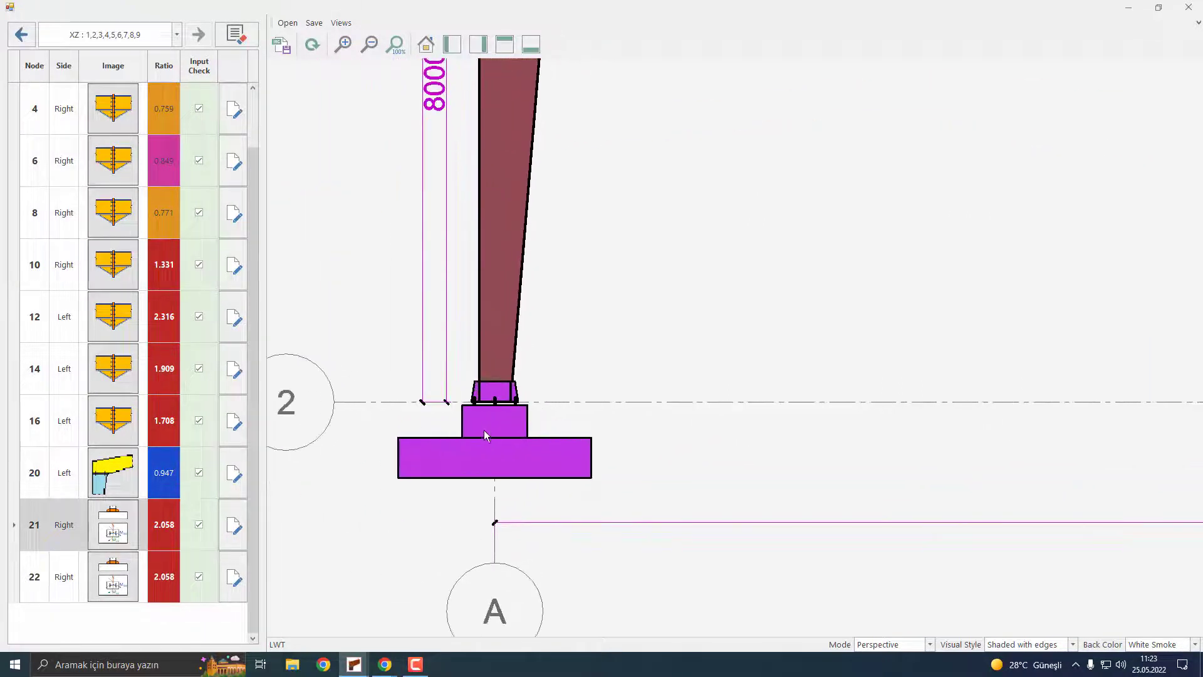
click(235, 543)
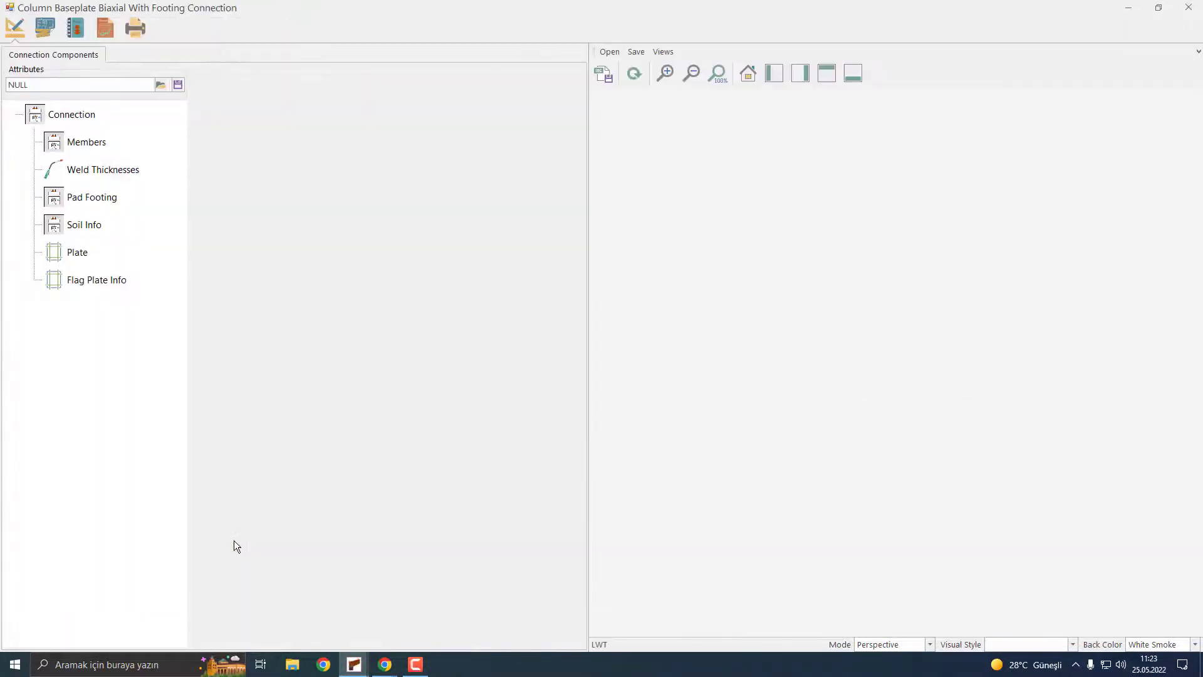
middle_drag(764, 531, 933, 564)
scroll(881, 518, up, 10)
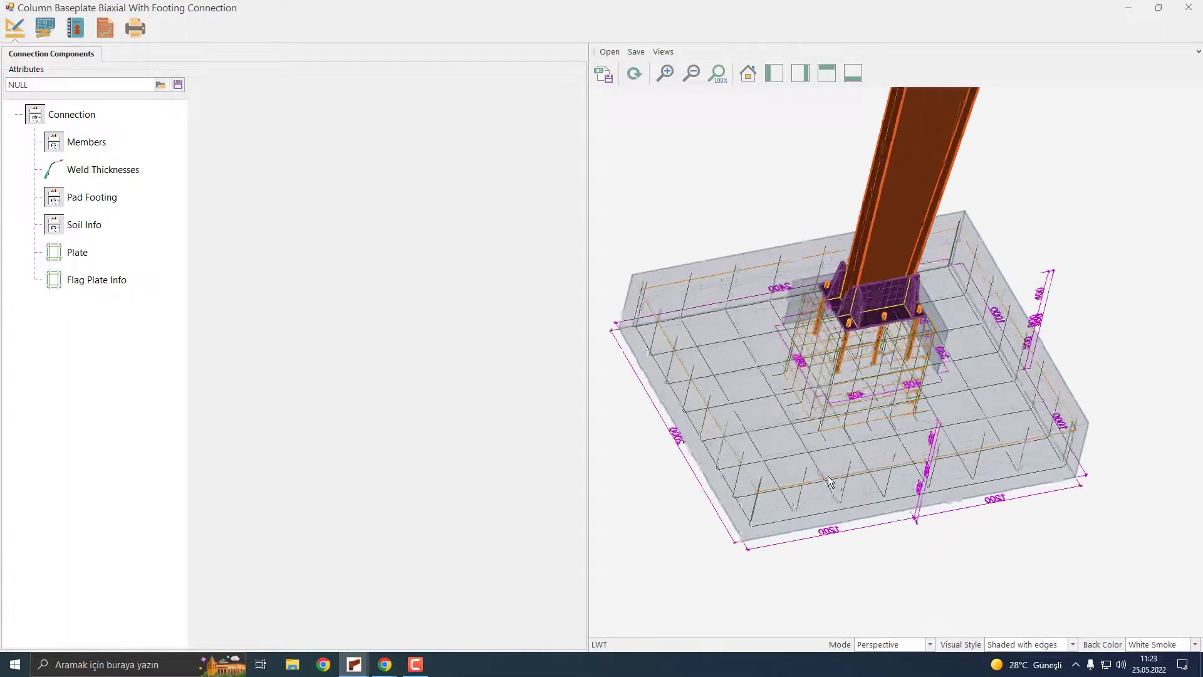
middle_drag(750, 360, 799, 373)
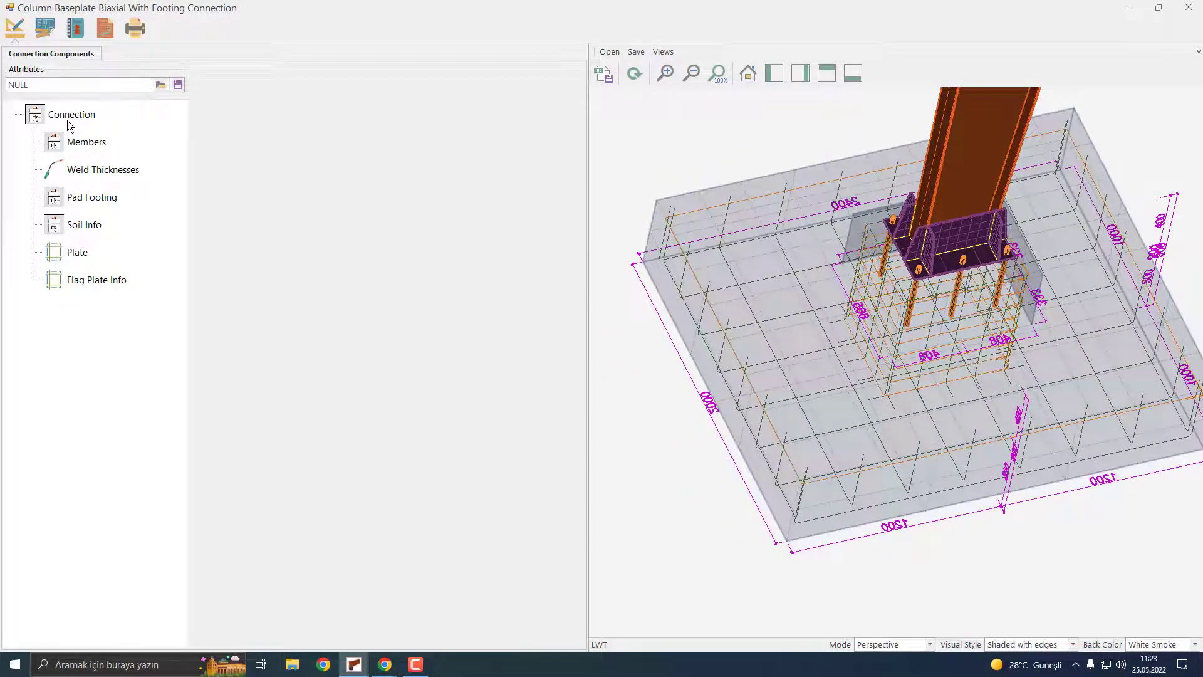
Review the node 21 base connection's flag plate, weld thicknesses, pad footing geometry, footing and column reinforcement, and soil information.
click(92, 281)
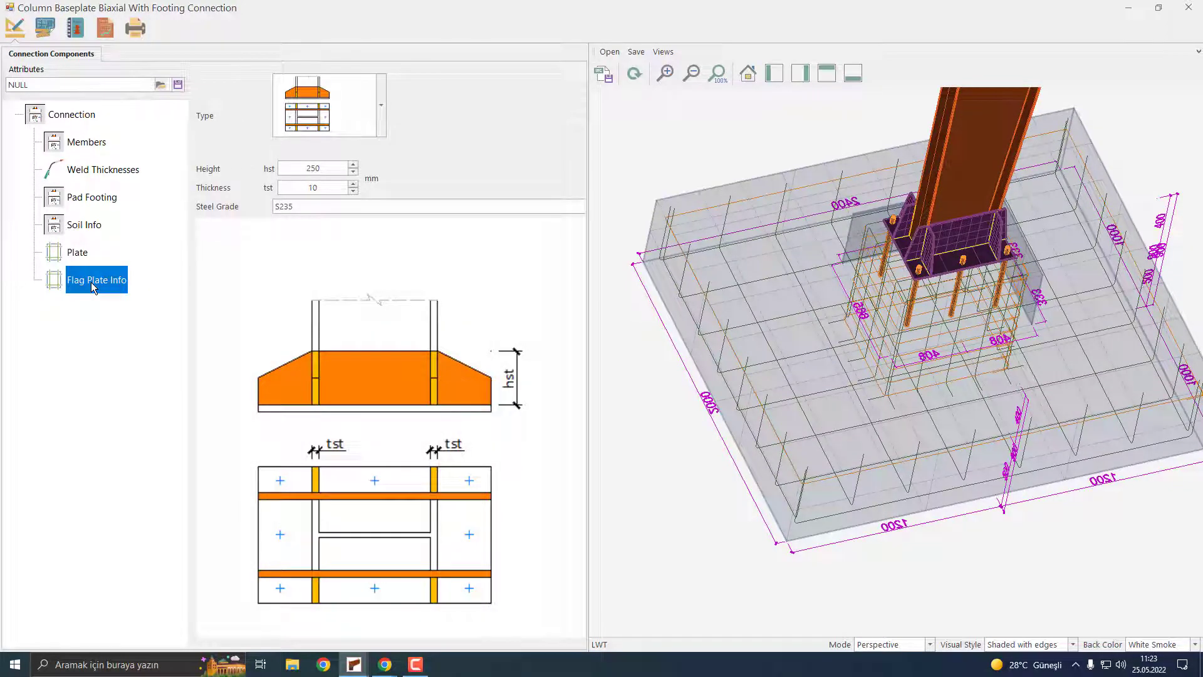
click(79, 153)
click(88, 171)
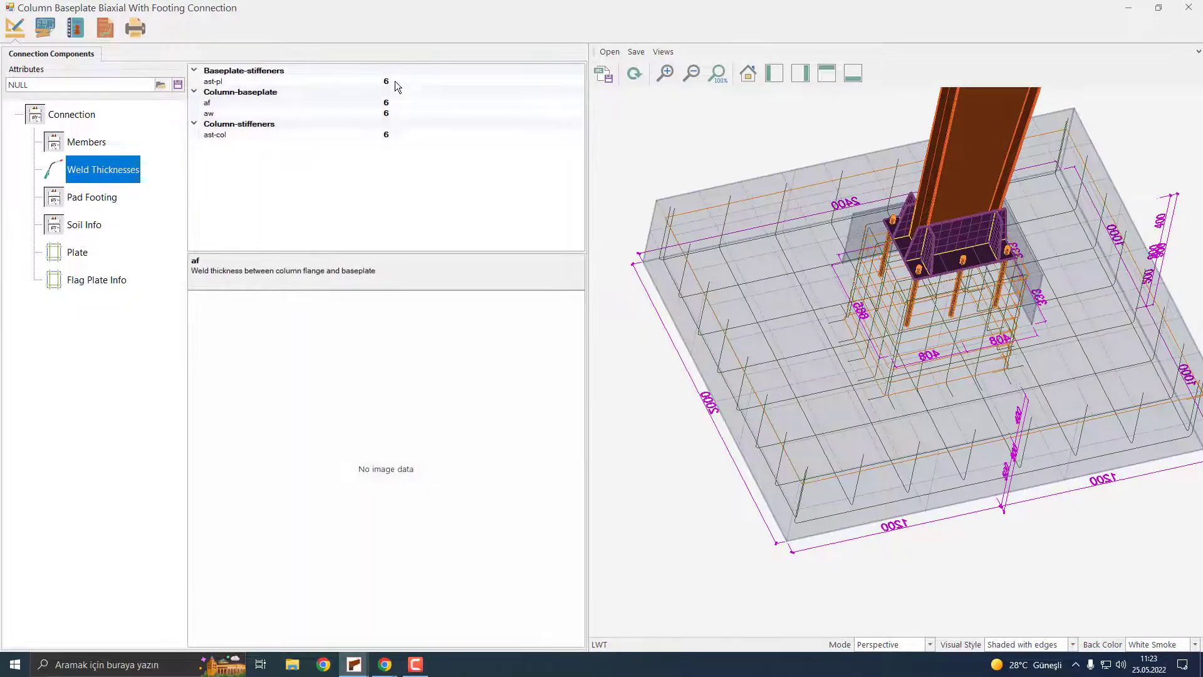
click(110, 205)
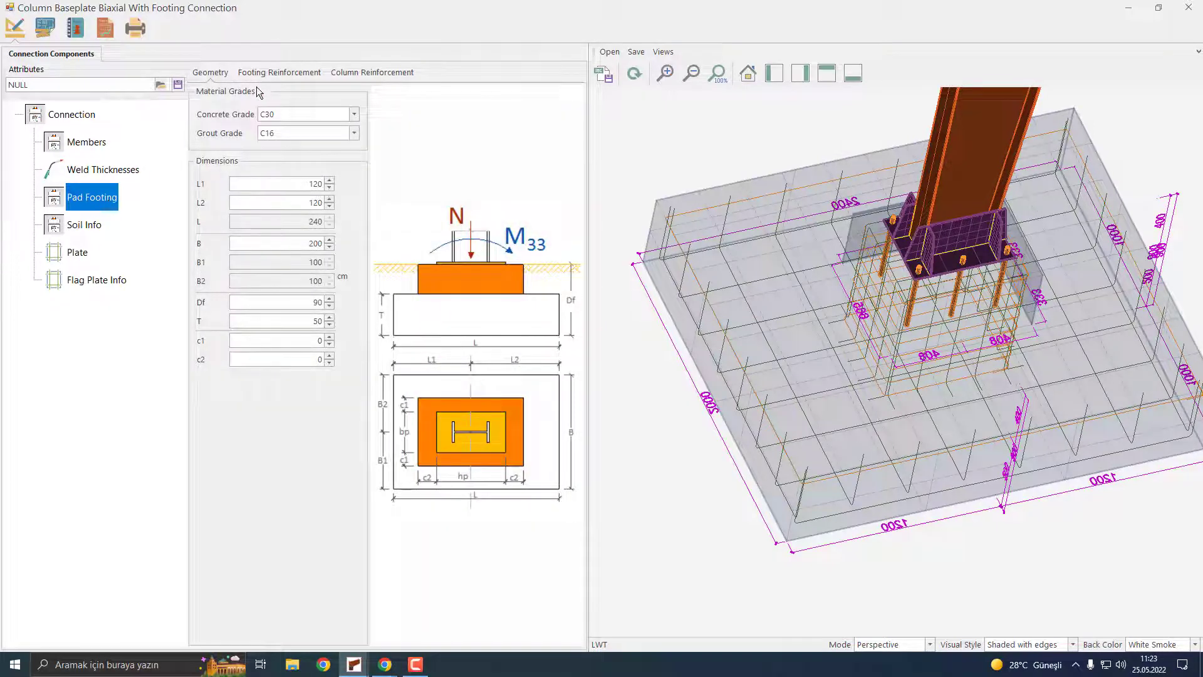
click(246, 74)
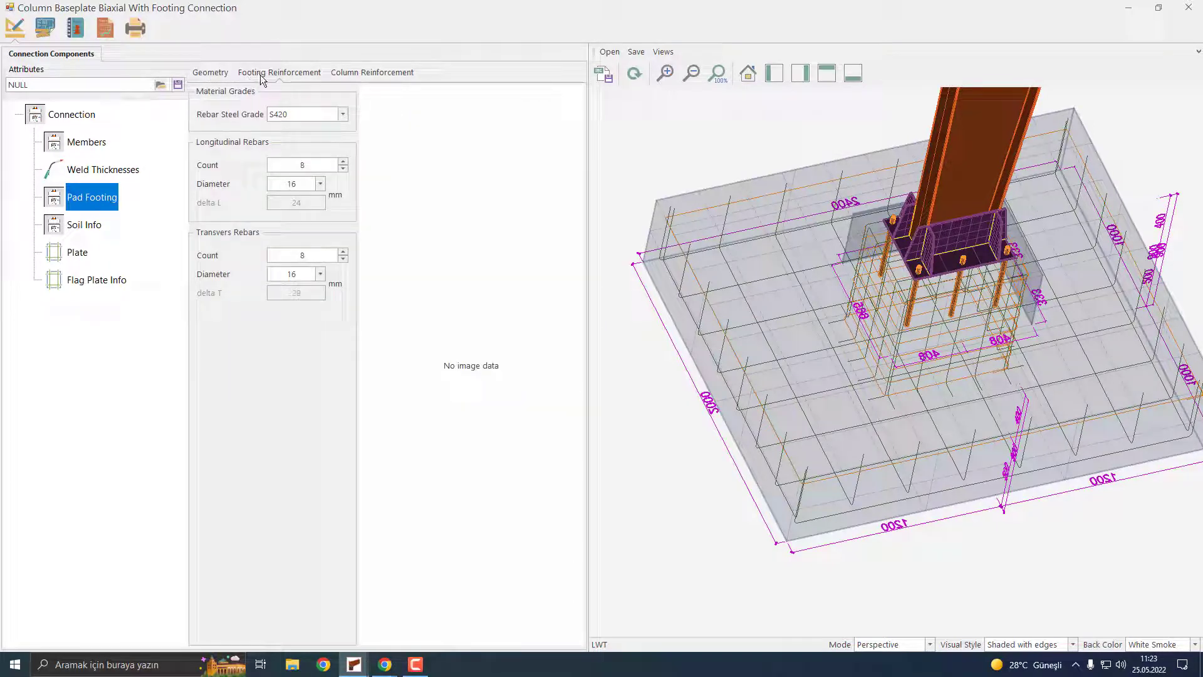
click(370, 73)
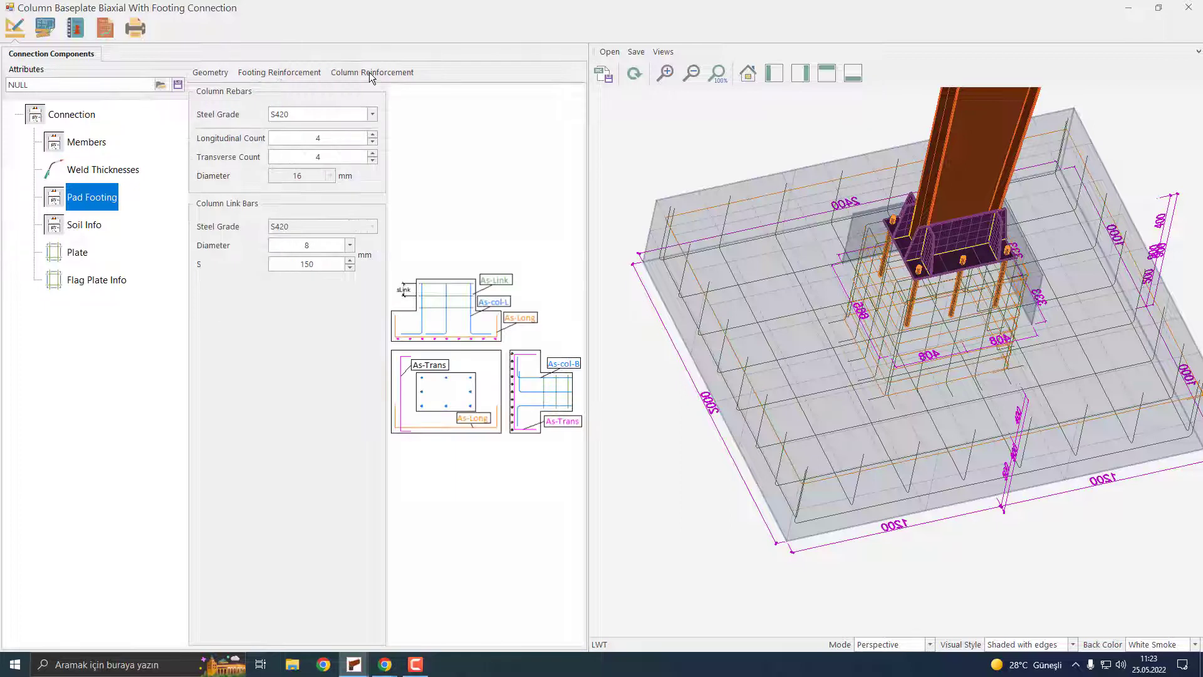
click(209, 73)
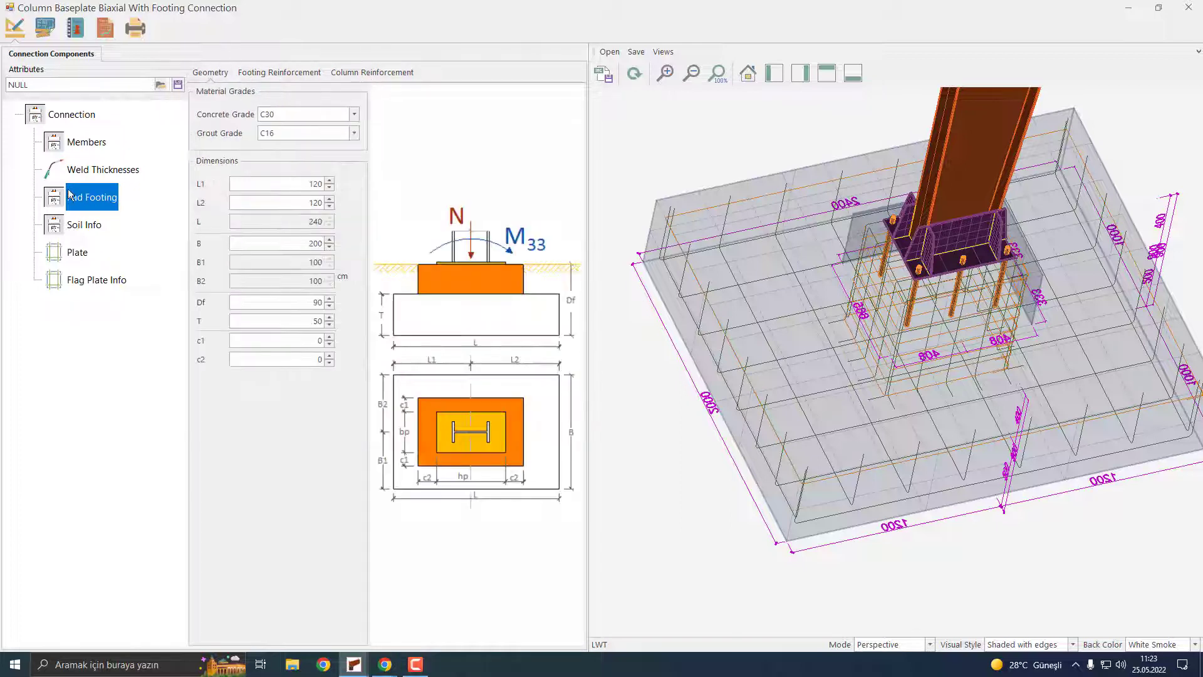
click(85, 227)
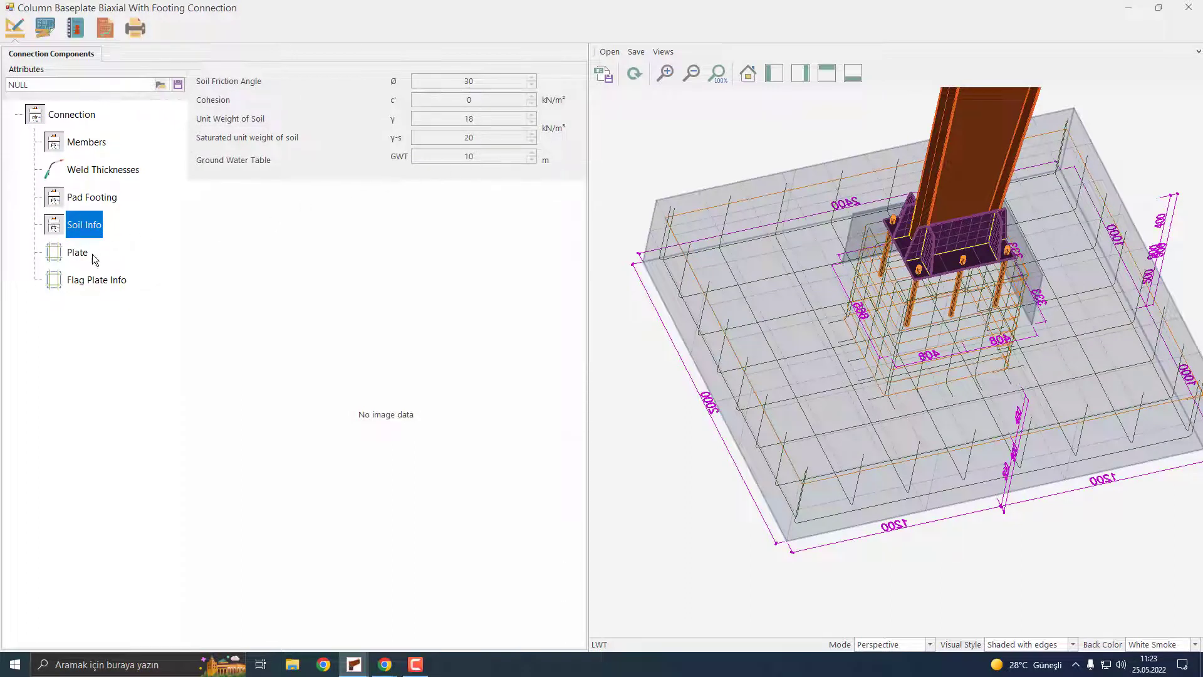
Check the node 21 base plate connection's load cases and capacity results.
click(86, 143)
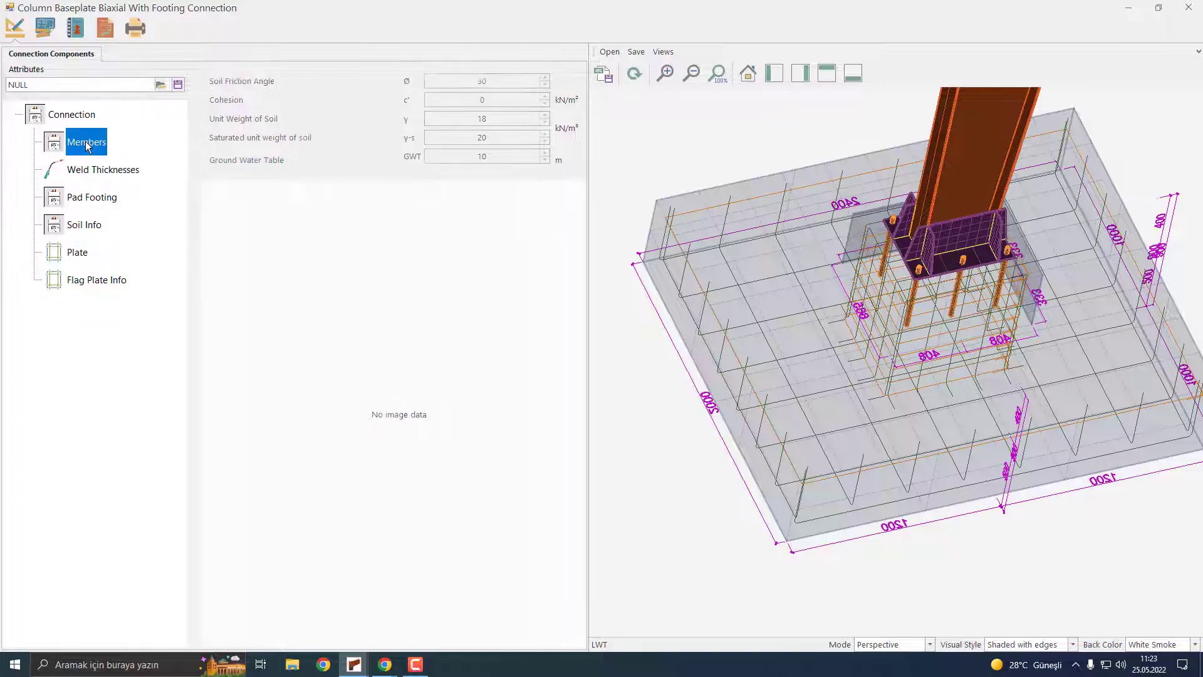
click(105, 28)
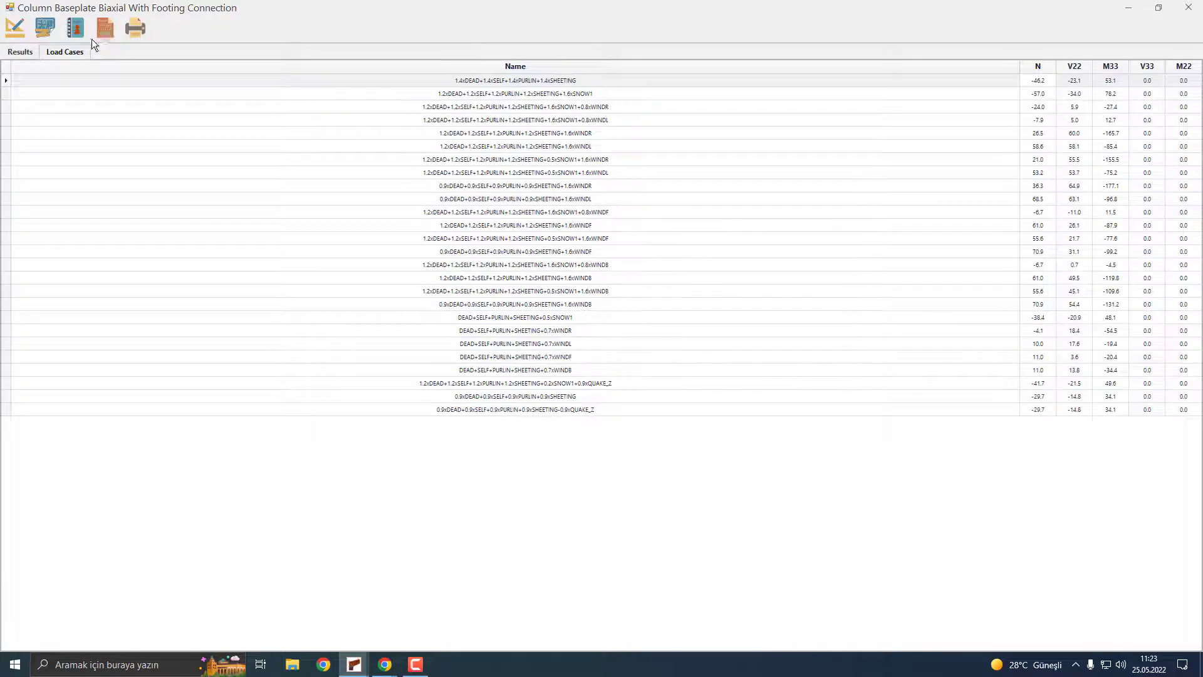
click(23, 54)
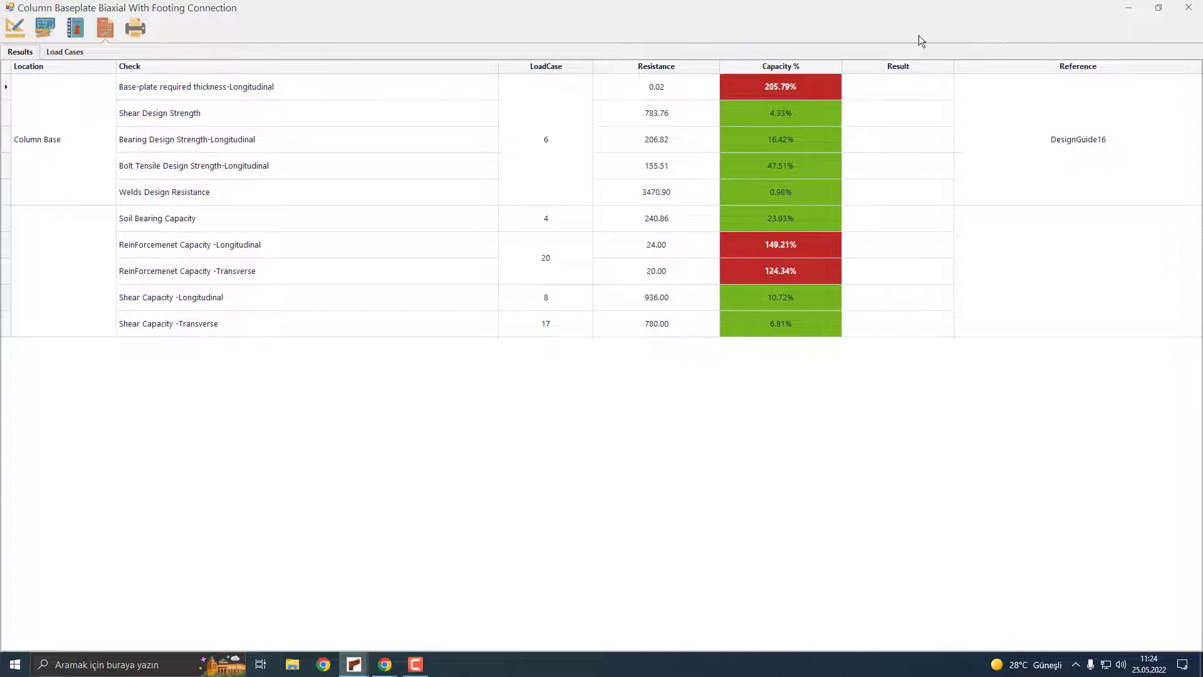
Set the node 21 base plate's thickness to 20 mm, refresh the 3D model, and inspect the updated base.
click(14, 30)
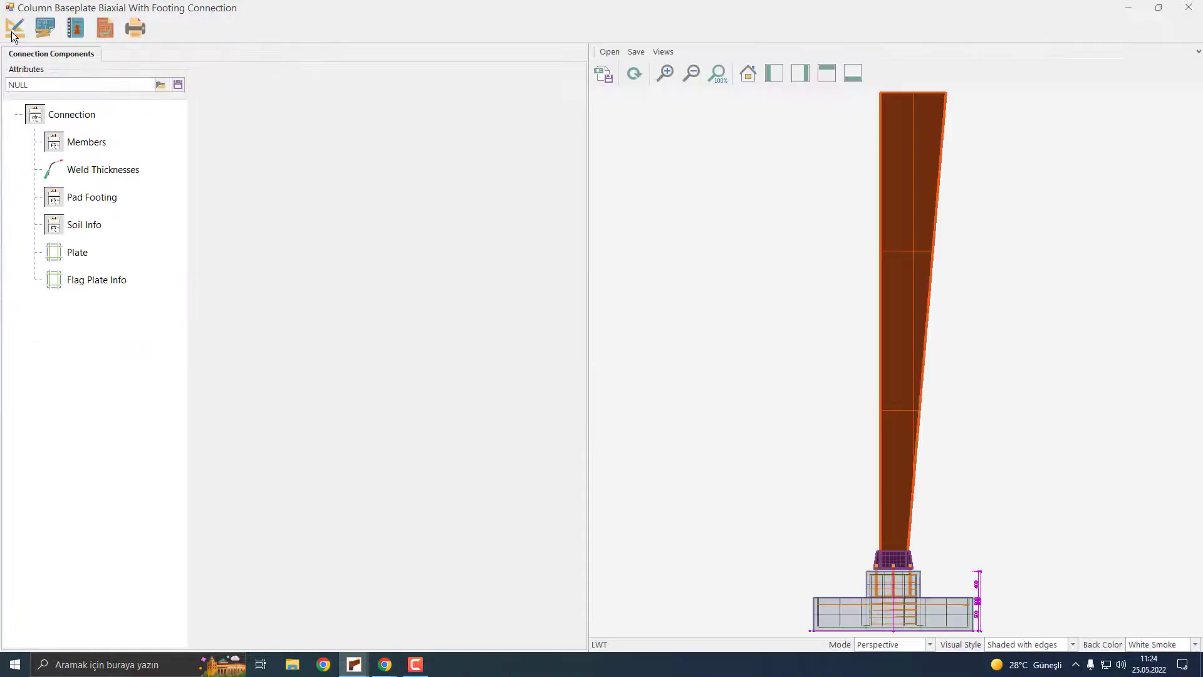
click(82, 143)
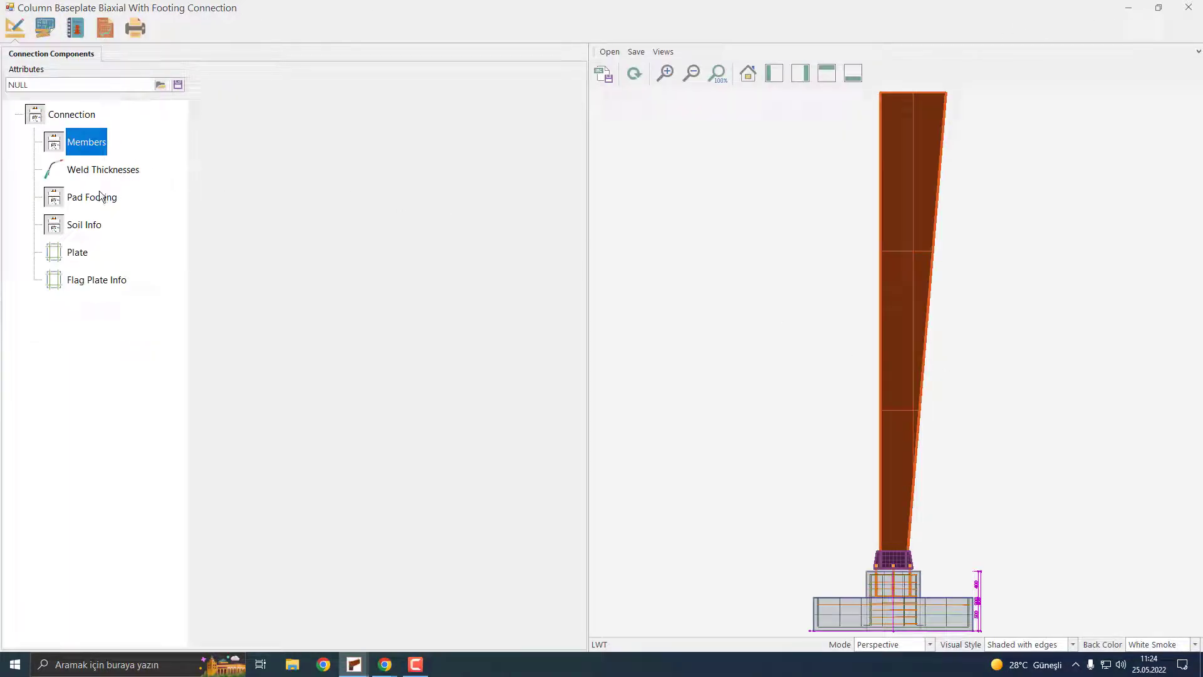
click(80, 254)
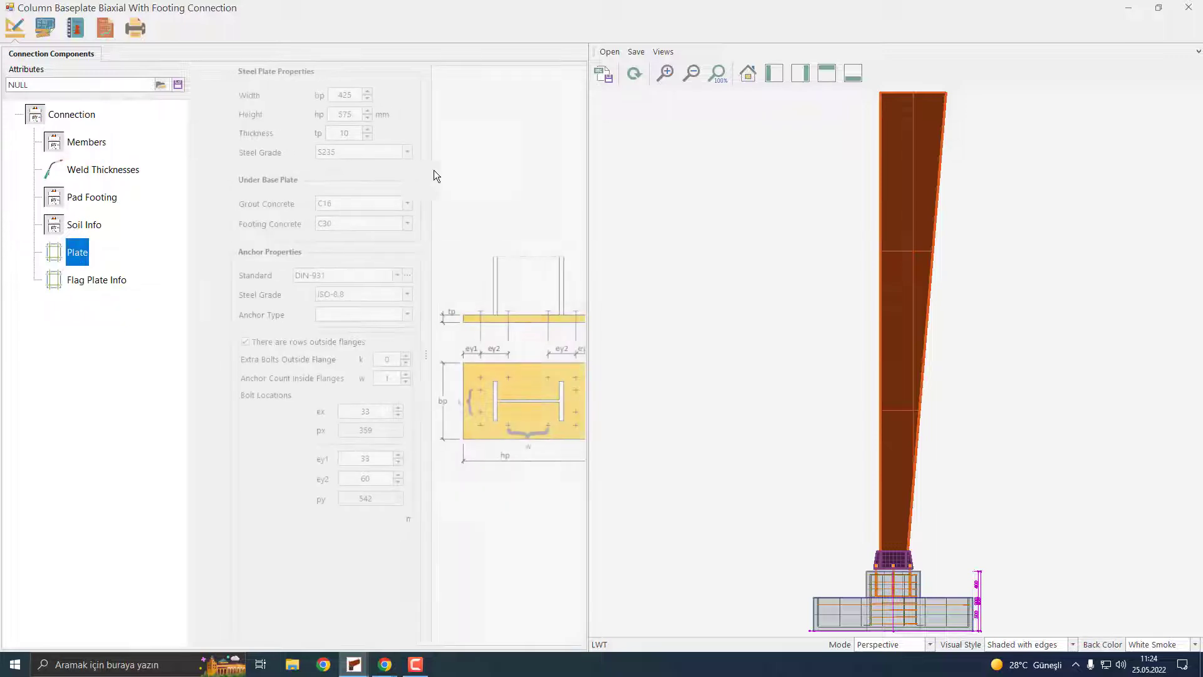
click(325, 130)
click(325, 129)
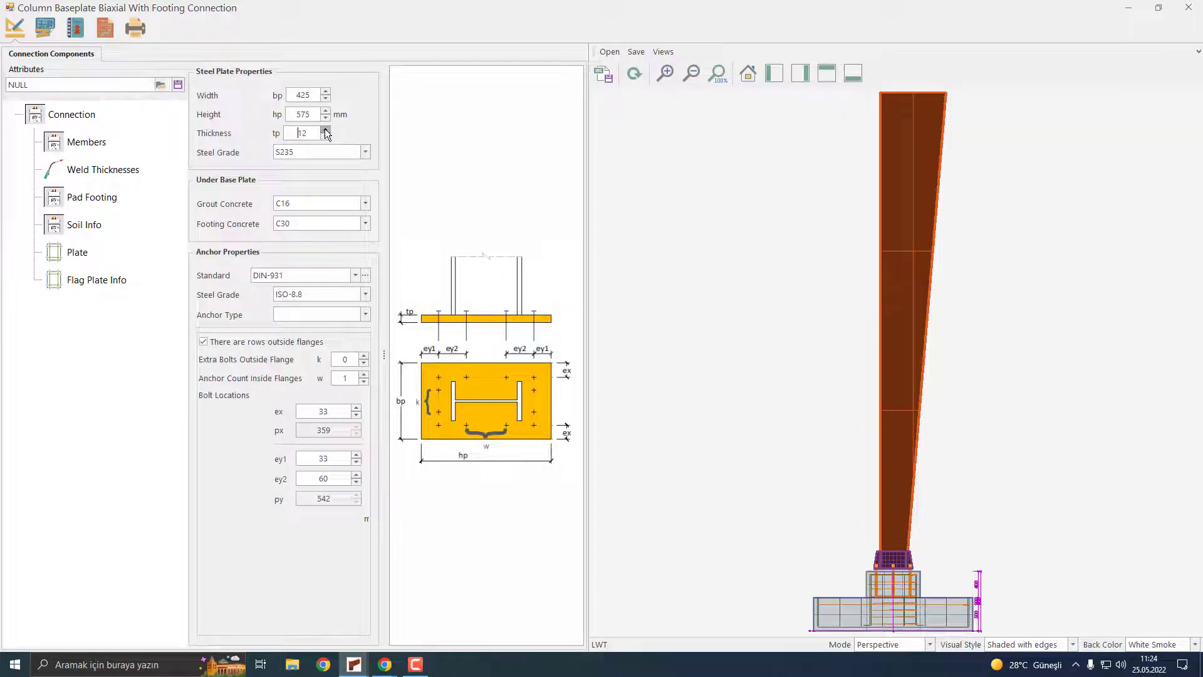
click(634, 74)
middle_drag(792, 411, 850, 468)
scroll(849, 468, up, 7)
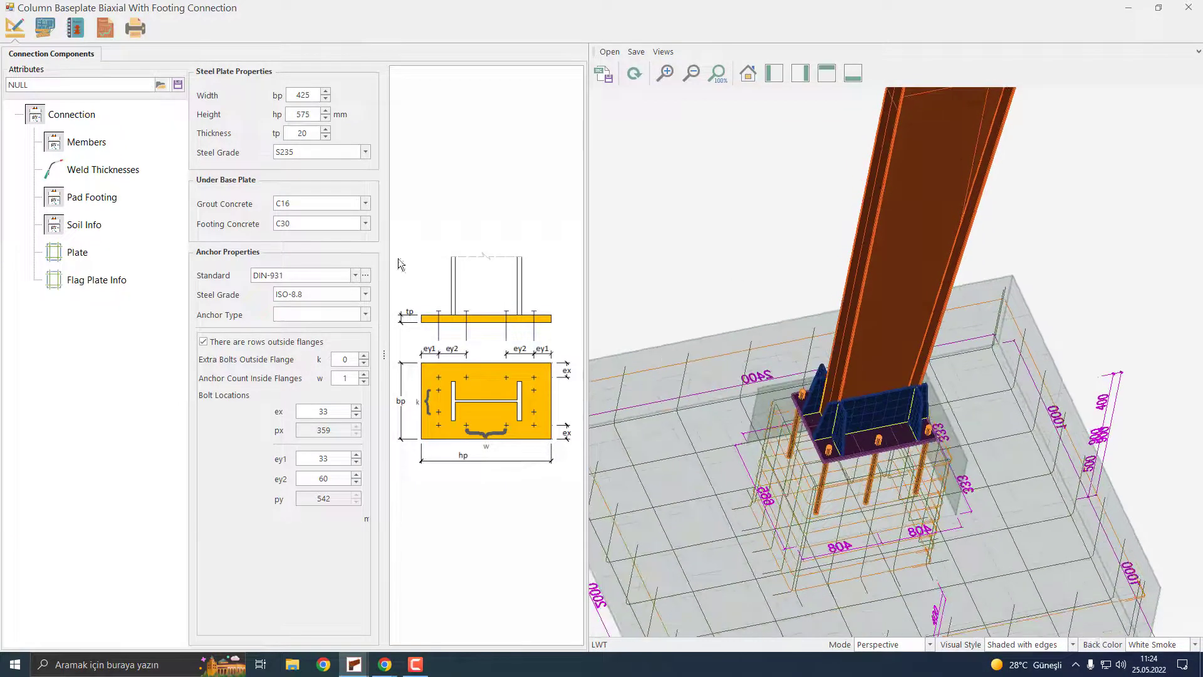
Recheck the node 21 base connection's capacity results and close it with the changes saved.
click(107, 29)
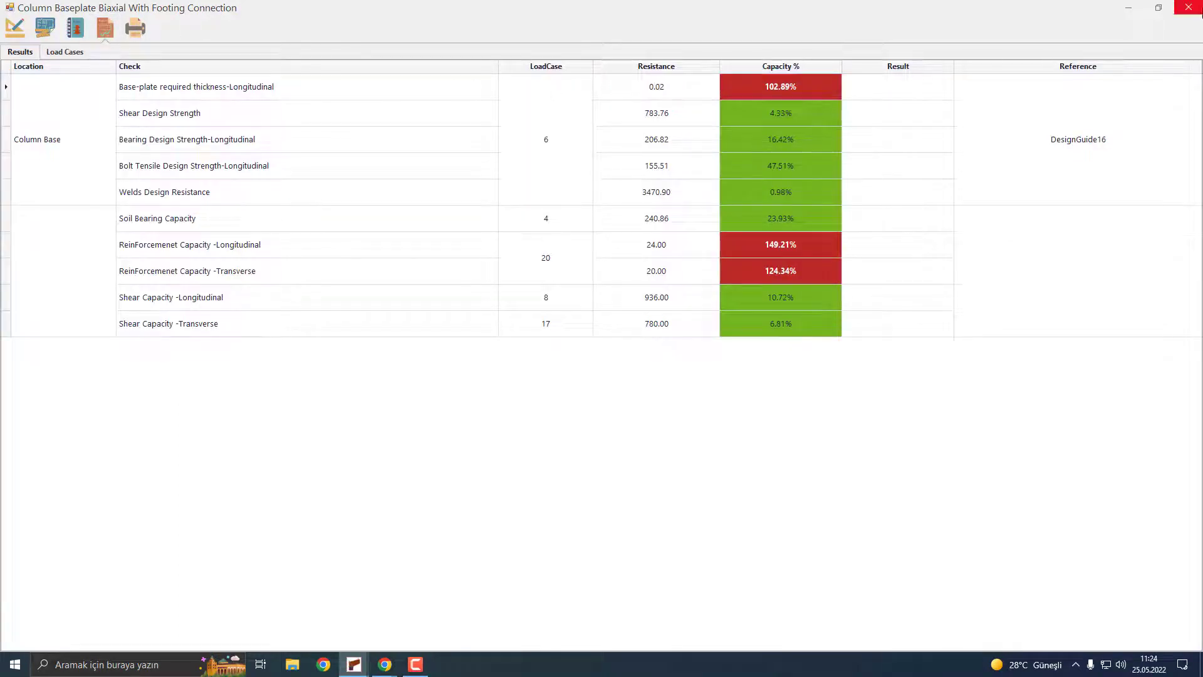
click(1185, 12)
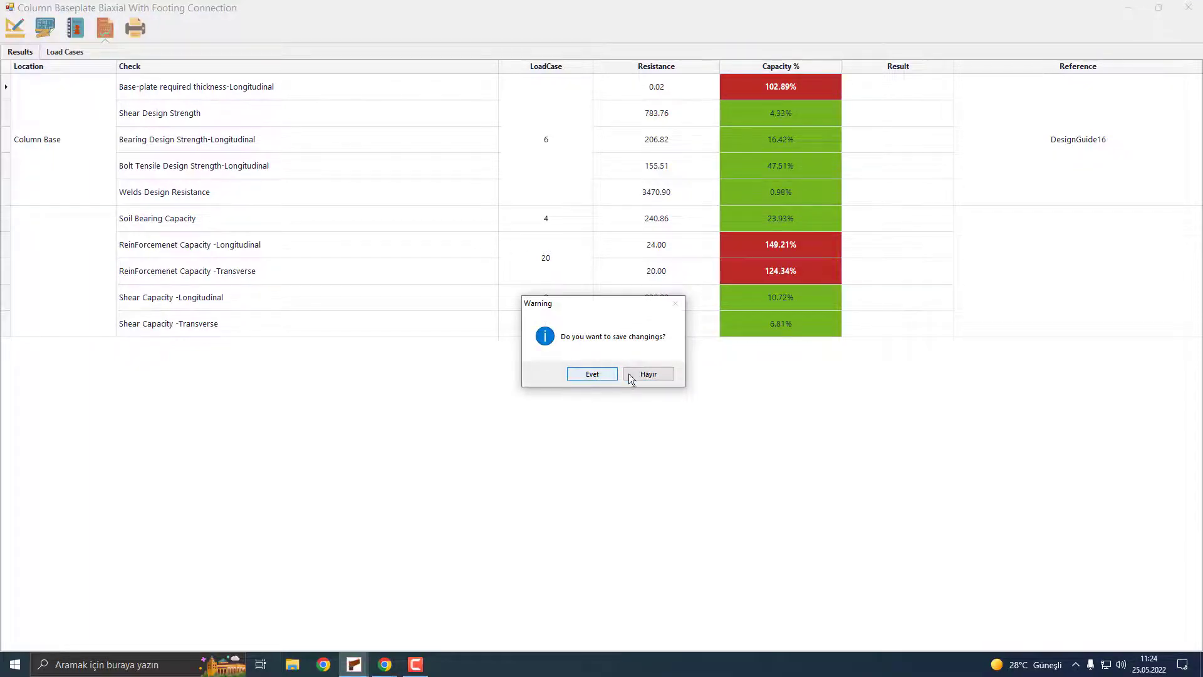
click(607, 374)
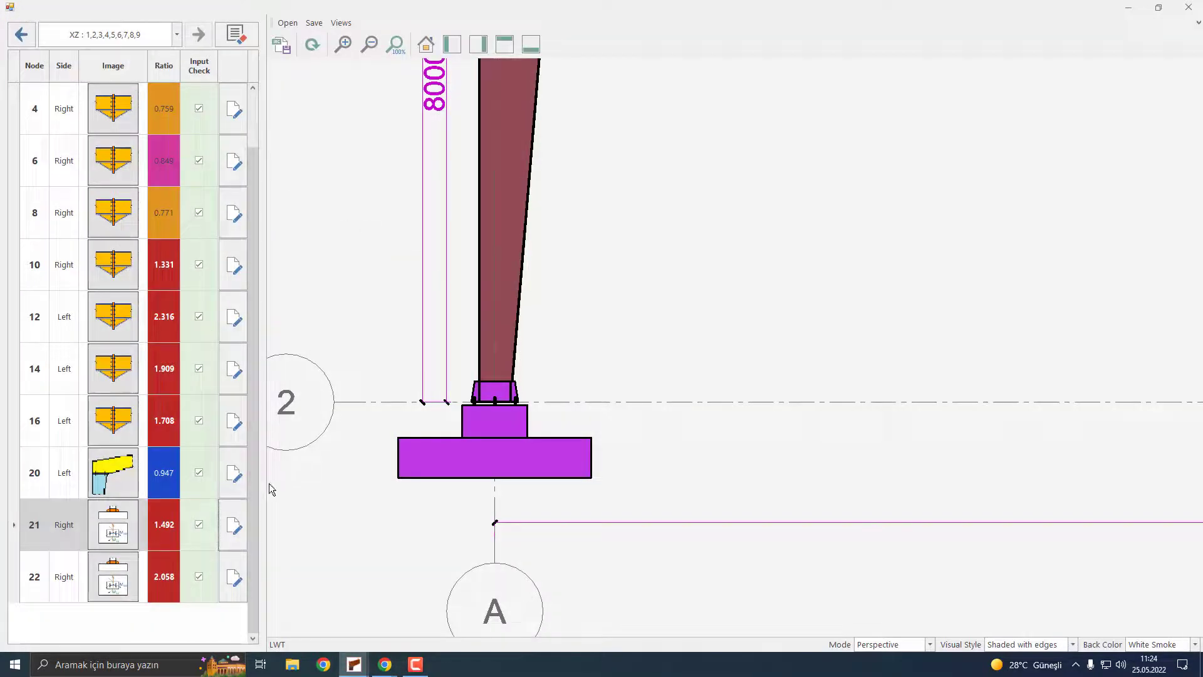
Set the node 21 base plate's thickness to 30 mm and recheck the connection's capacity results.
click(235, 526)
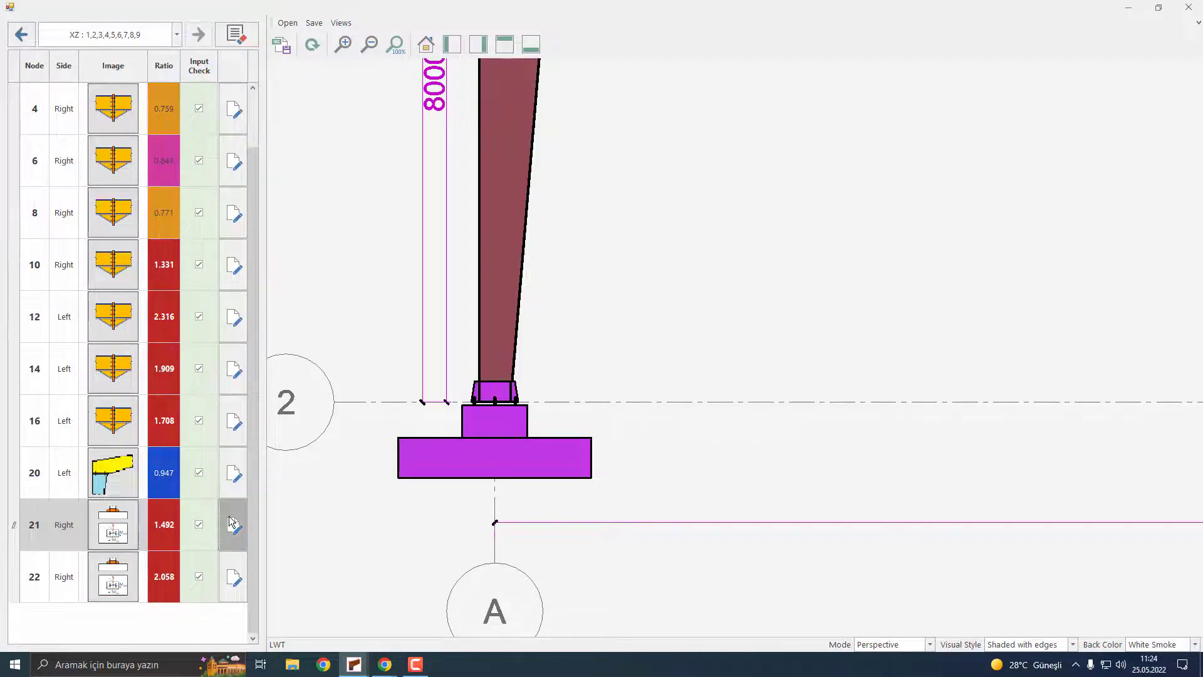
click(83, 144)
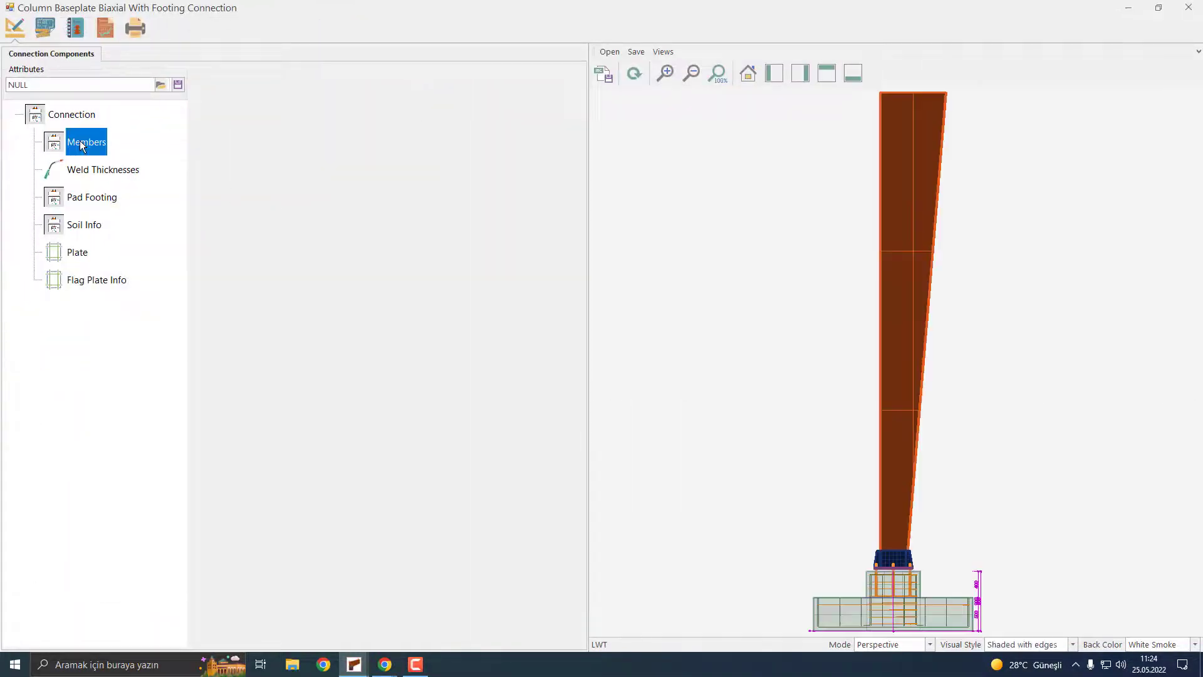
click(79, 253)
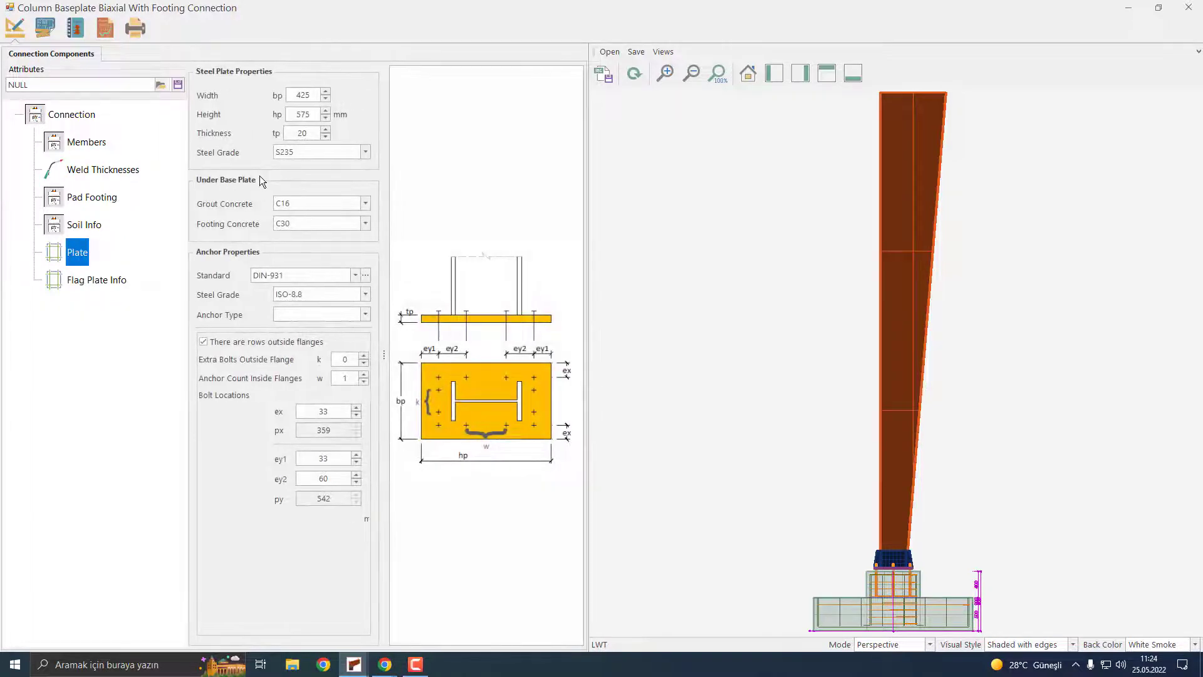
click(325, 130)
click(325, 129)
click(325, 129)
click(325, 129)
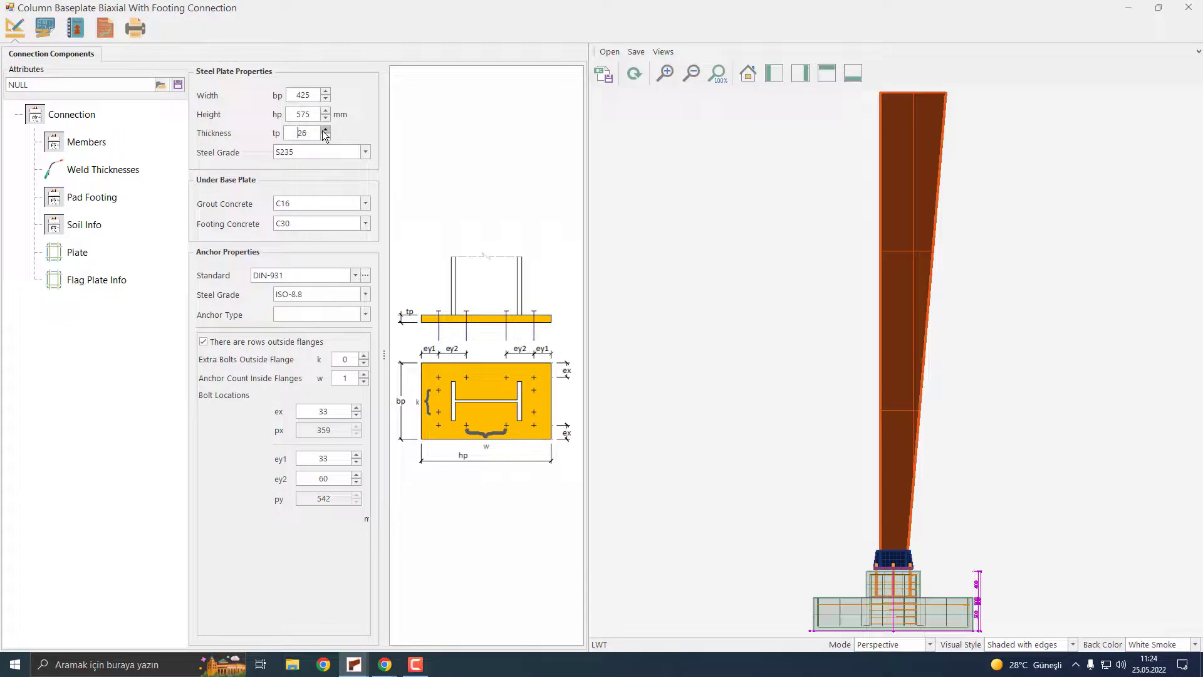
click(323, 130)
click(323, 131)
click(323, 130)
click(323, 131)
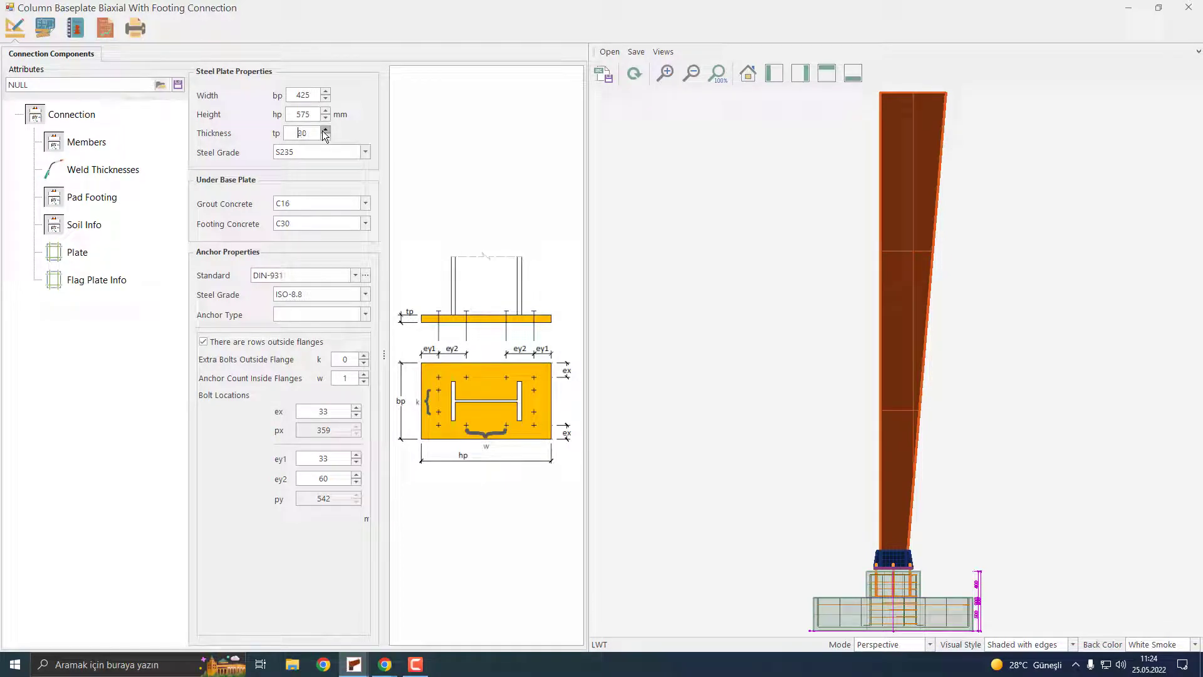
click(642, 71)
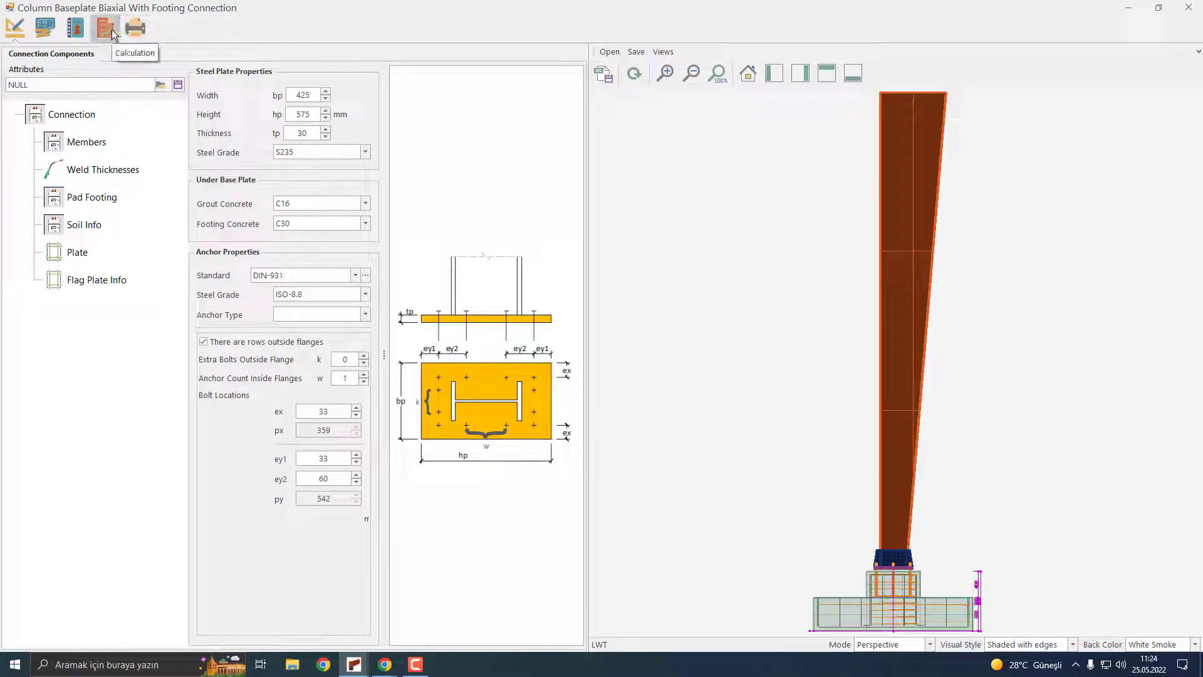
click(112, 28)
click(21, 52)
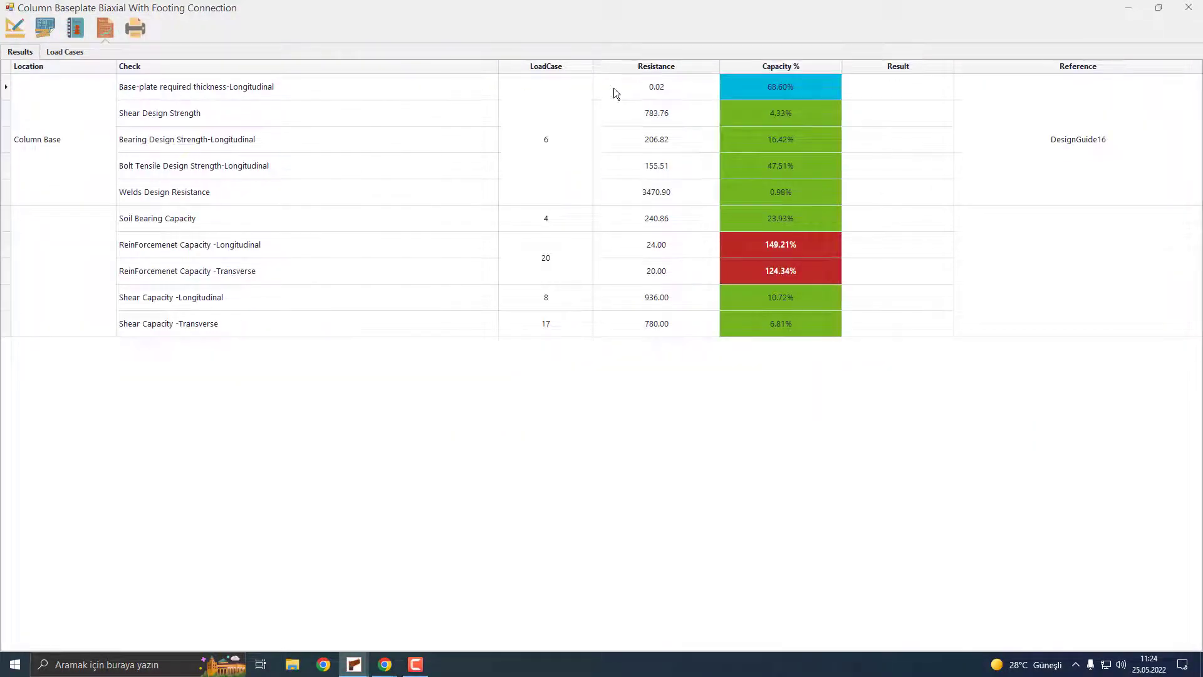
Set the diameter of the pad footing's longitudinal and transverse rebars to 20 mm.
click(18, 34)
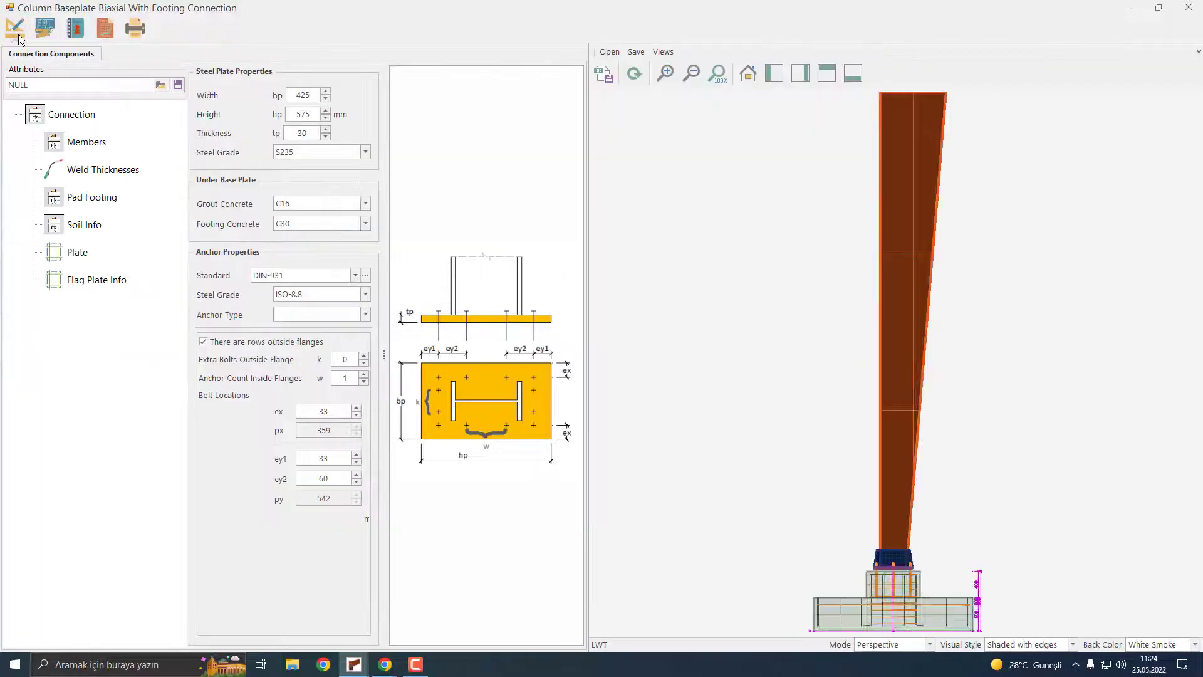
click(89, 199)
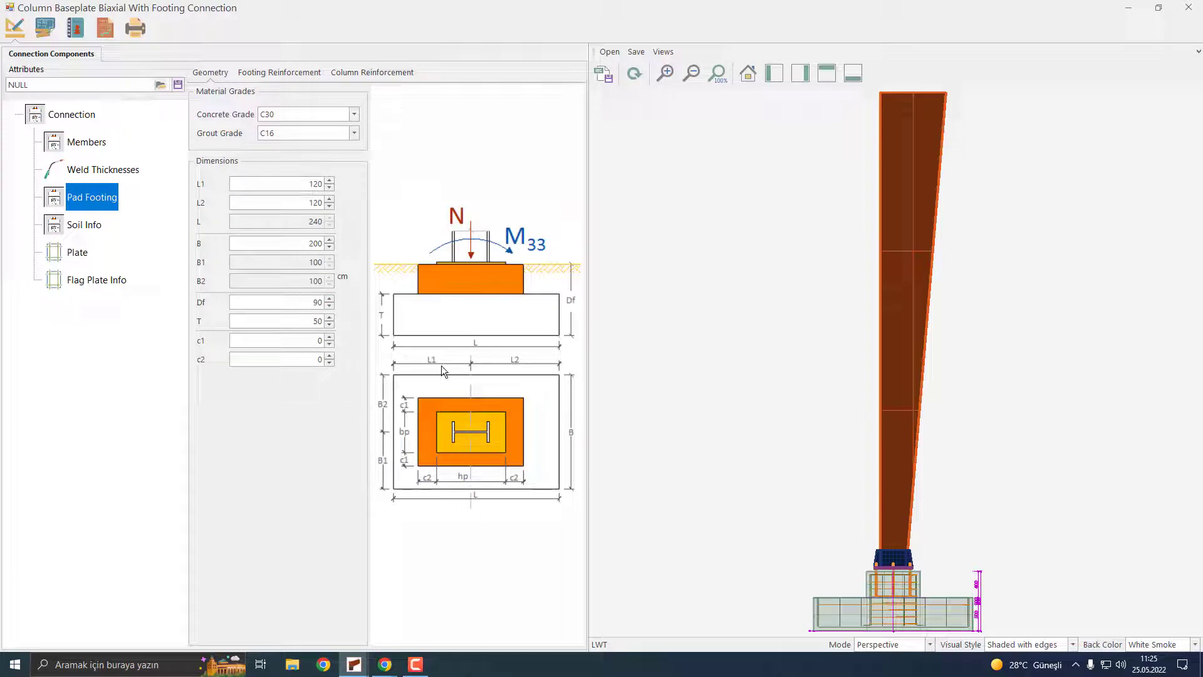
click(301, 74)
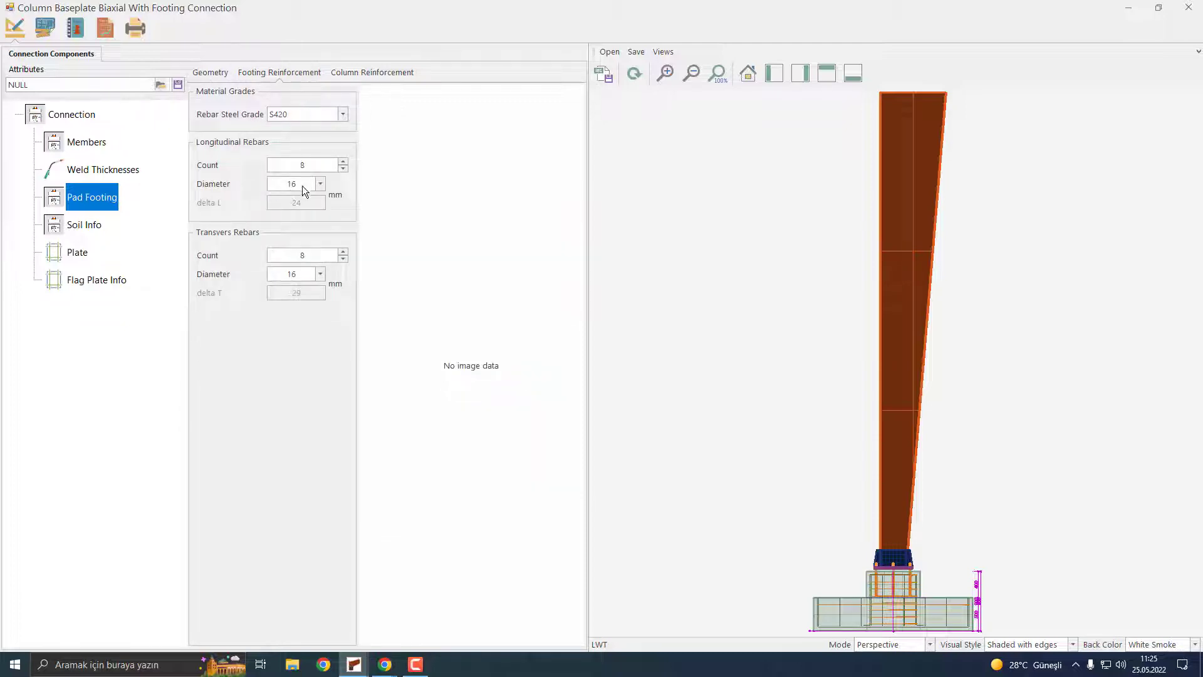
click(320, 184)
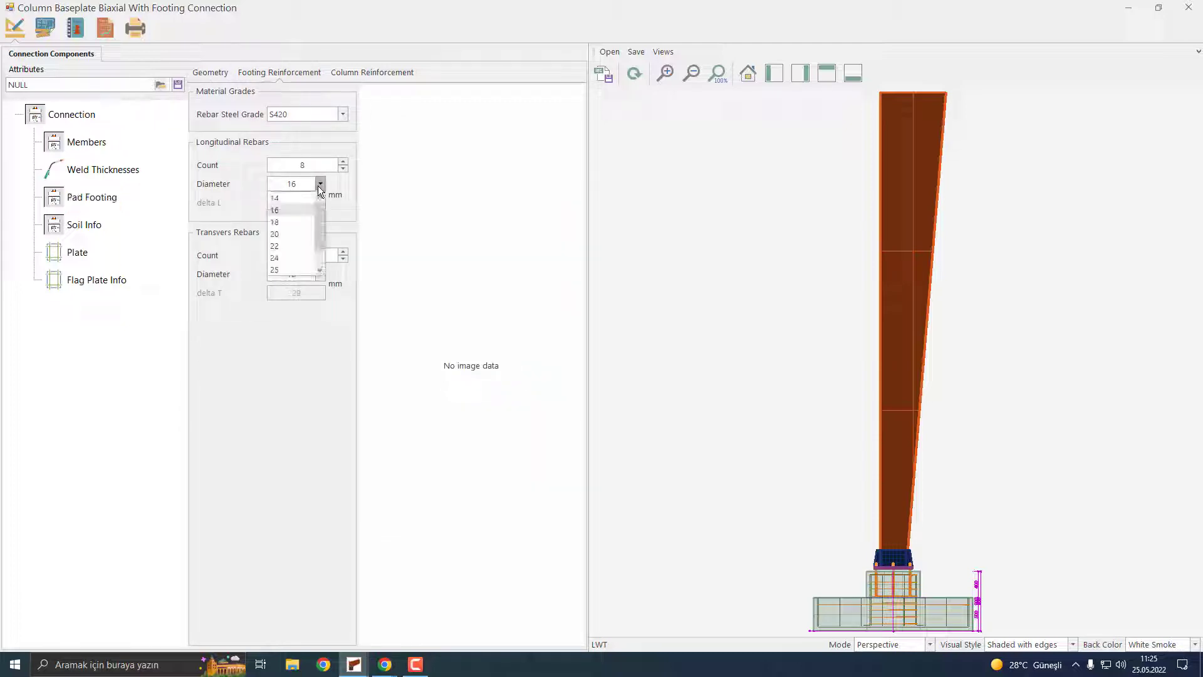
click(301, 236)
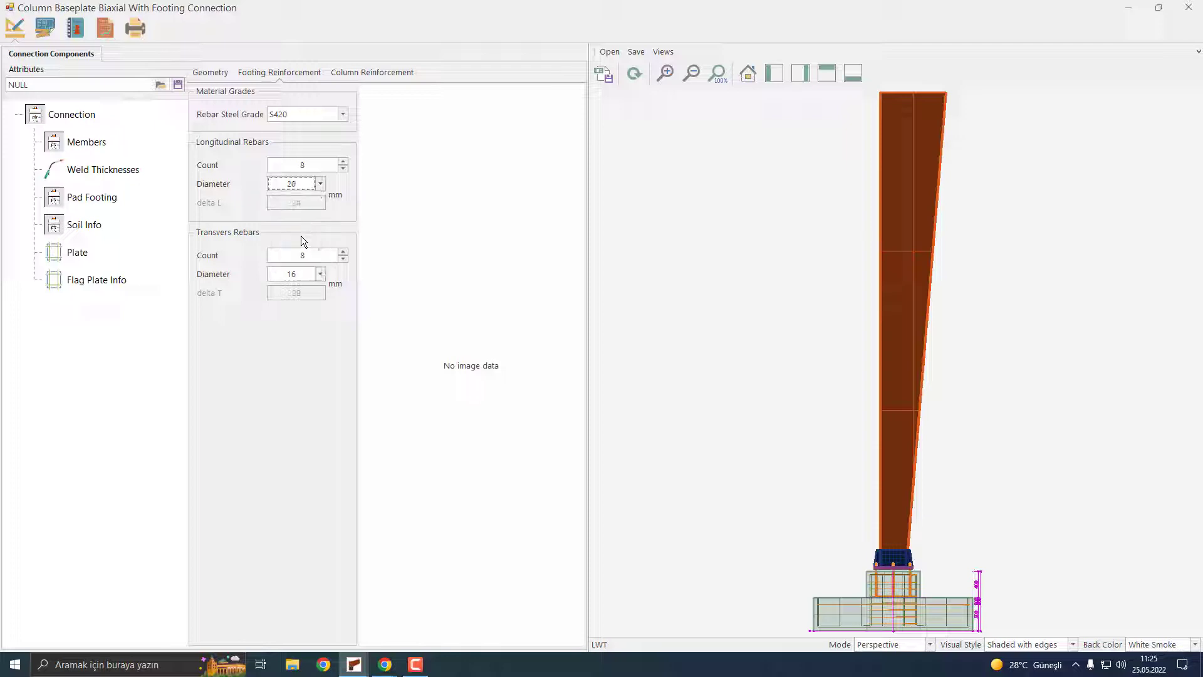
click(311, 274)
click(290, 324)
Recheck the capacity results with the new footing reinforcement and close the node 21 base connection with the changes saved.
click(107, 38)
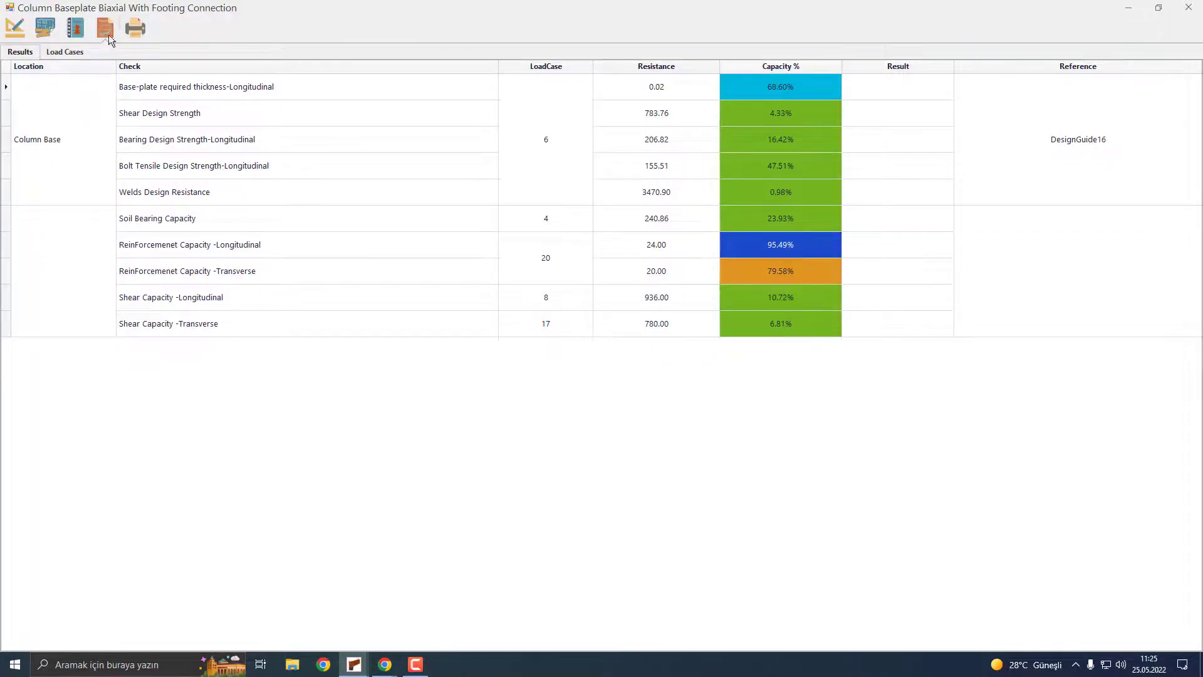
click(1188, 7)
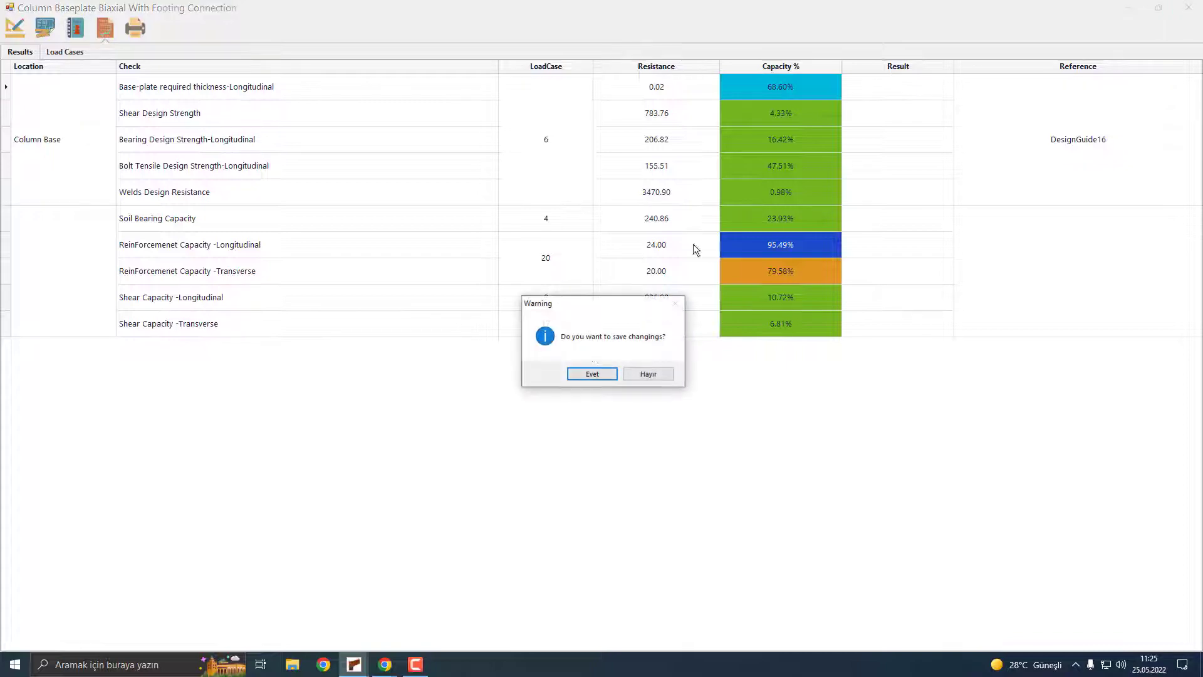
click(592, 374)
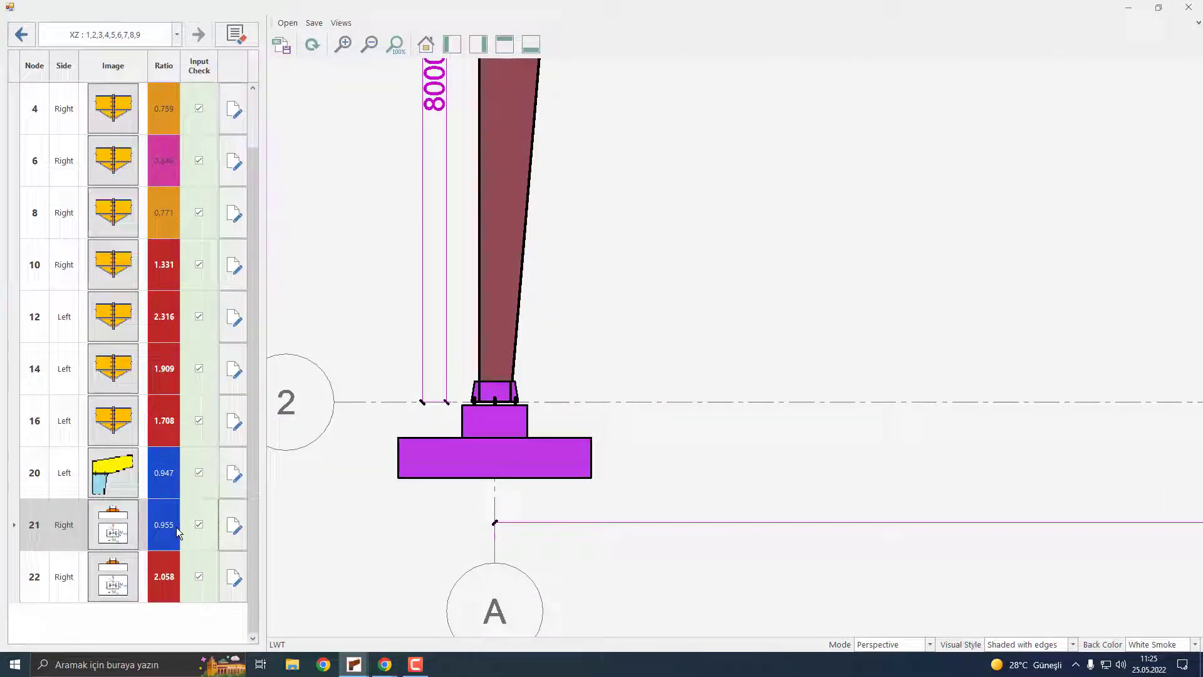
Reopen the node 21 base connection, set one extra bolt outside the flange and anchor type M24, and refresh the 3D model.
click(239, 544)
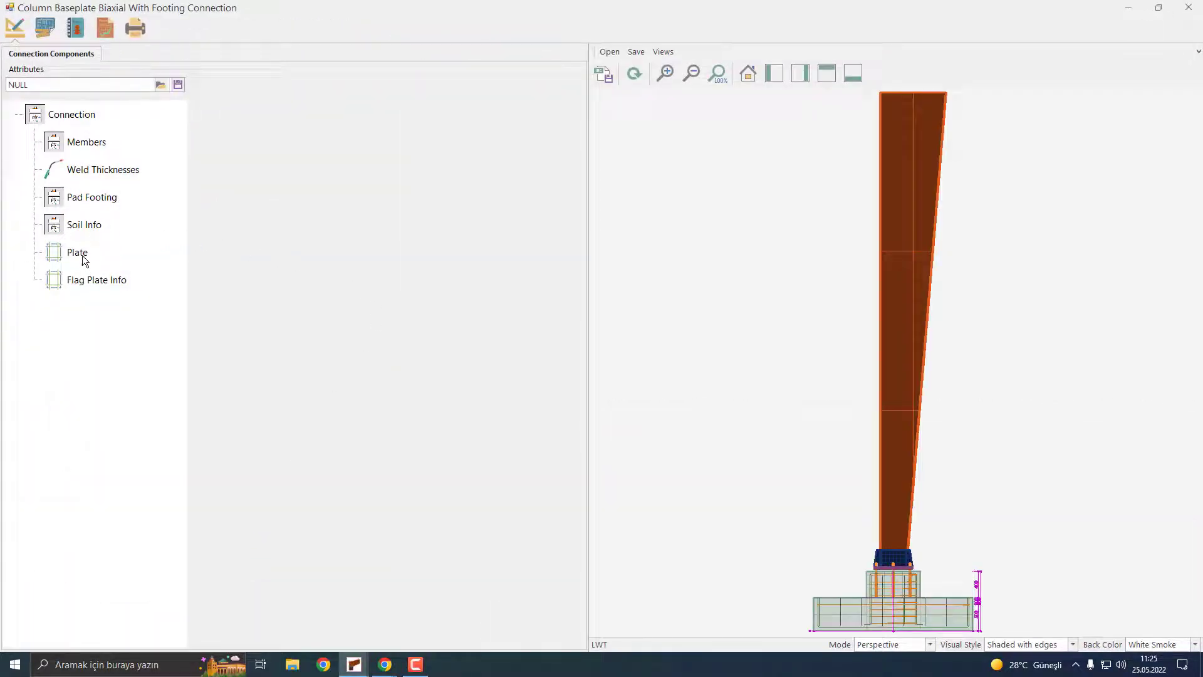
click(82, 257)
middle_drag(883, 462, 923, 548)
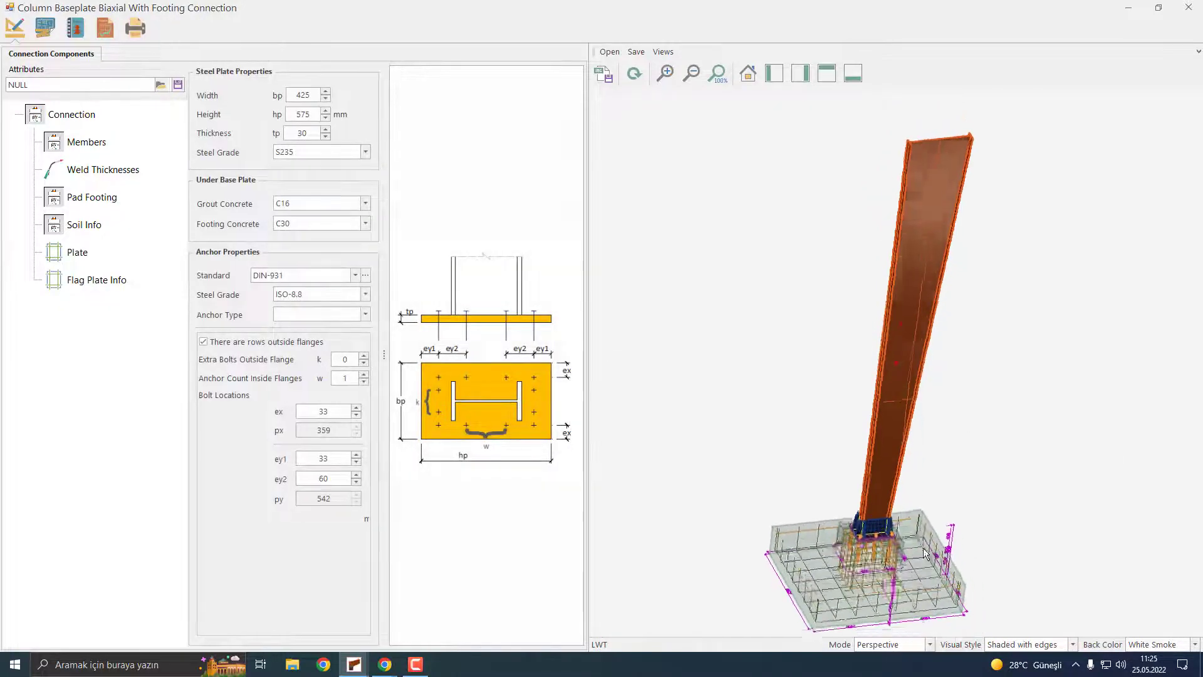
scroll(925, 554, up, 6)
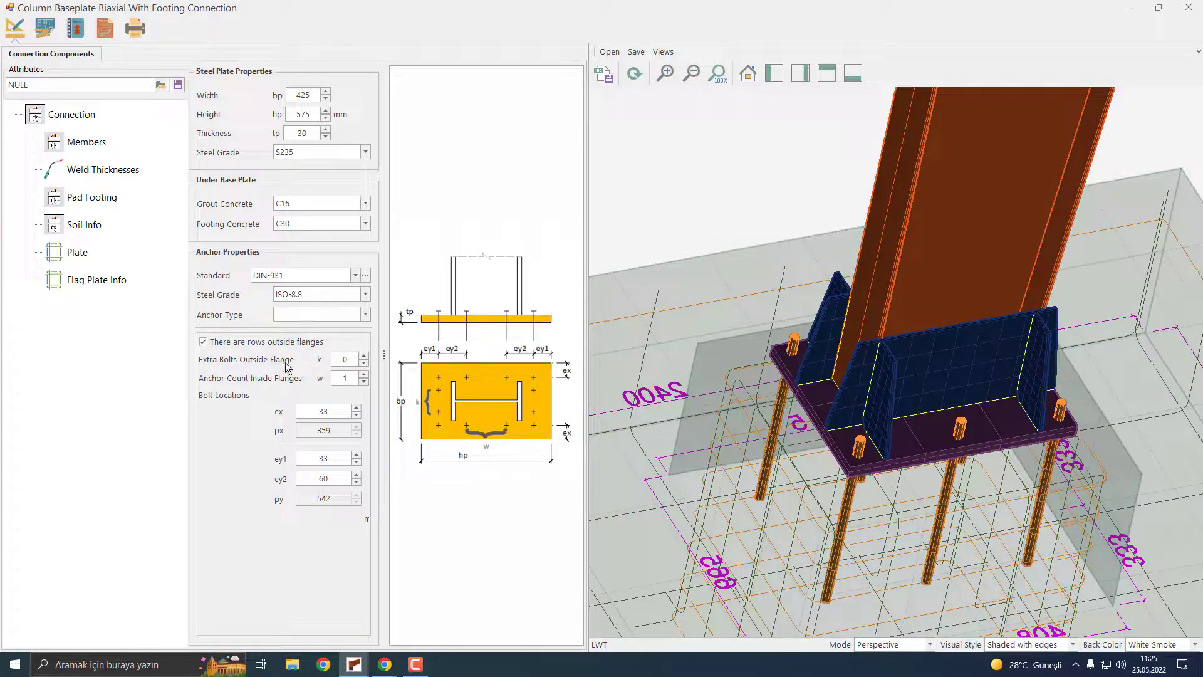
click(363, 355)
click(342, 315)
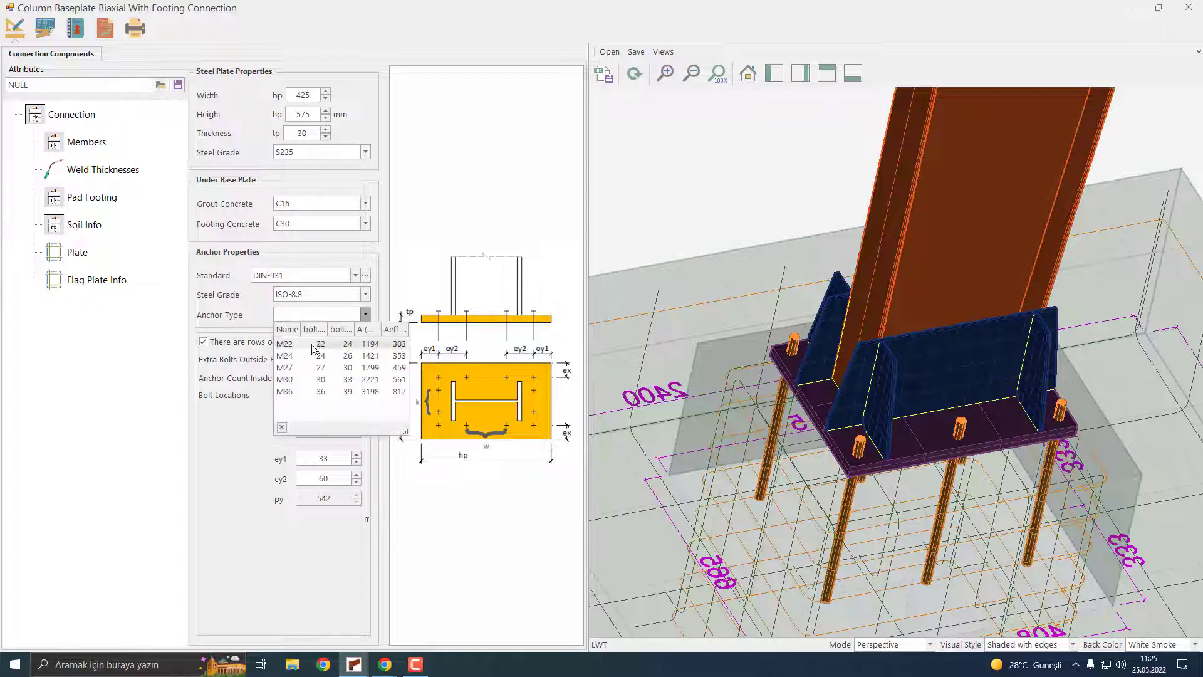
click(311, 367)
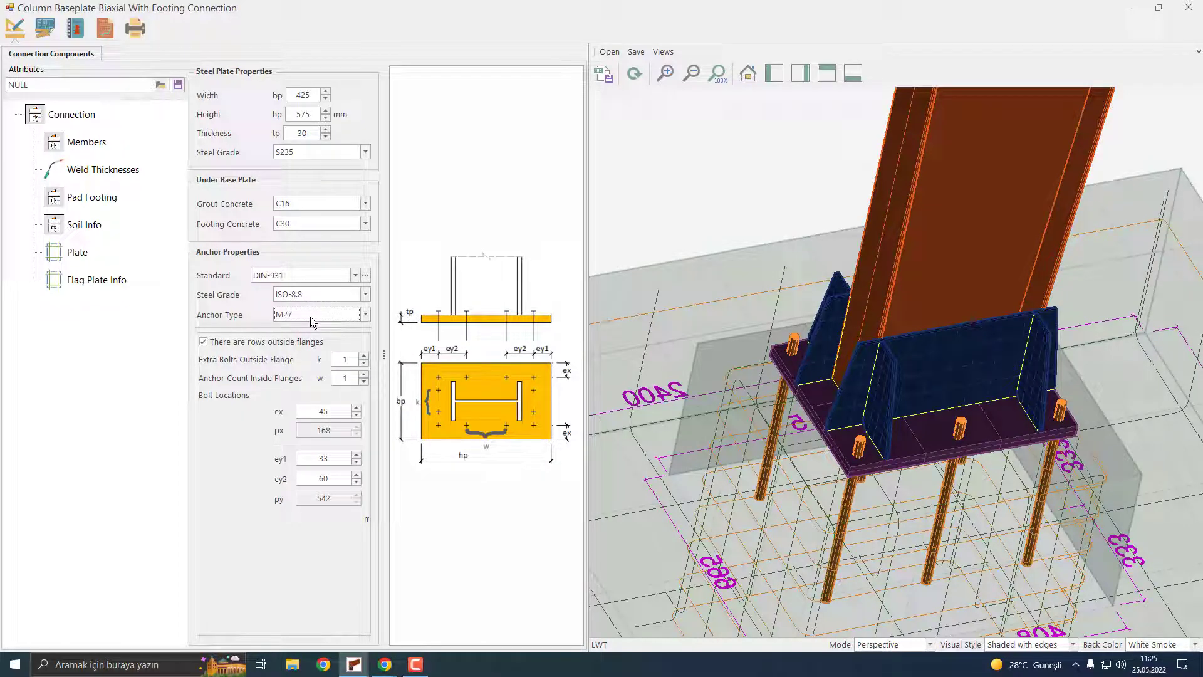
click(310, 318)
click(302, 357)
click(634, 73)
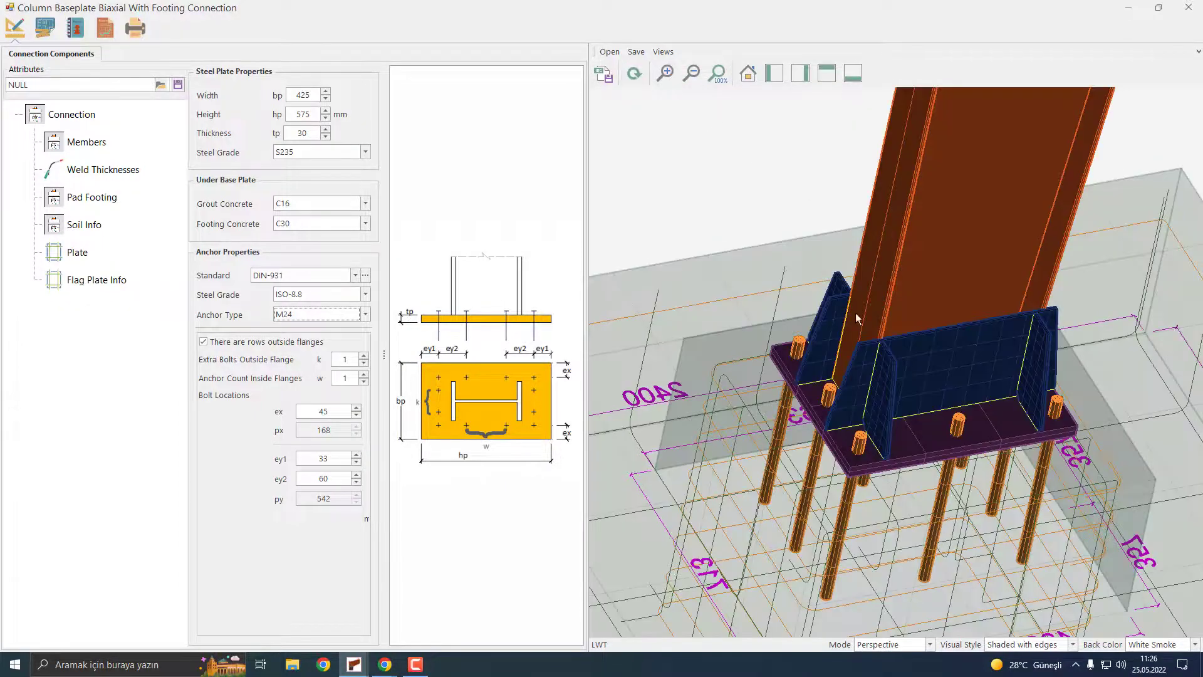
Save the base connection's settings as an attribute file and close the connection with the changes saved.
click(178, 84)
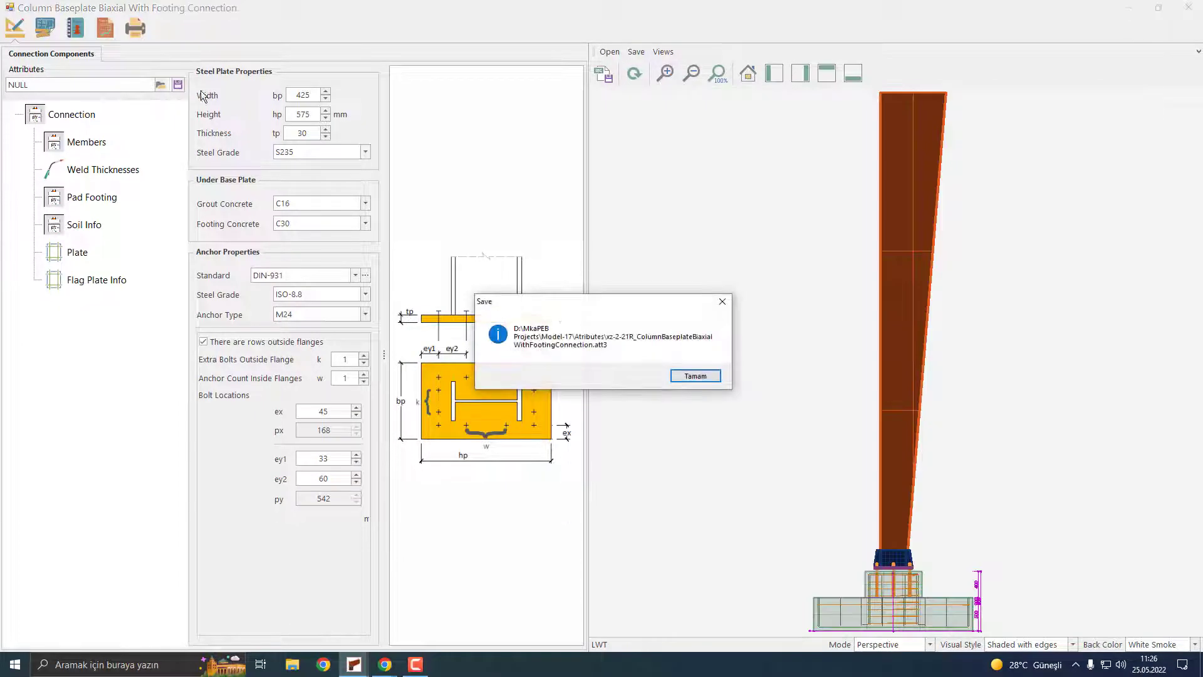
click(714, 375)
click(1188, 7)
click(616, 374)
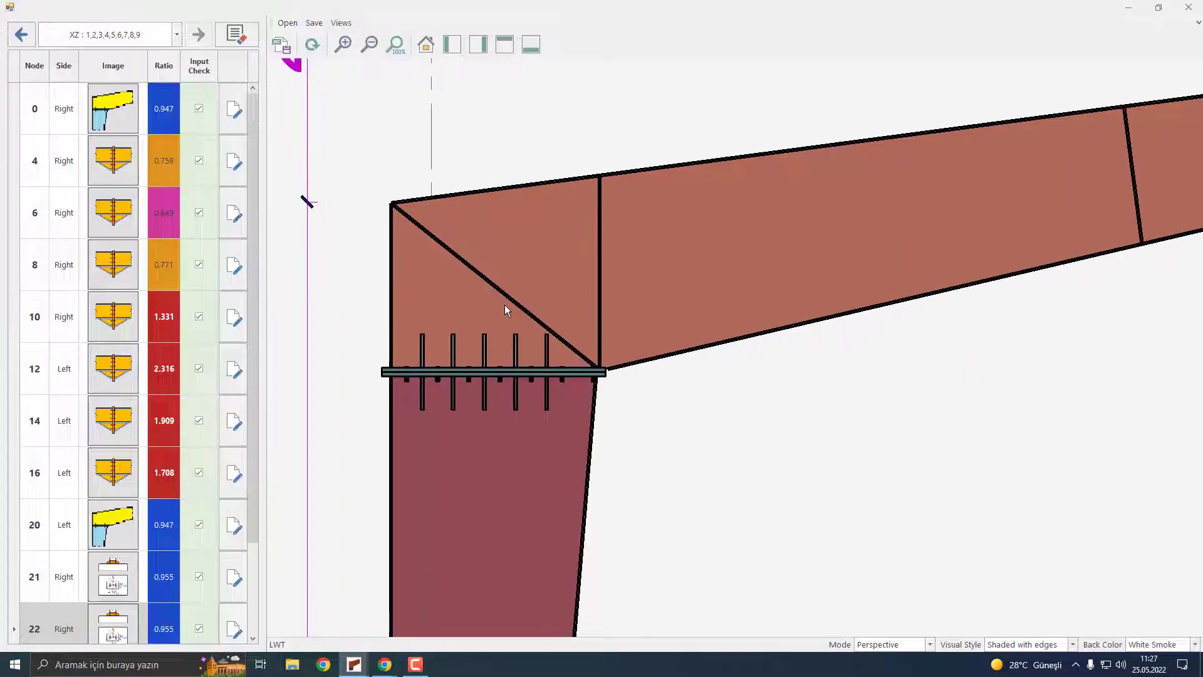
Change node 0's connection type to Beam Column EndPlate Tapered Side, open the connection, and inspect its 3D model.
click(119, 109)
click(117, 212)
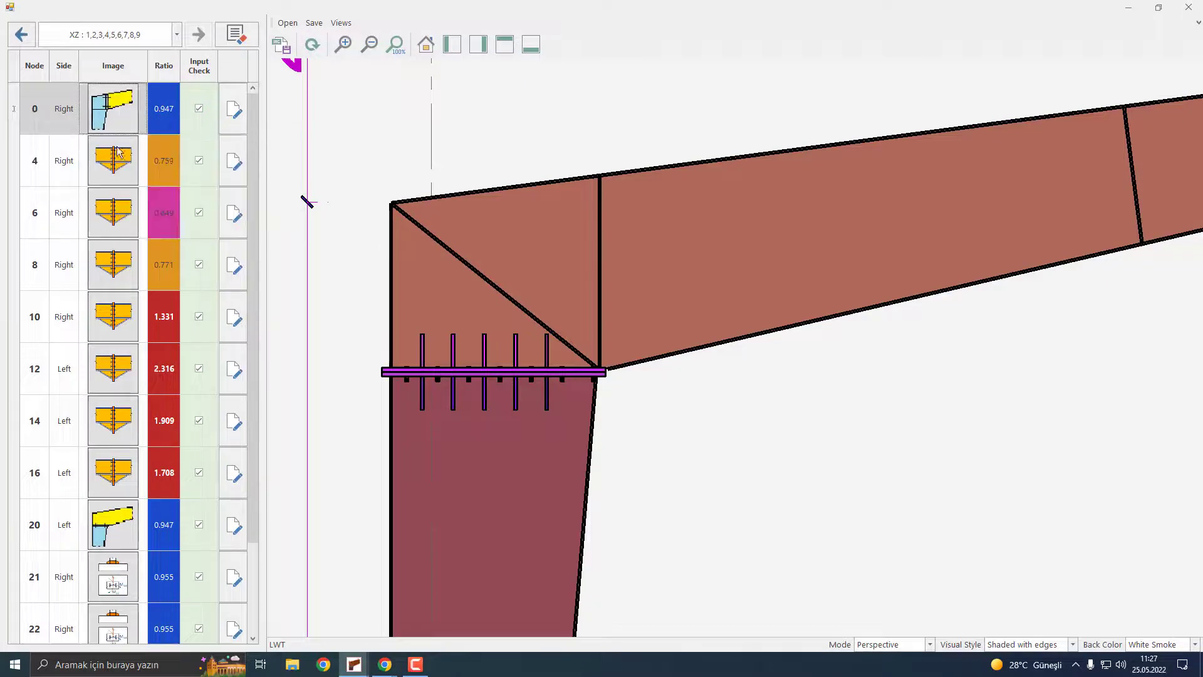
click(232, 125)
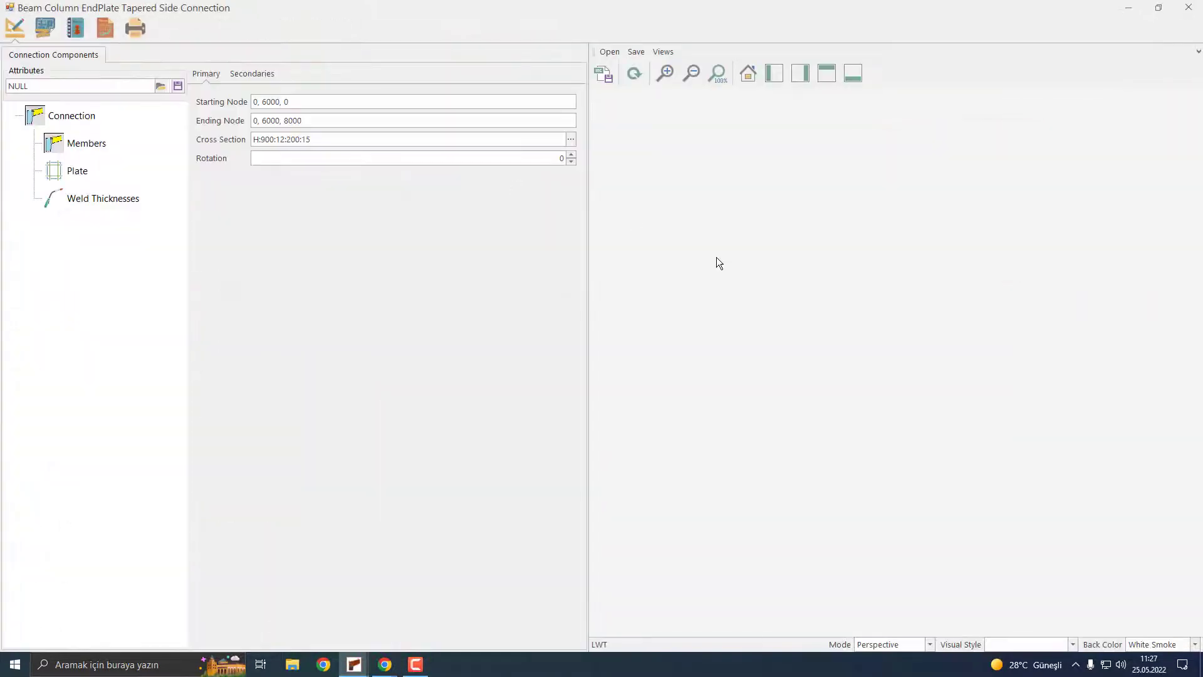
mouse_move(842, 291)
middle_down()
mouse_move(809, 283)
mouse_move(820, 284)
middle_up()
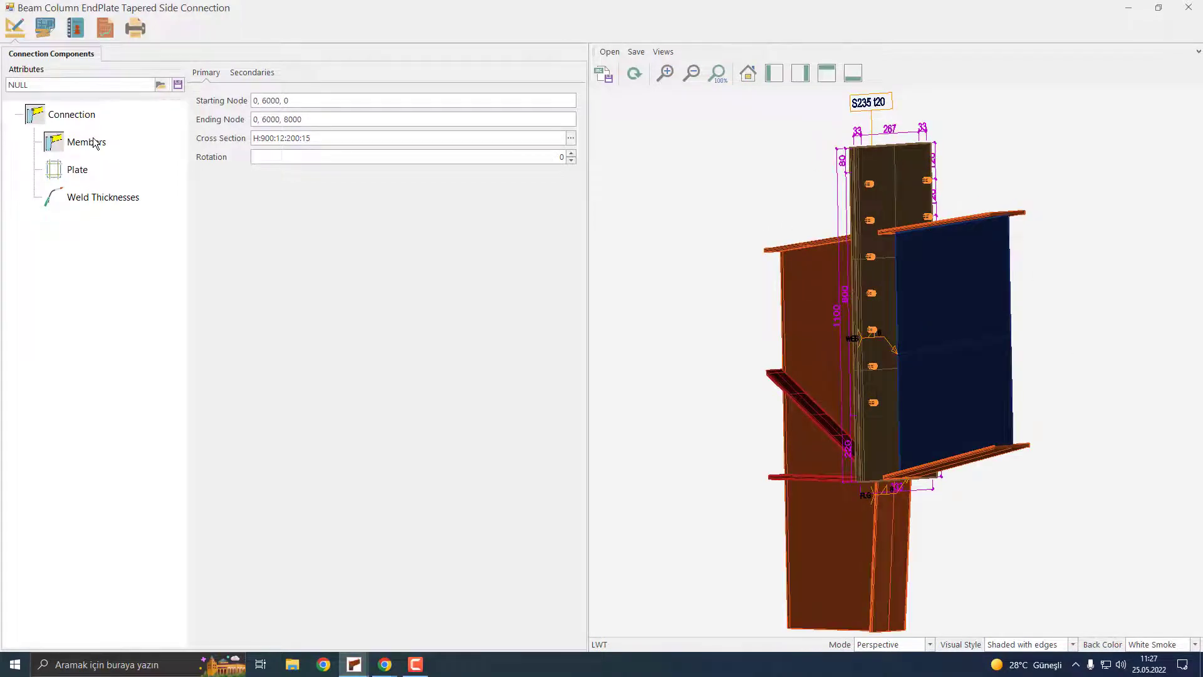
Enter 700 mm for the end plate's height, set five bolt rows inside the flanges, and refresh the 3D model.
click(77, 169)
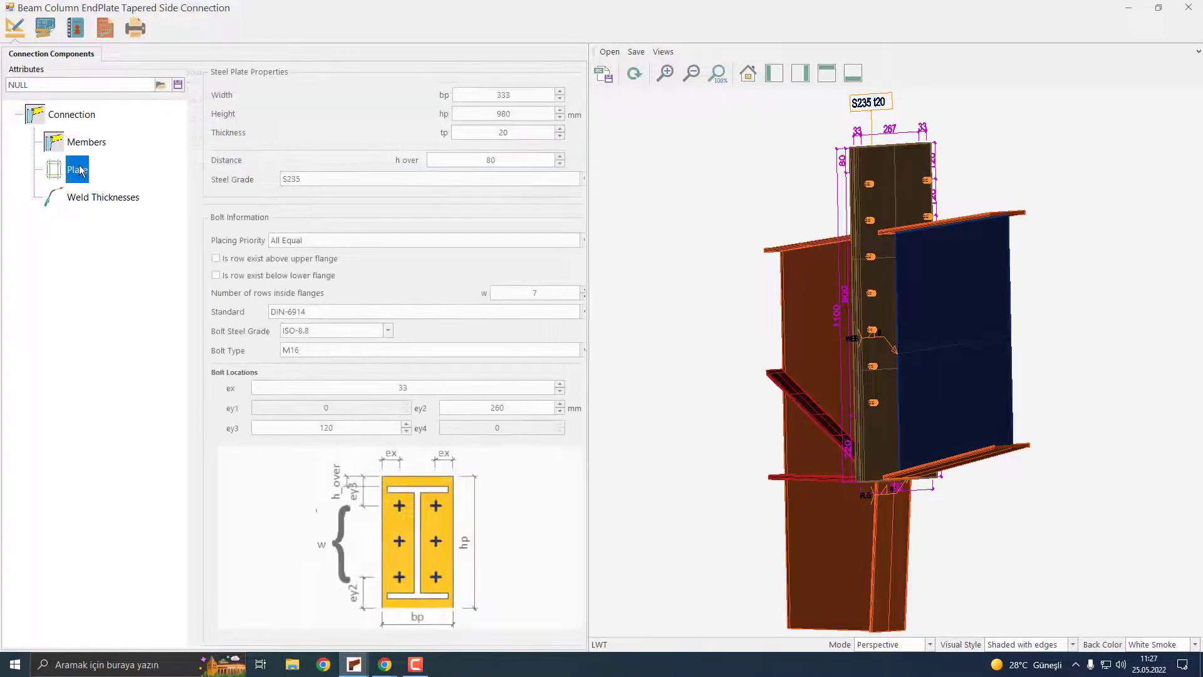
double_click(508, 115)
text(700)
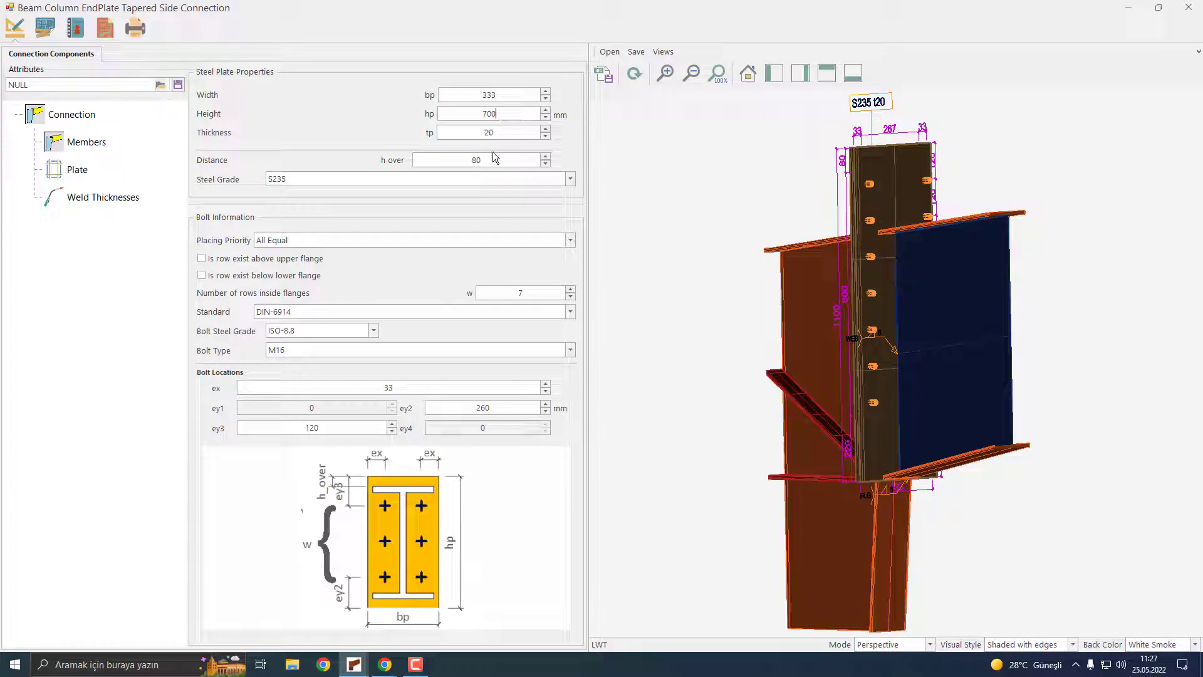
click(571, 297)
click(640, 71)
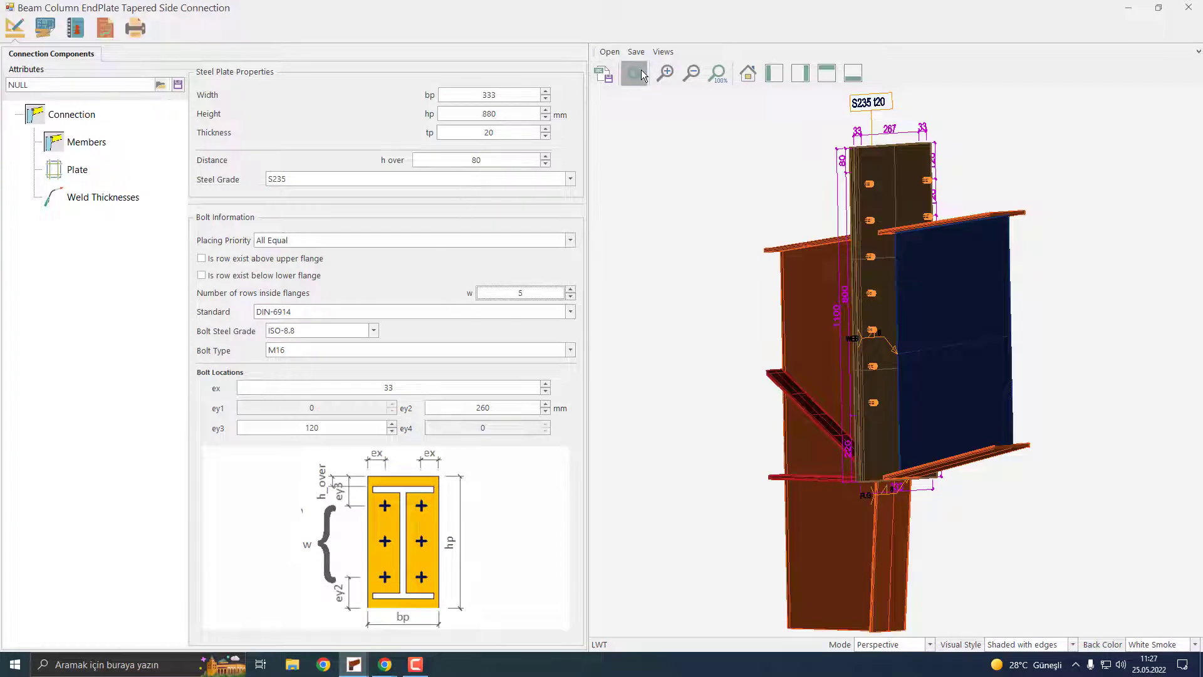
mouse_move(859, 283)
middle_down()
mouse_move(1011, 294)
mouse_move(1048, 272)
mouse_move(869, 275)
middle_up()
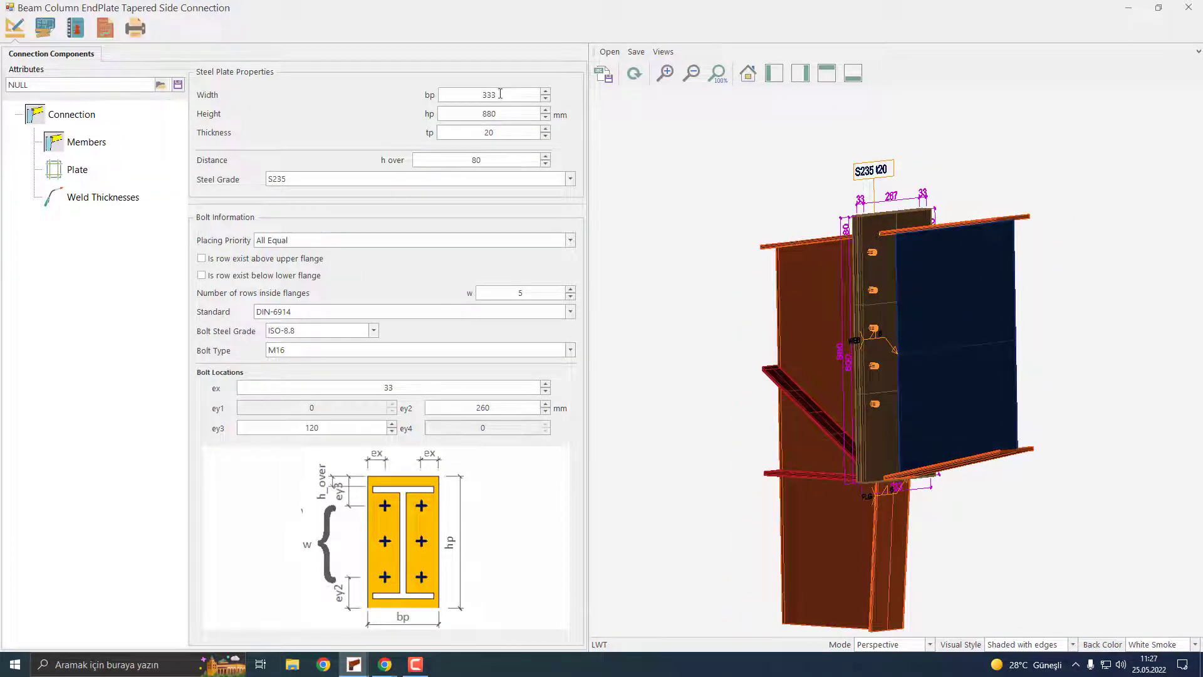
Set the end plate's width to 250 mm and its bolt type to M20, refreshing and inspecting the 3D model.
text(250)
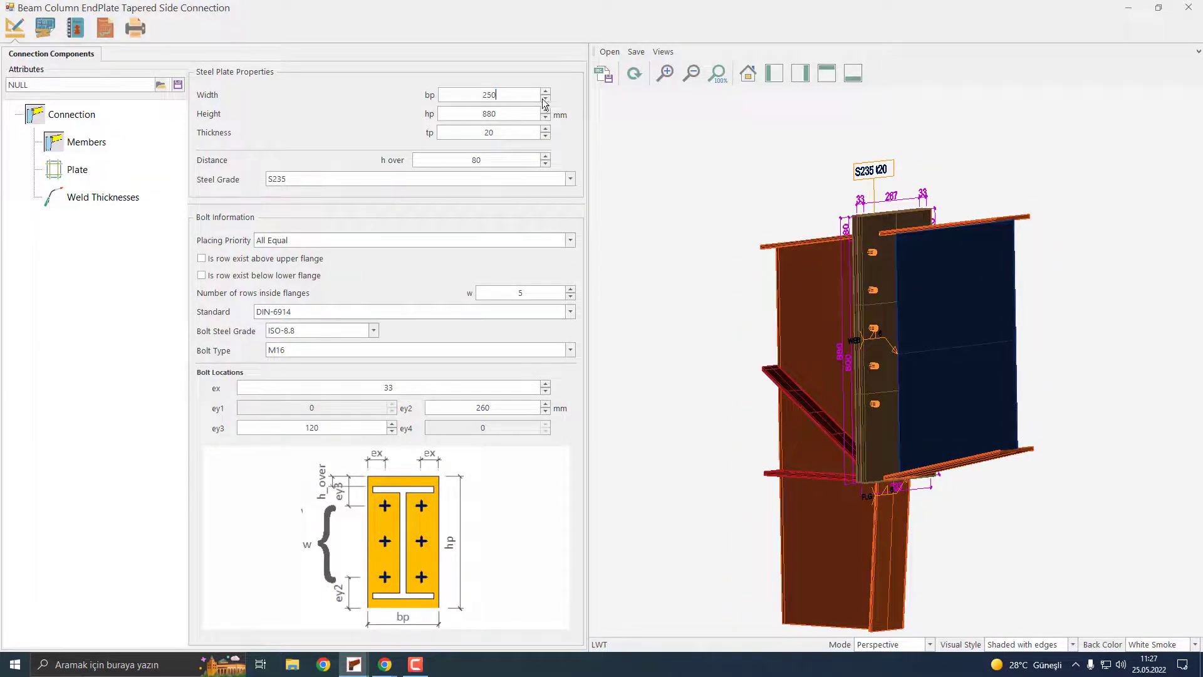
click(633, 75)
middle_drag(867, 257, 989, 258)
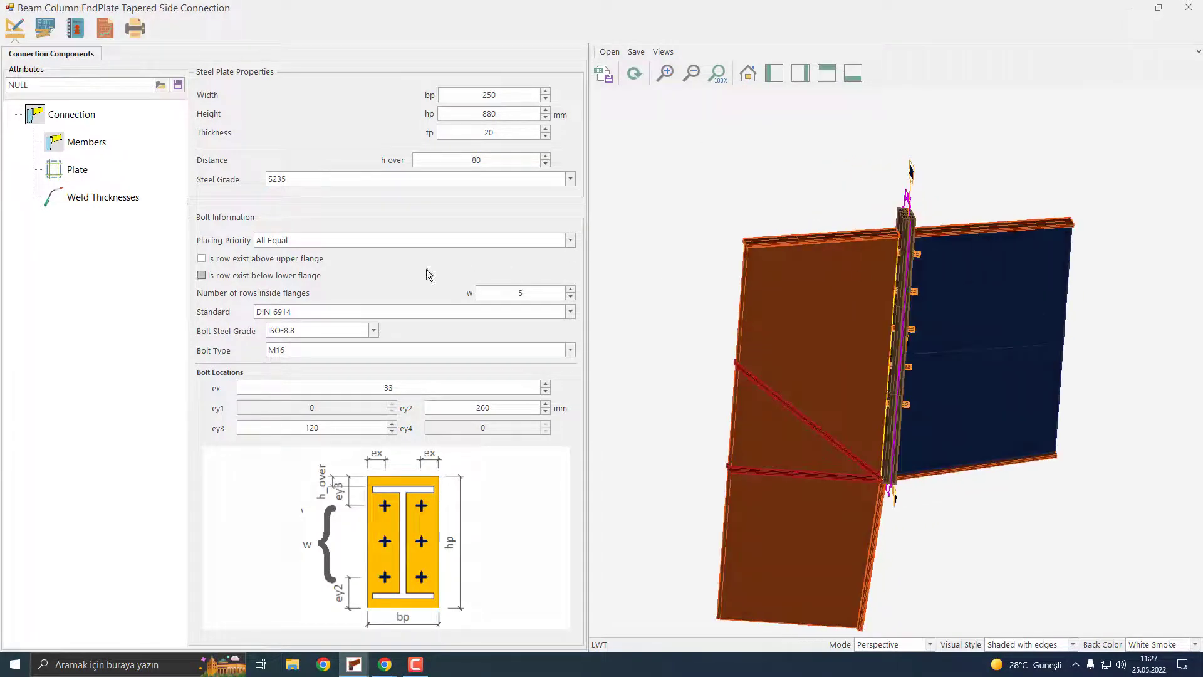
click(450, 349)
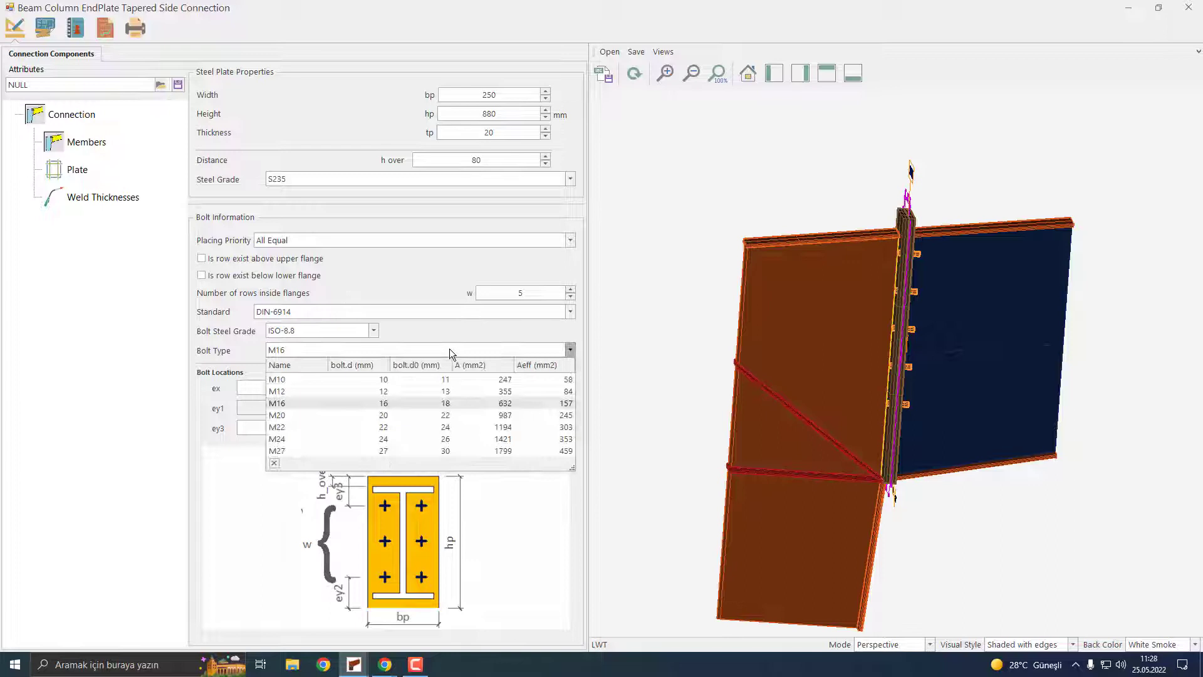
click(322, 412)
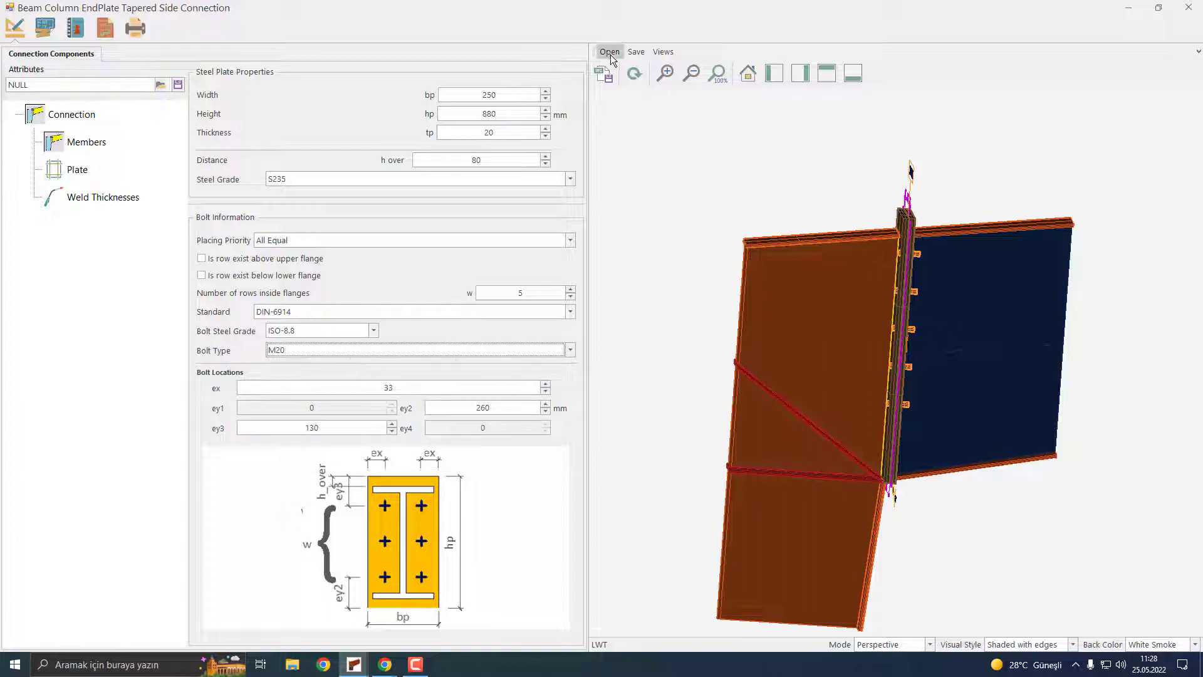
click(633, 78)
middle_drag(875, 302, 743, 283)
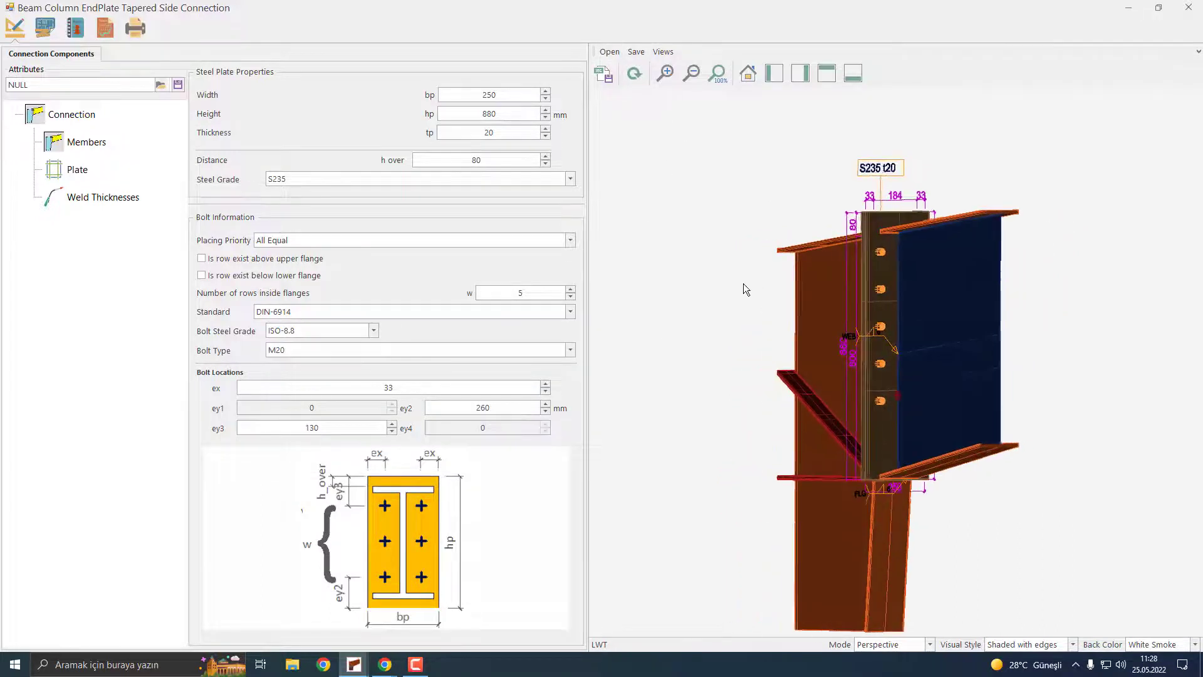
Set six bolt rows inside the flanges with an ey2 distance of 80 mm, and refresh and inspect the 3D model.
click(571, 290)
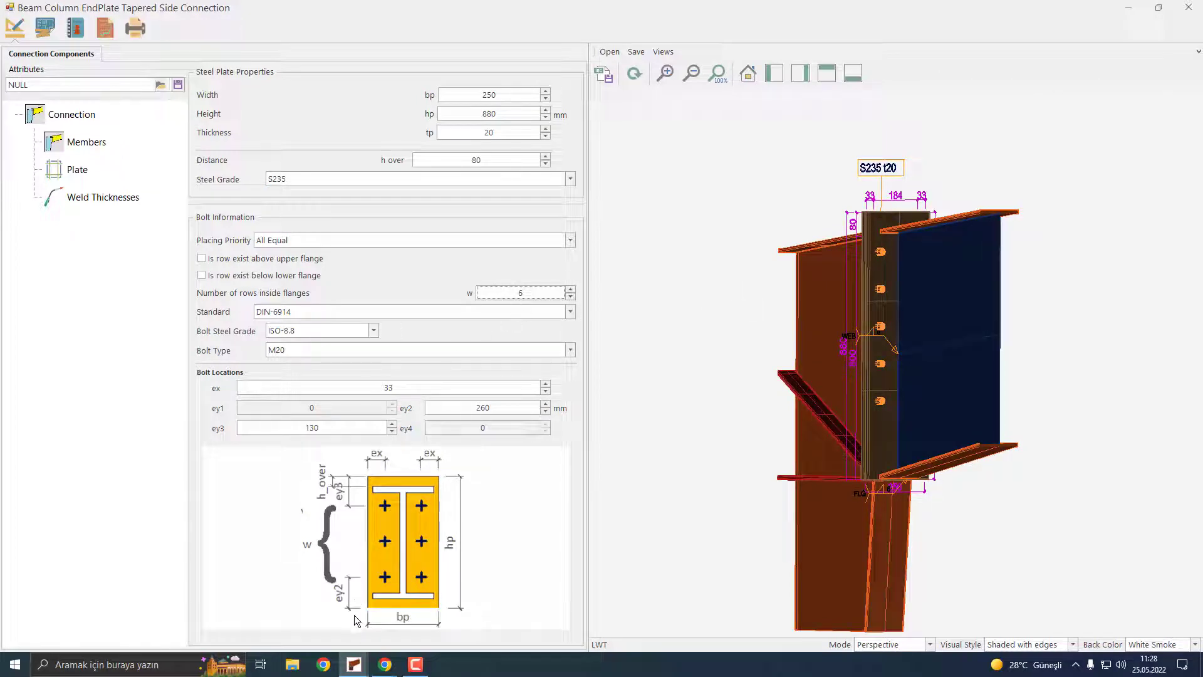
double_click(500, 410)
text(80)
click(633, 79)
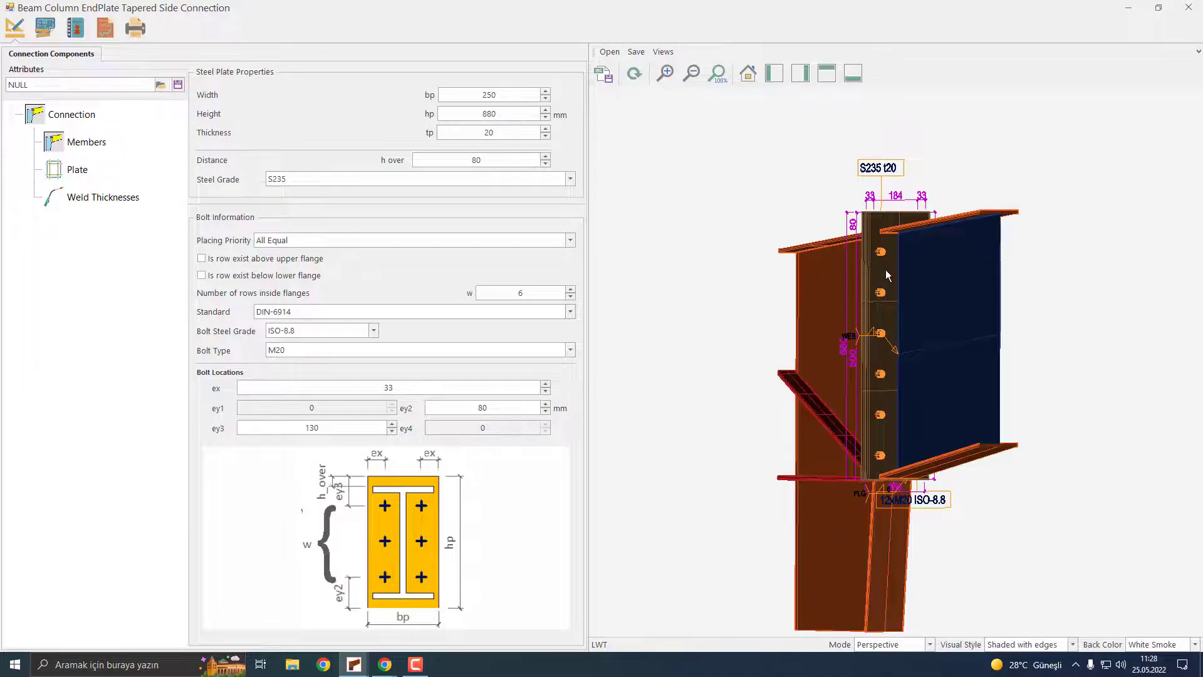
middle_drag(887, 271, 937, 300)
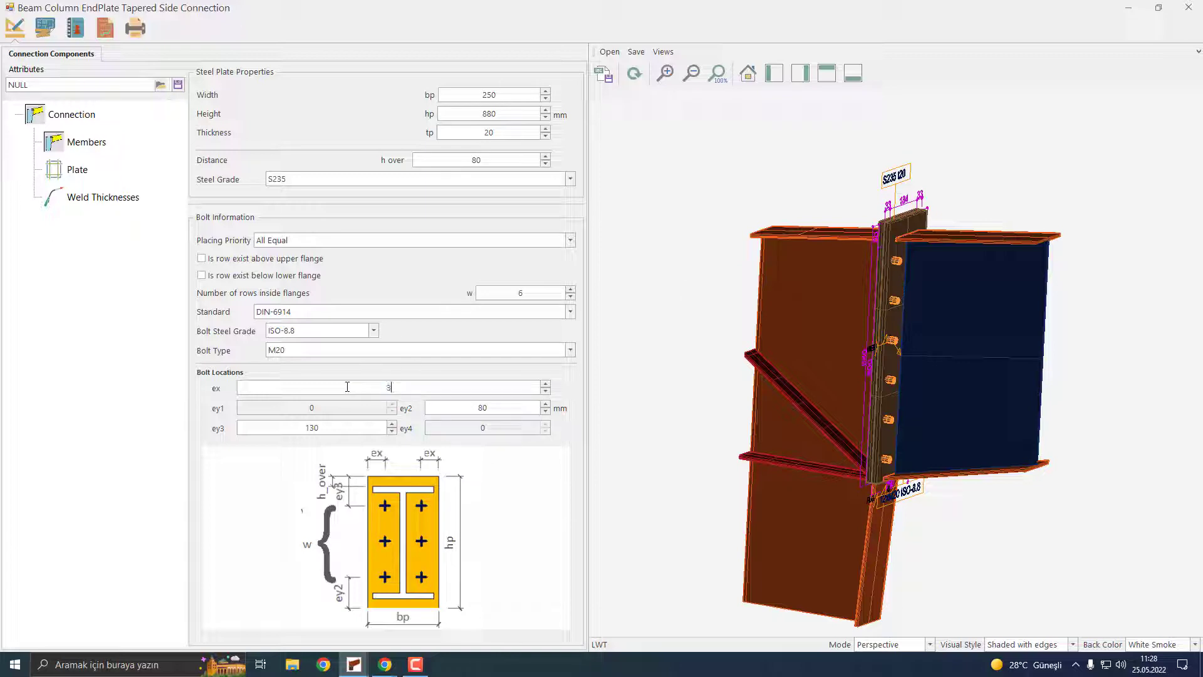
Set the bolts' ex edge distance to 35 mm, refresh the 3D model, and review the connection's capacity results.
text(5)
click(634, 73)
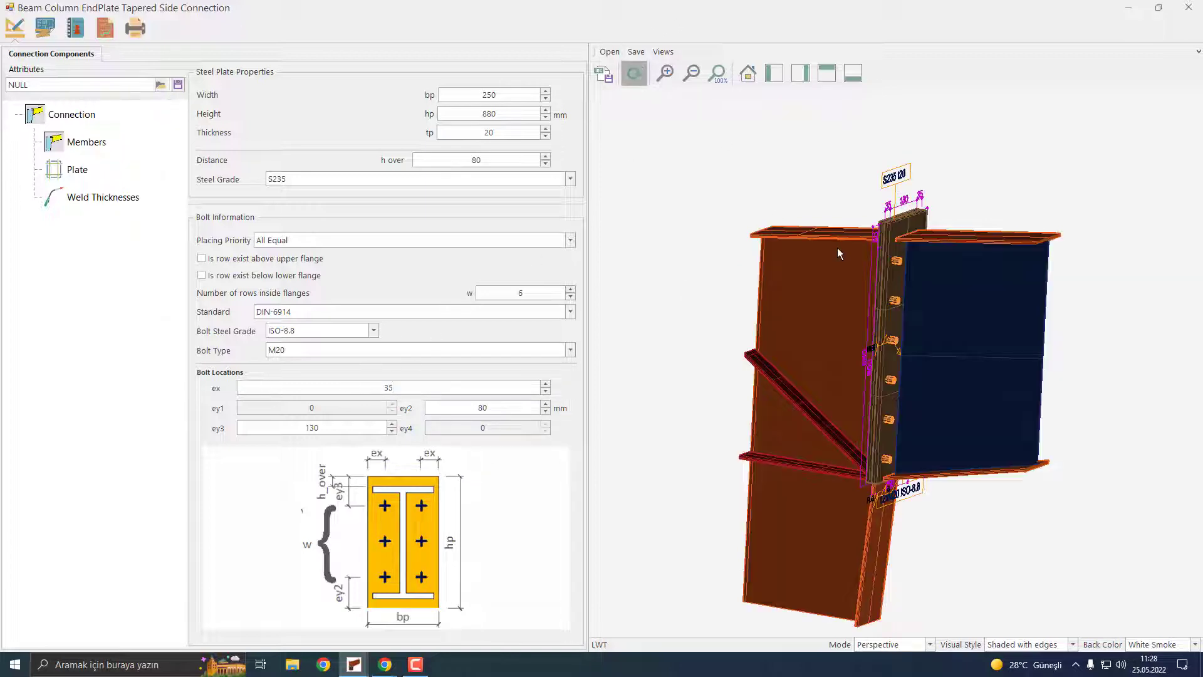
mouse_move(898, 250)
middle_down()
mouse_move(818, 238)
mouse_move(849, 208)
mouse_move(865, 257)
middle_up()
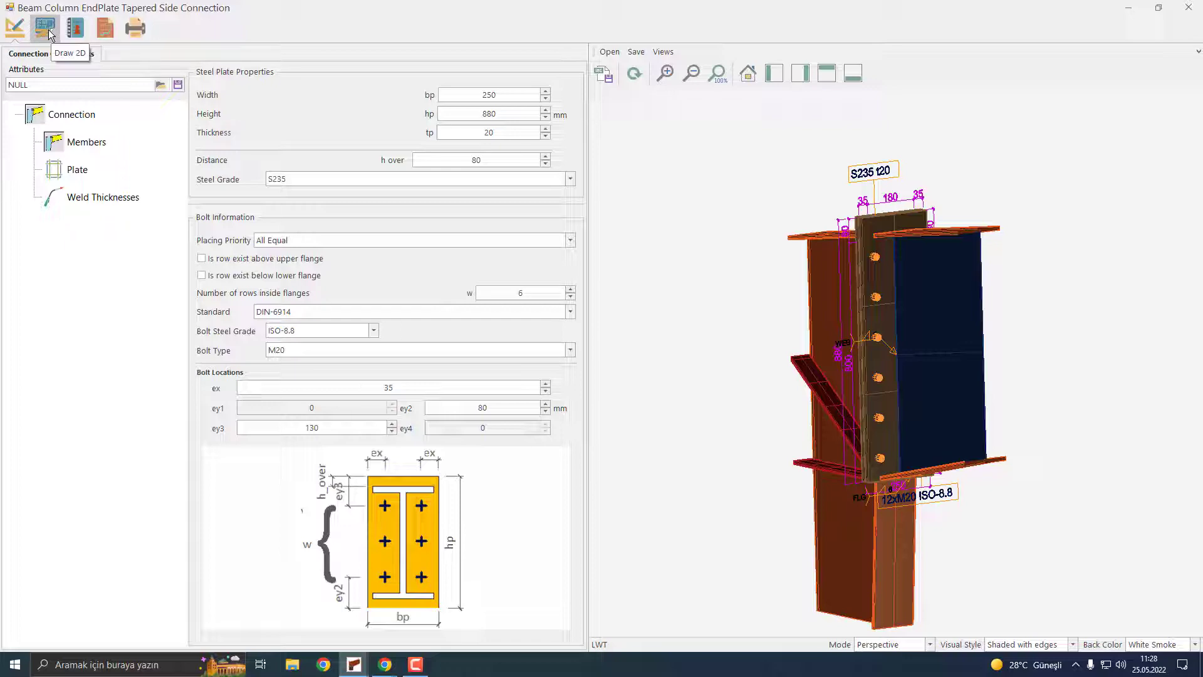
click(99, 32)
click(22, 54)
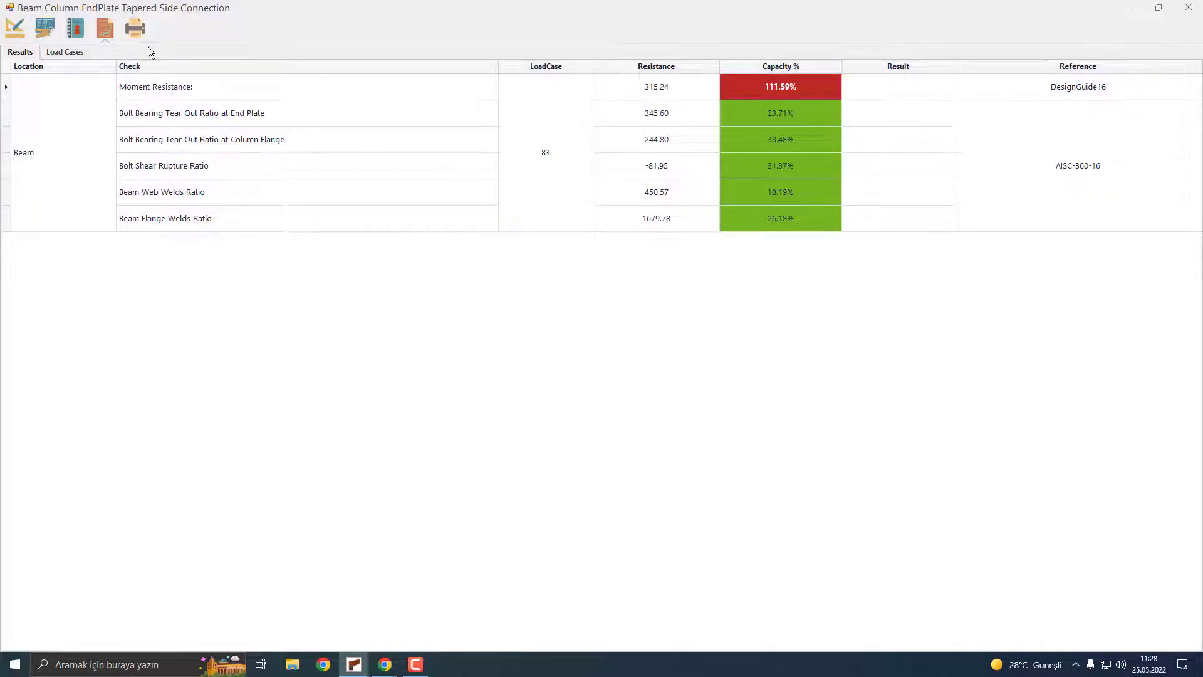
Increase the end plate's thickness to 25 mm, refresh the 3D model, and recheck the capacity results.
click(39, 35)
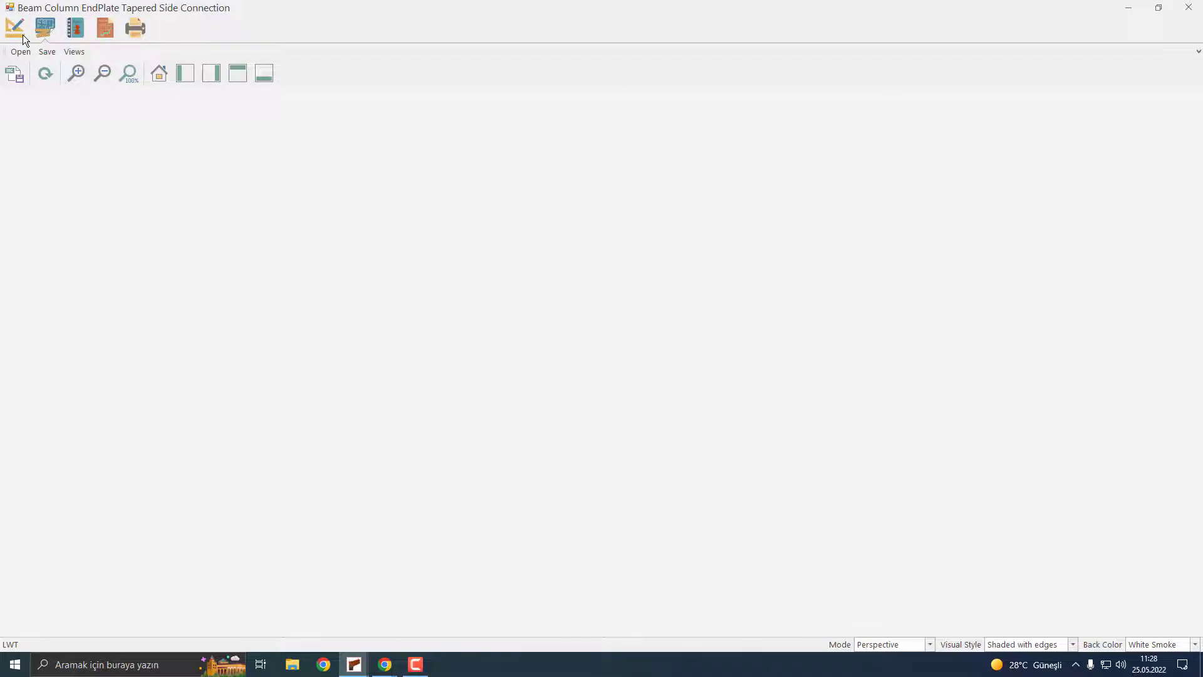
click(19, 30)
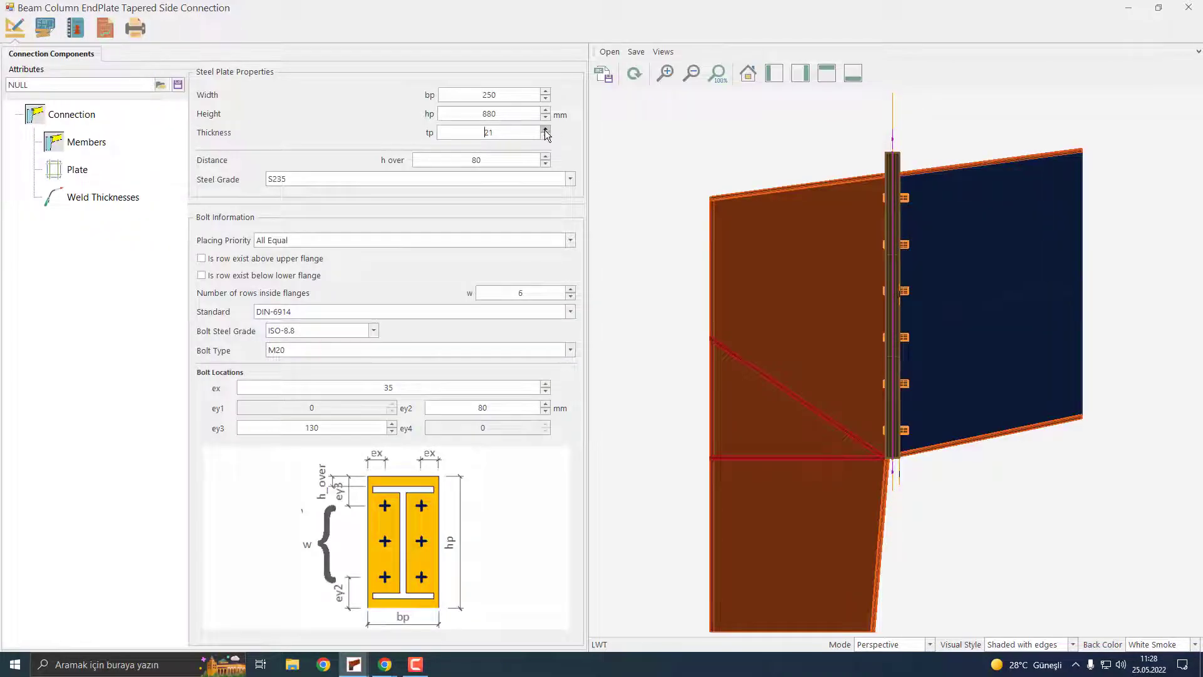
click(546, 130)
click(633, 74)
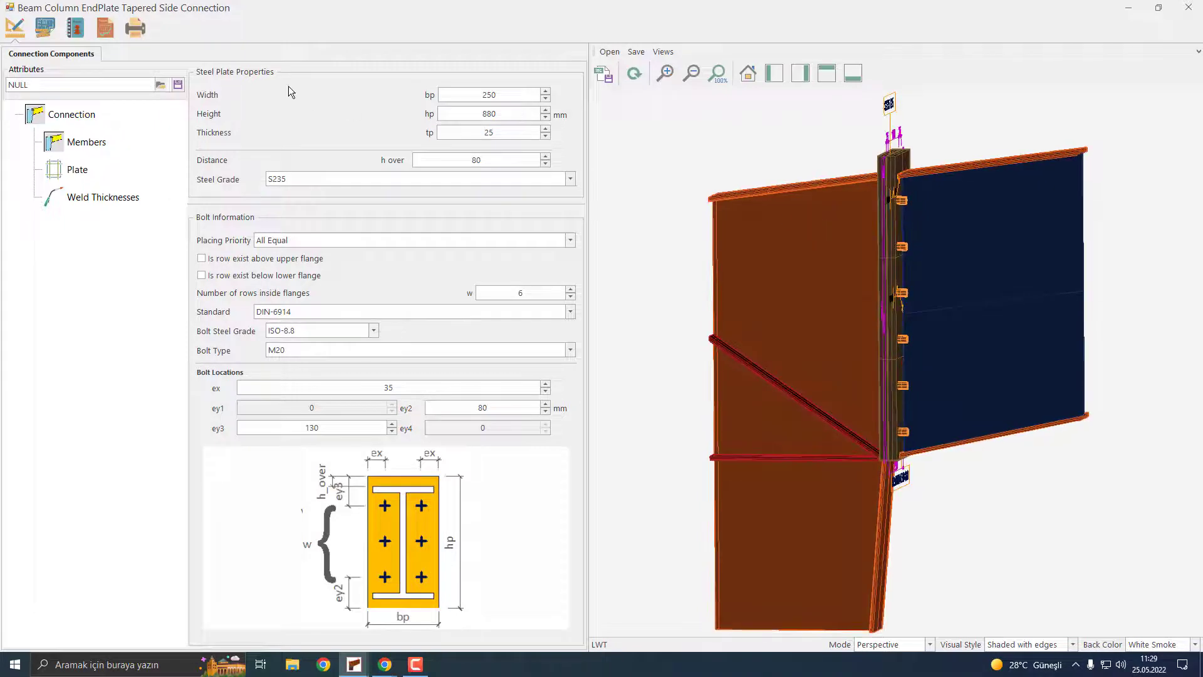
click(106, 30)
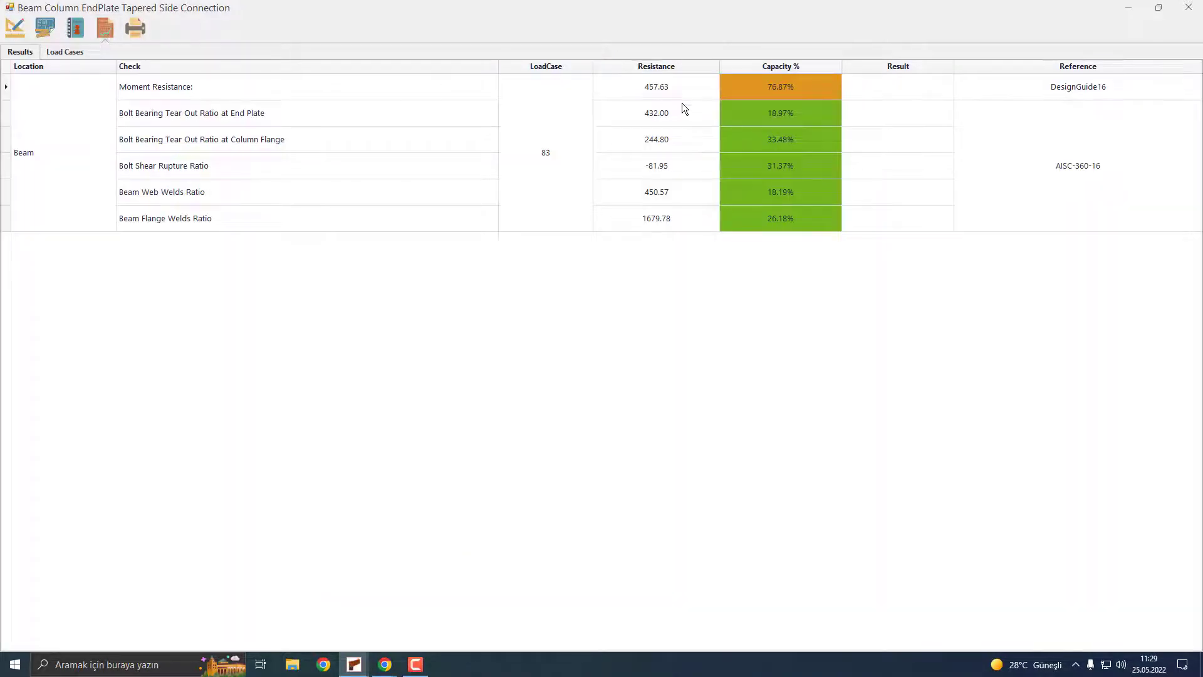